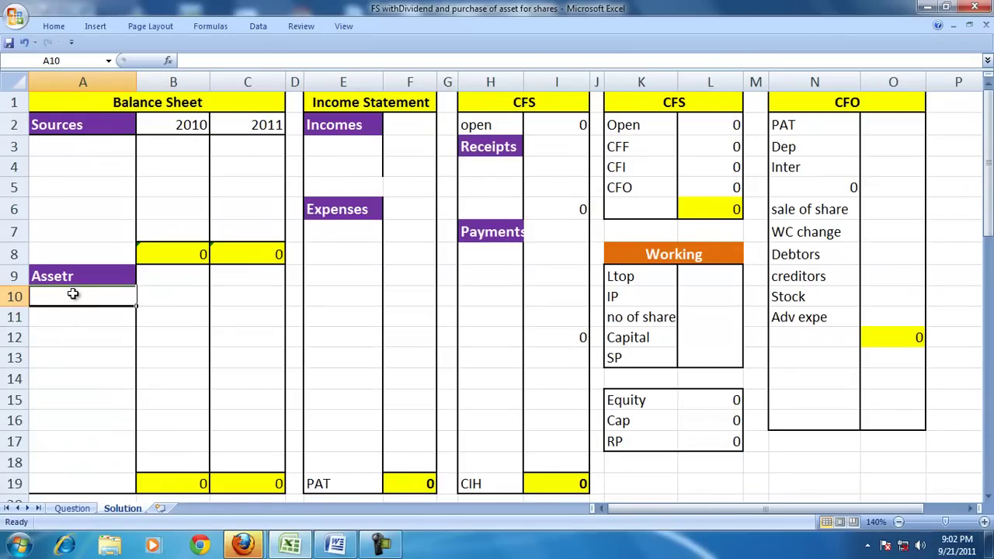
Step: Enter Plant as the first item under Assetr in A10, with a 2010 value of 80000
{"action": "type", "text": "Plant"}
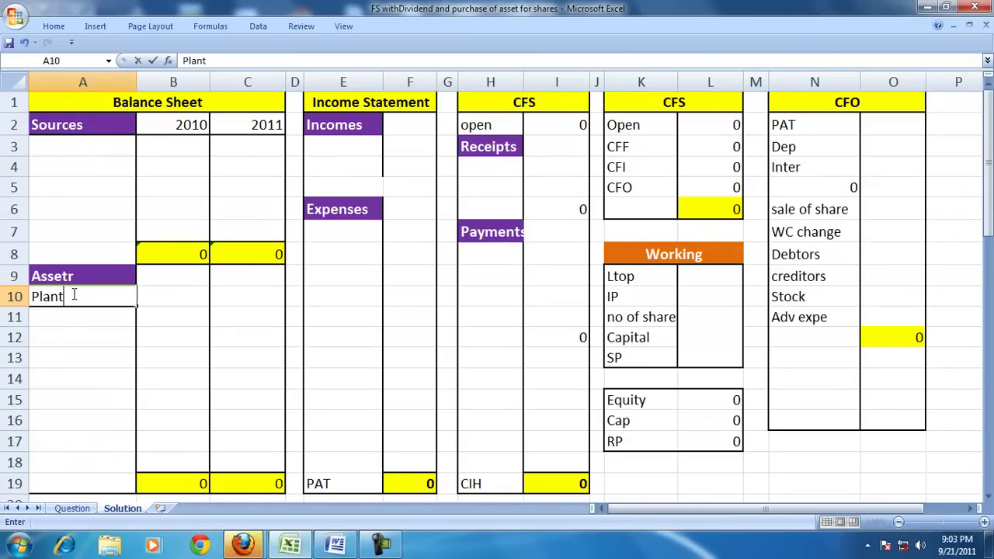
{"action": "key", "text": "Tab"}
{"action": "type", "text": "800"}
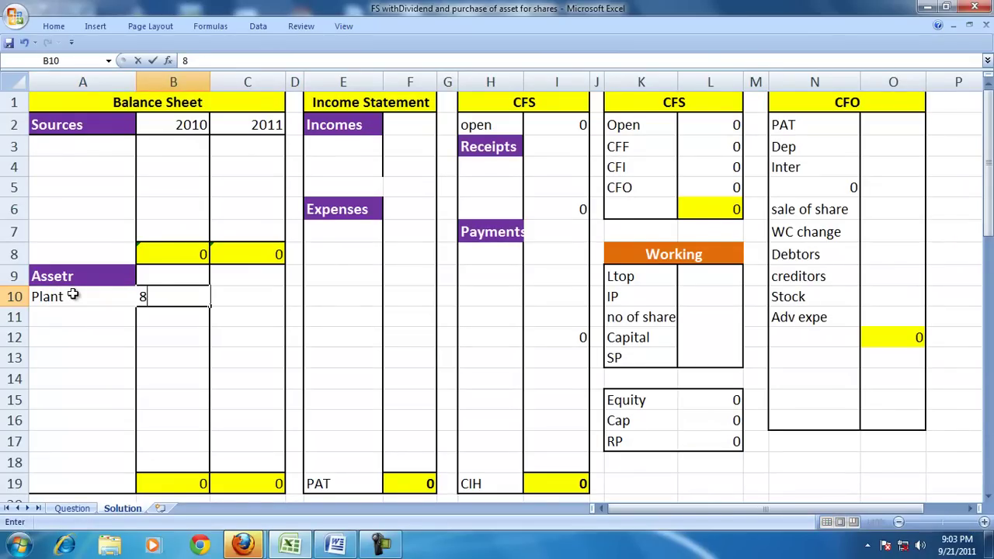
{"action": "key", "text": "Return"}
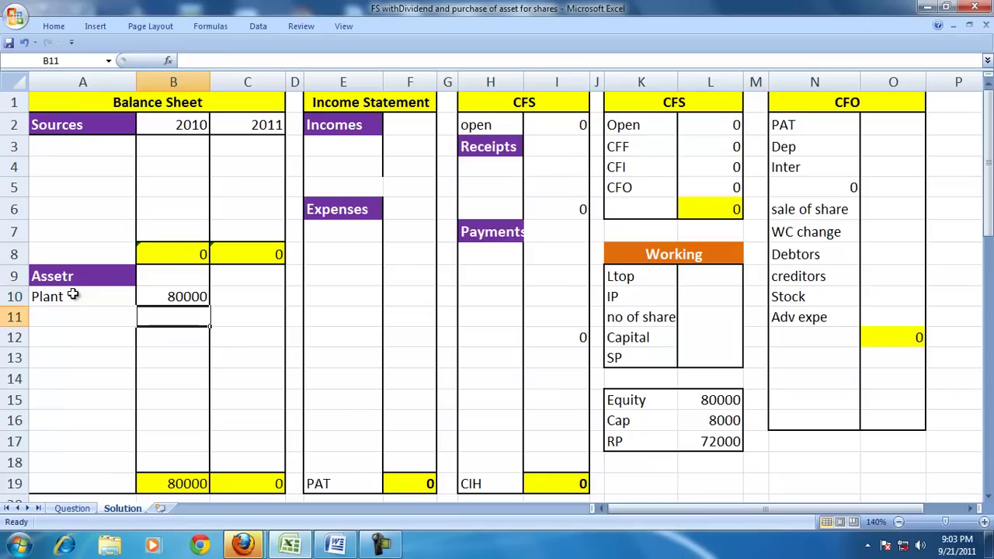
Step: Add an A.Dep row below Plant with a 2010 value of -30000
{"action": "type", "text": "A"}
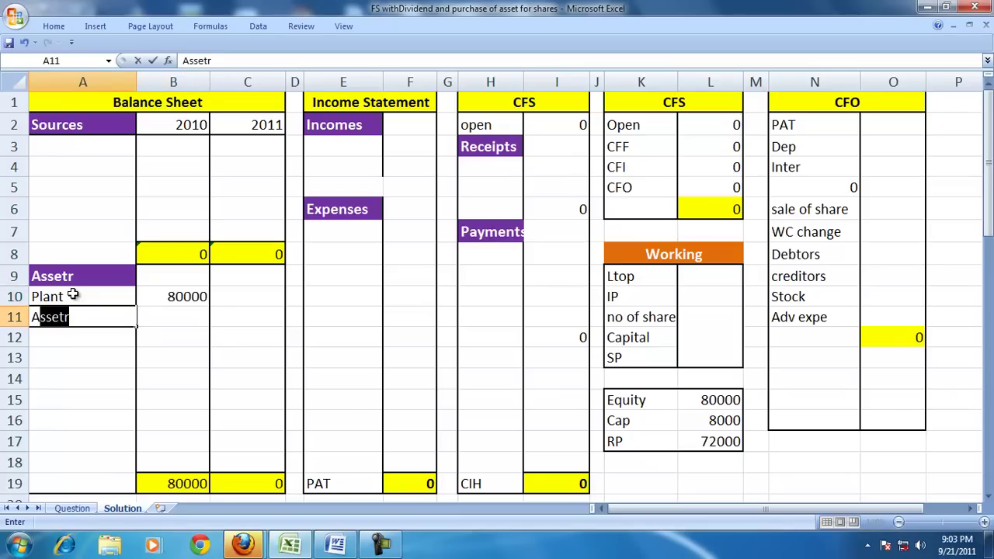
{"action": "type", "text": ".Dep"}
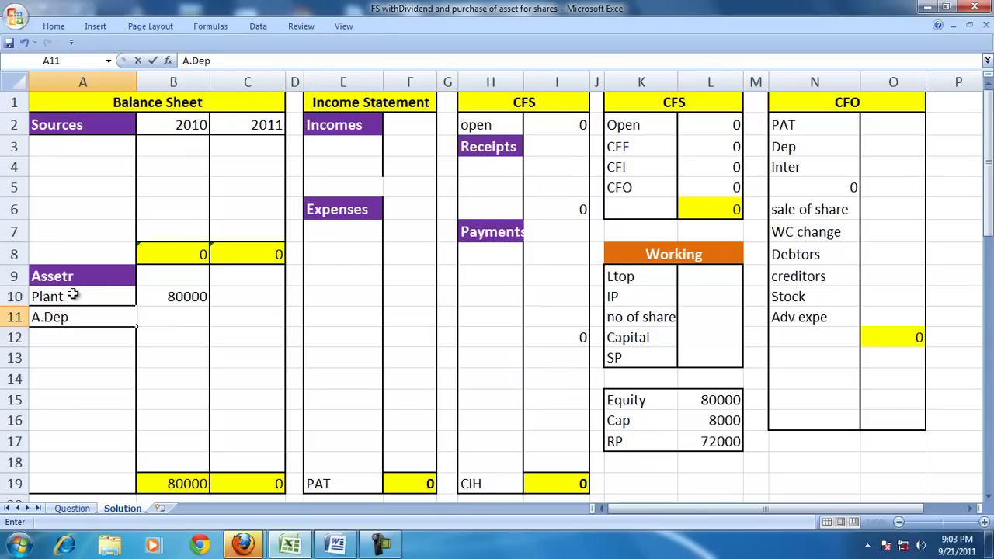
{"action": "key", "text": "Tab"}
{"action": "type", "text": "-30000"}
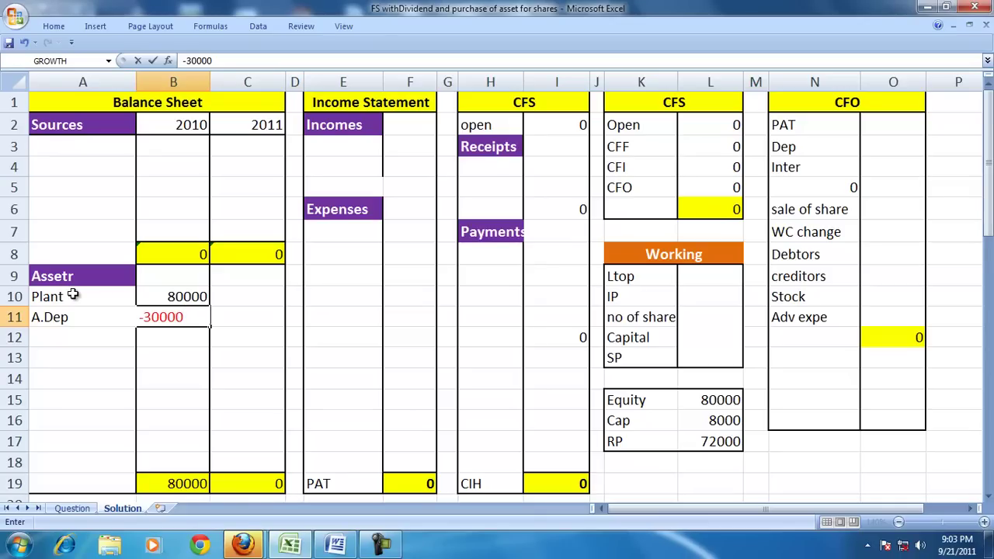
{"action": "key", "text": "Return"}
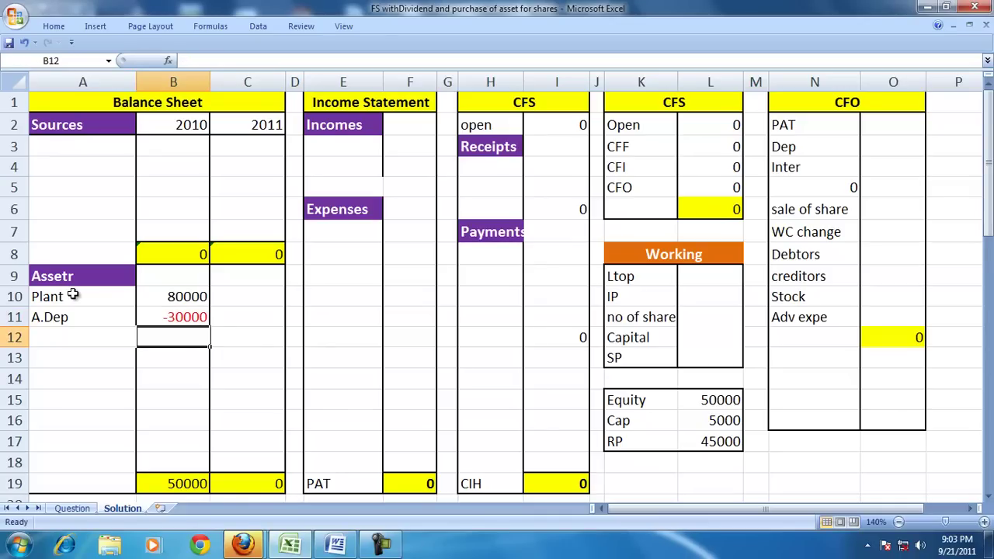
Step: Check the Question sheet for the next asset and add a Debtors row in row 12 of the Solution sheet with 55000 for 2010
{"action": "key", "text": "Left"}
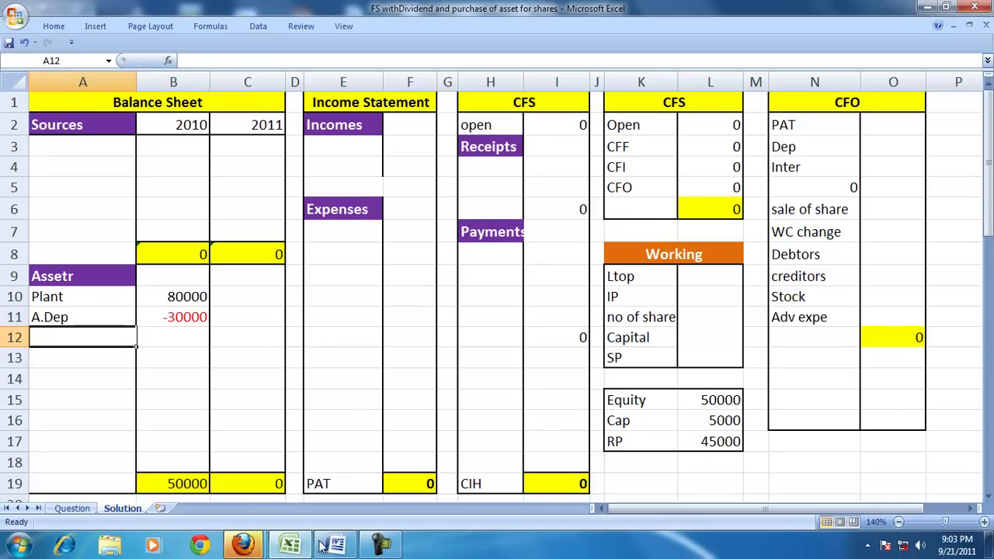
{"action": "left_click", "coordinate": [72, 510]}
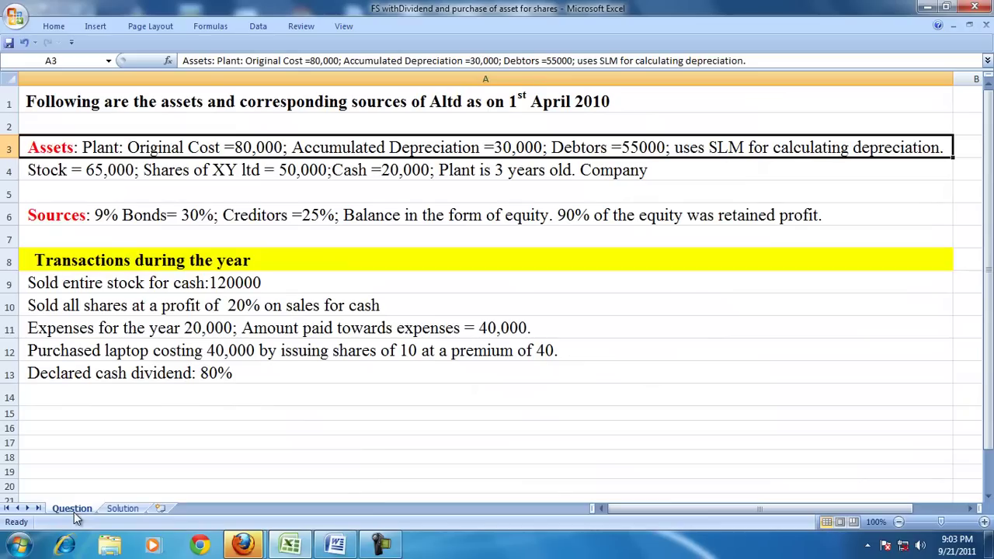
{"action": "left_click", "coordinate": [124, 509]}
{"action": "type", "text": "Debtors"}
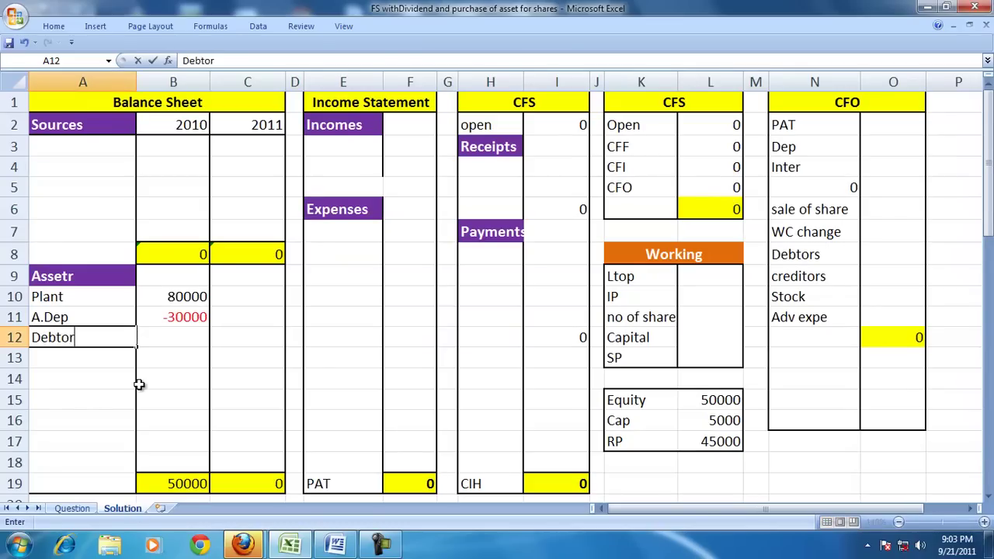
{"action": "key", "text": "Tab"}
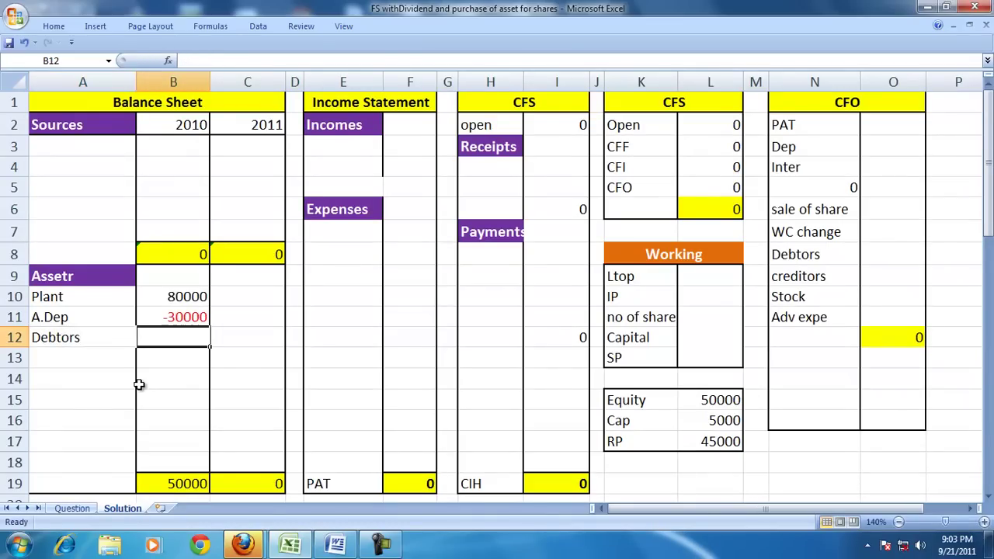
{"action": "type", "text": "555"}
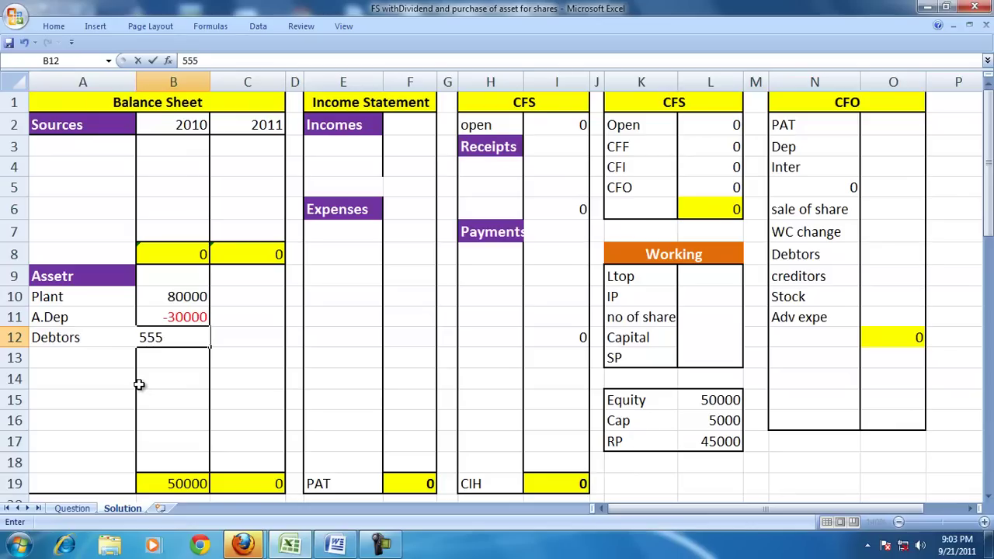
{"action": "type", "text": "000"}
{"action": "key", "text": "Return"}
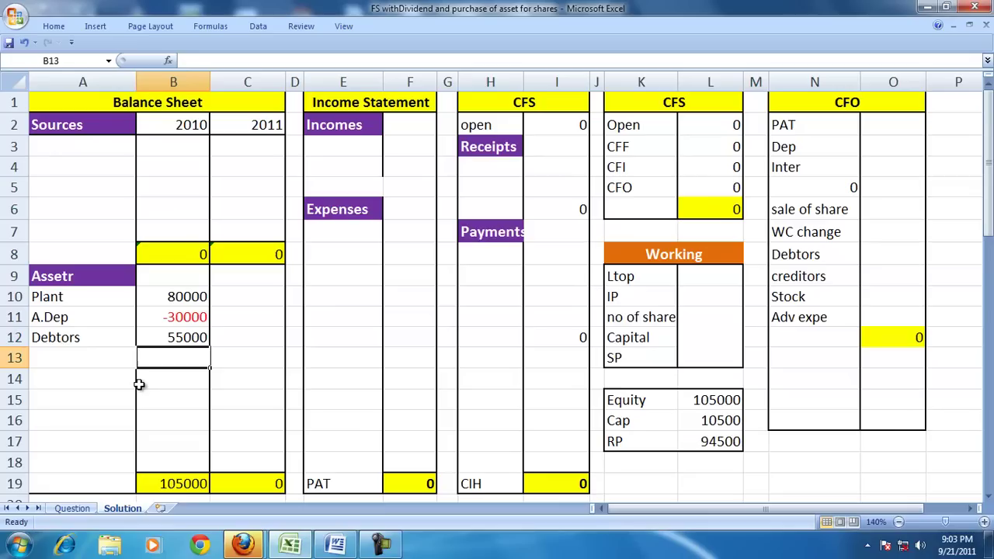
Step: Add a Stock row below Debtors in the balance sheet with a 2010 value of 65000
{"action": "key", "text": "Left"}
{"action": "type", "text": "S"}
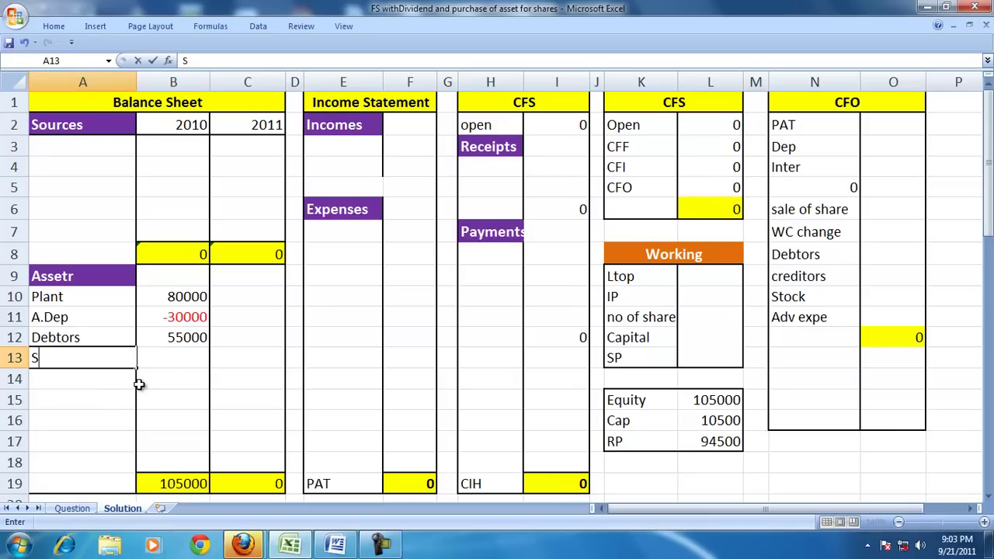
{"action": "type", "text": "tock"}
{"action": "key", "text": "Tab"}
{"action": "type", "text": "65"}
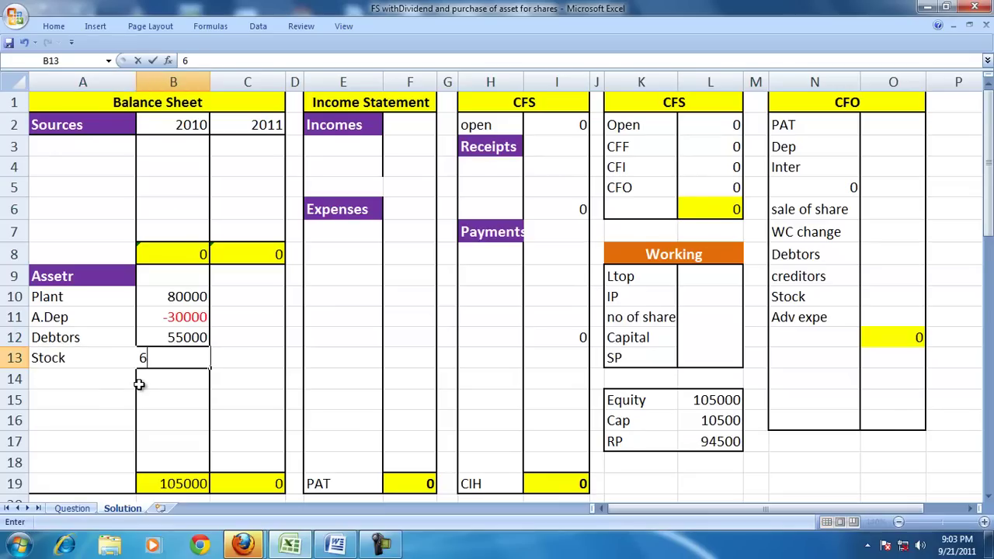
{"action": "key", "text": "Return"}
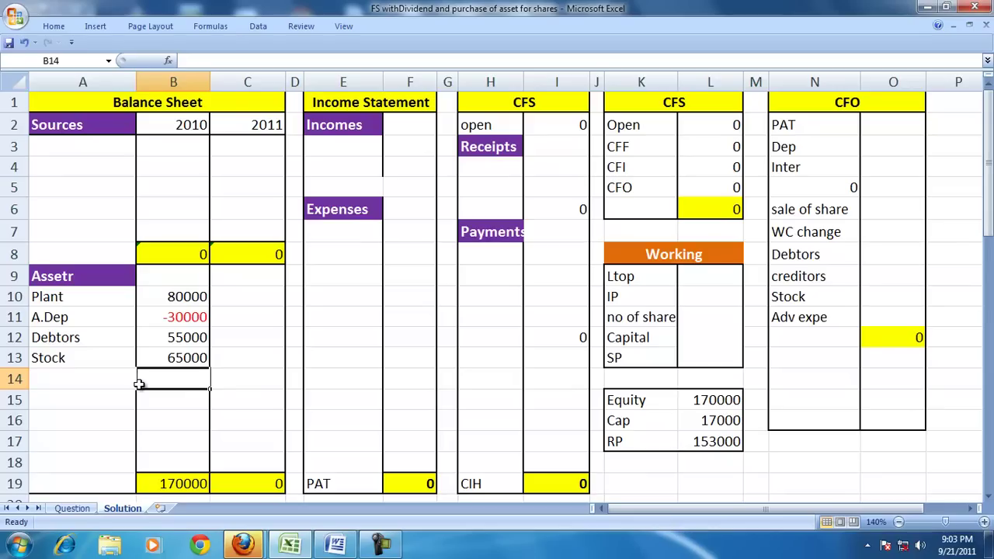
Step: Add a Shares row below Stock with a 2010 value of 50000, consulting the Question sheet for the amount
{"action": "key", "text": "Left"}
{"action": "type", "text": "Shares"}
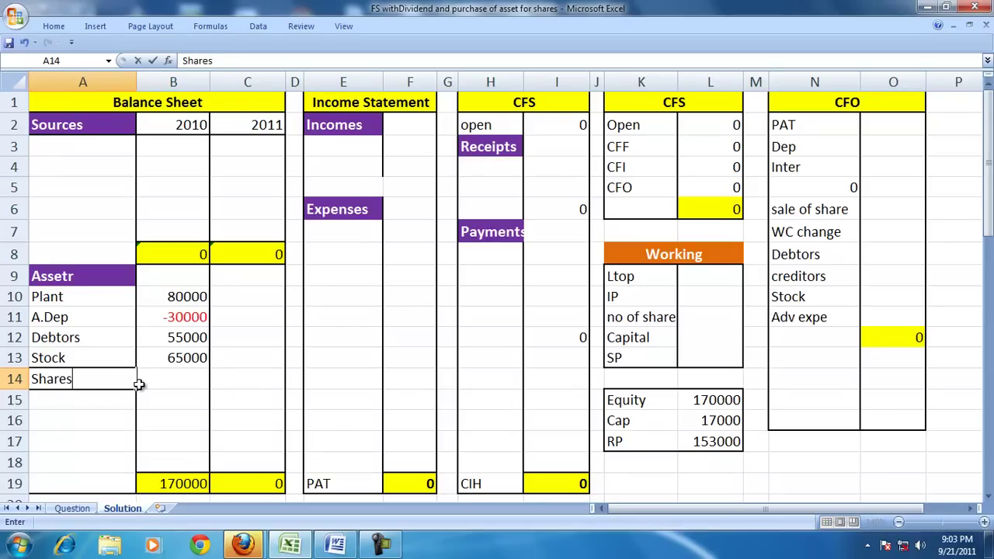
{"action": "key", "text": "Tab"}
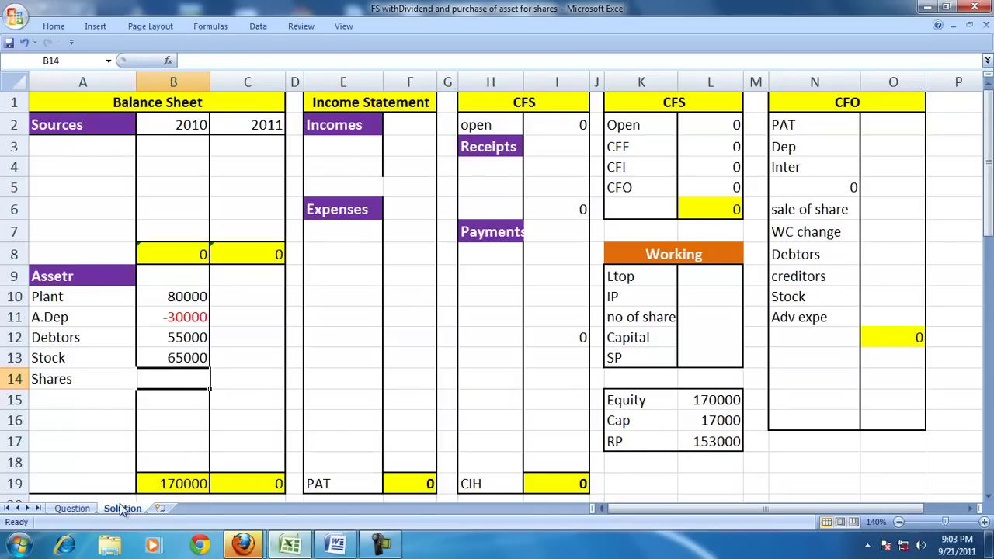
{"action": "left_click", "coordinate": [73, 508]}
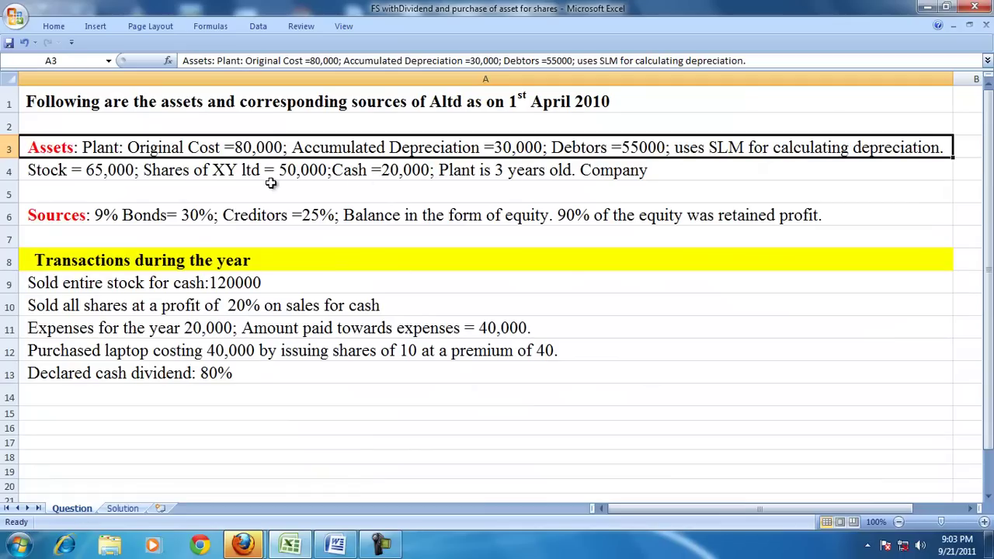
{"action": "left_click", "coordinate": [122, 508]}
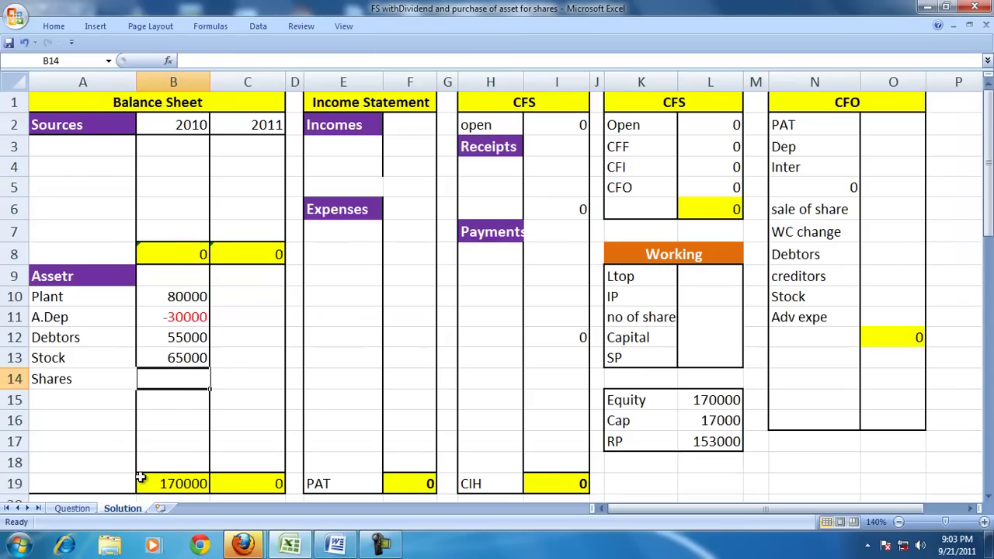
{"action": "type", "text": "50000"}
{"action": "key", "text": "Return"}
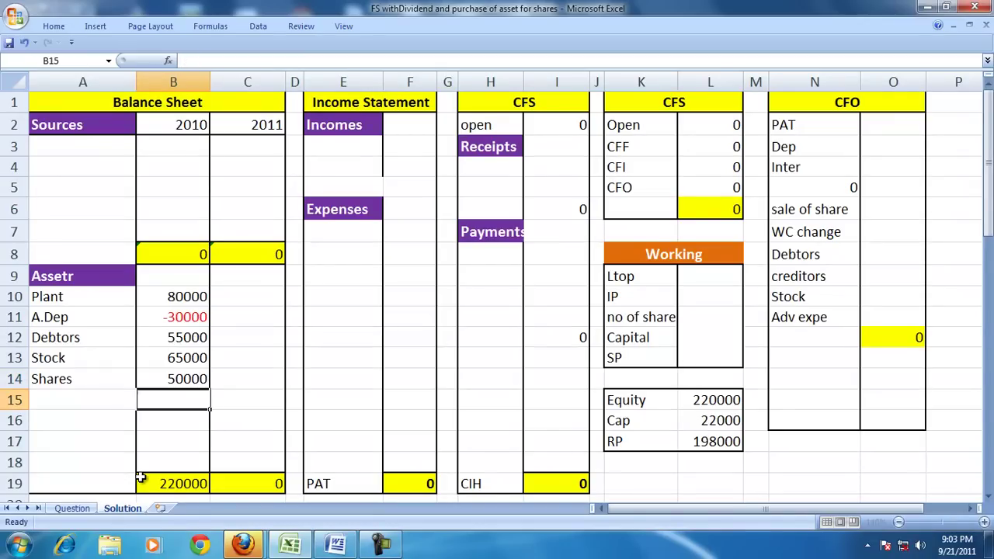
Step: Add a Cash row below Shares with a 2010 value of 20000, consulting the Question sheet for the amount
{"action": "key", "text": "Left"}
{"action": "type", "text": "Cash"}
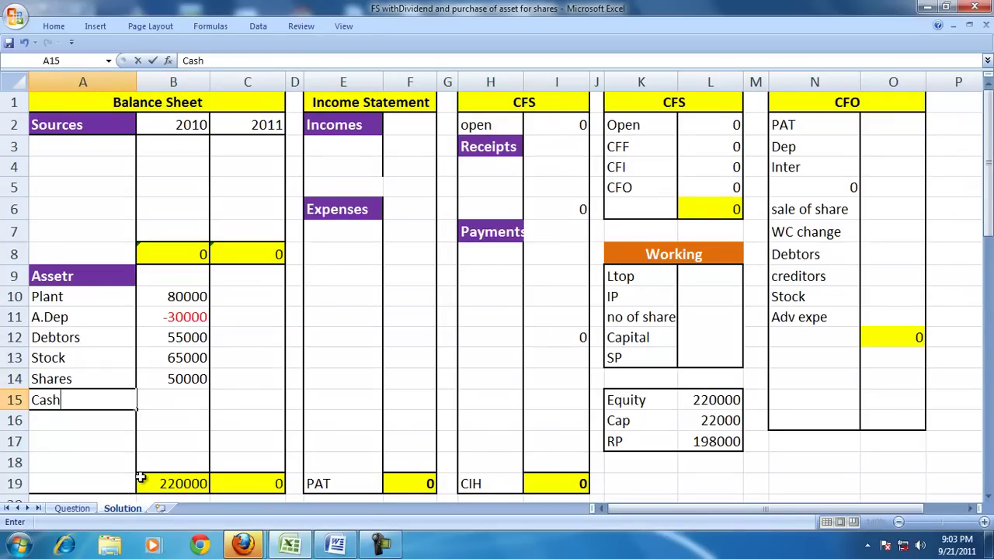
{"action": "key", "text": "Right"}
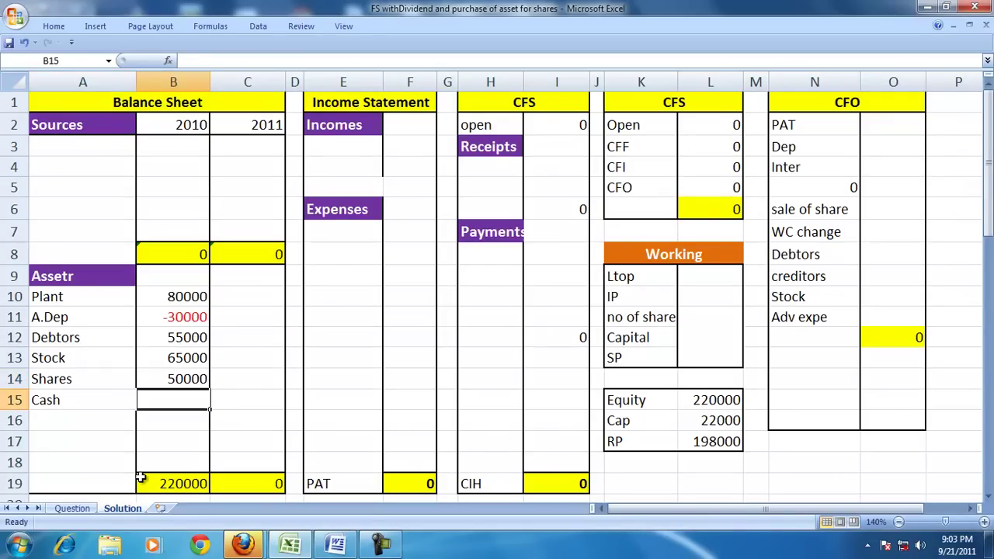
{"action": "left_click", "coordinate": [72, 509]}
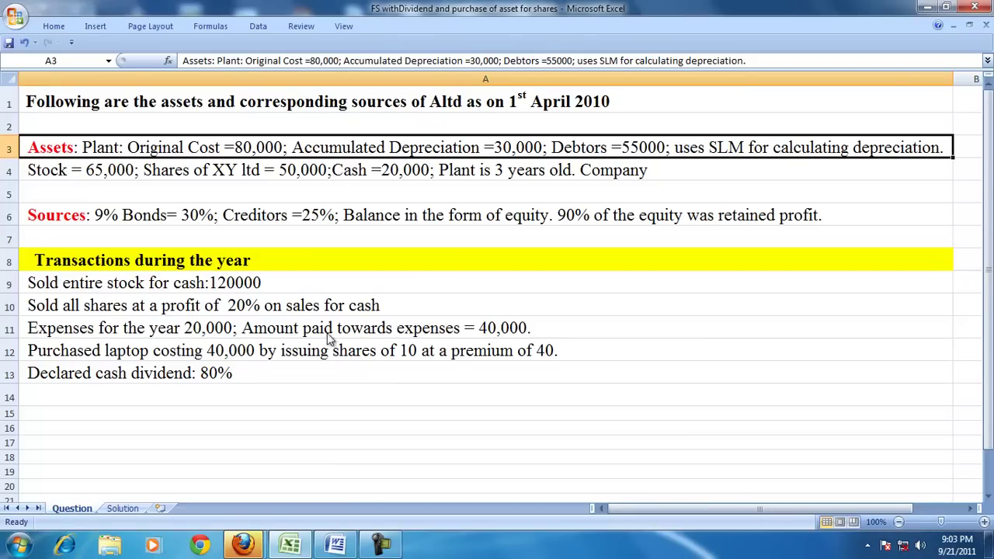
{"action": "left_click", "coordinate": [123, 508]}
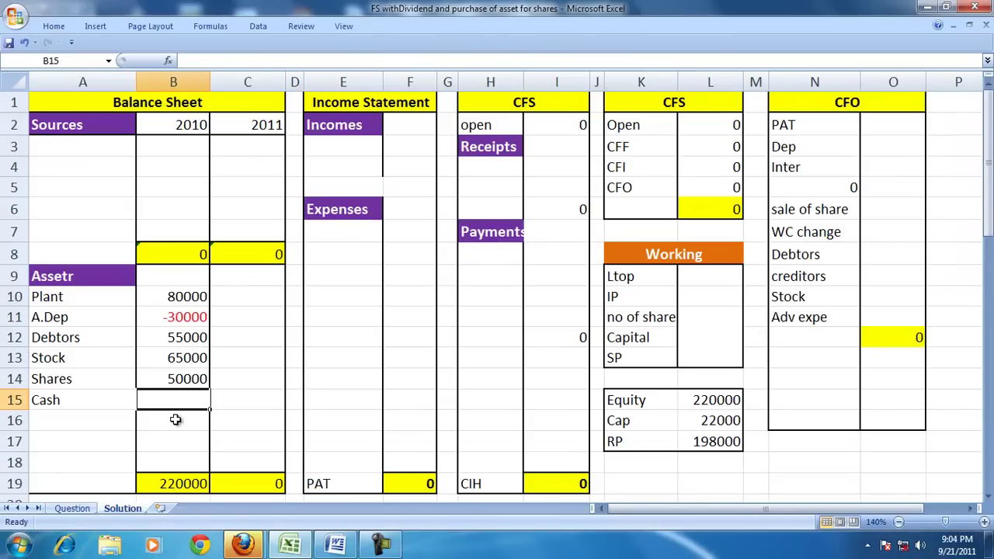
{"action": "type", "text": "20000"}
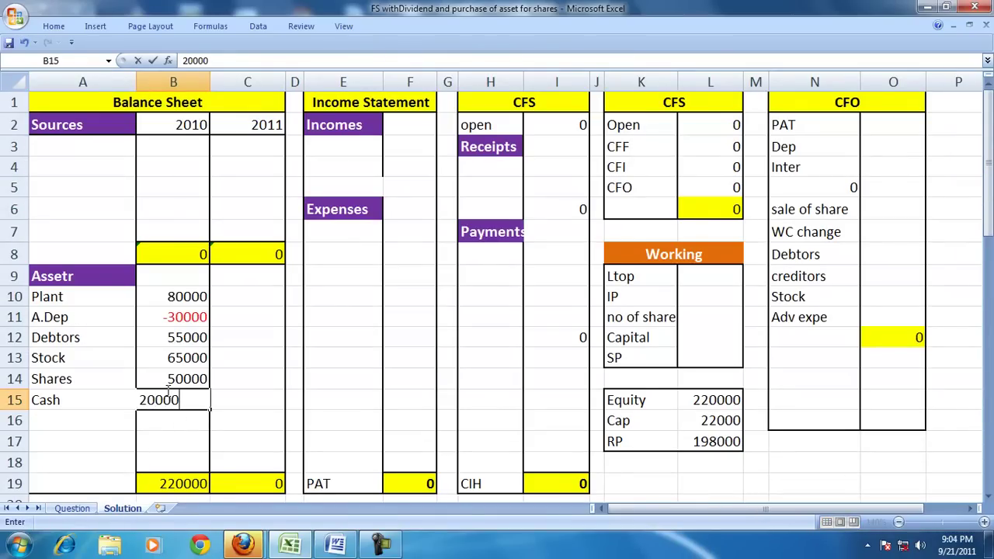
{"action": "key", "text": "Return"}
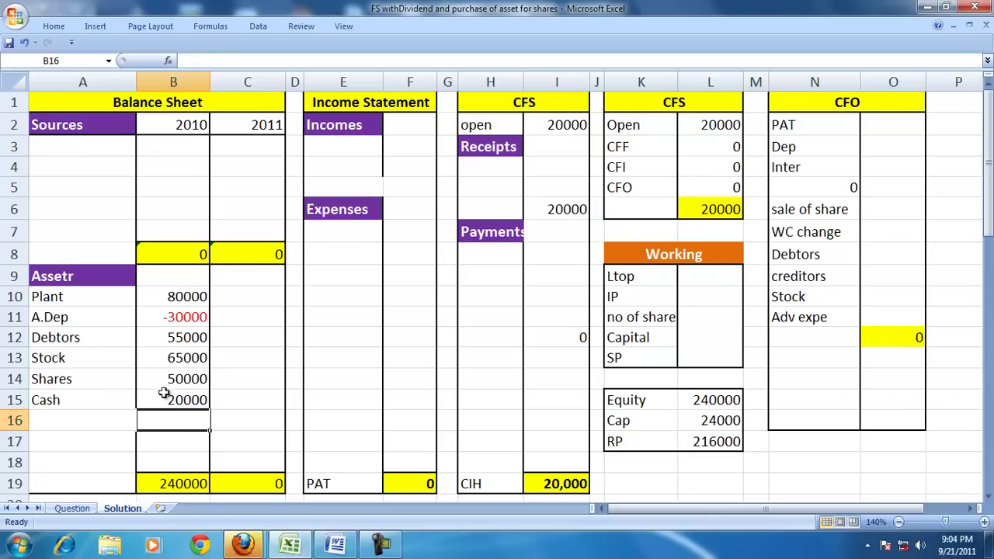
Step: Review the asset items from Plant to Cash, the accumulated depreciation entry, and the formulas for Equity and the 2010 asset total
{"action": "left_click_drag", "start_coordinate": [51, 293], "coordinate": [66, 396]}
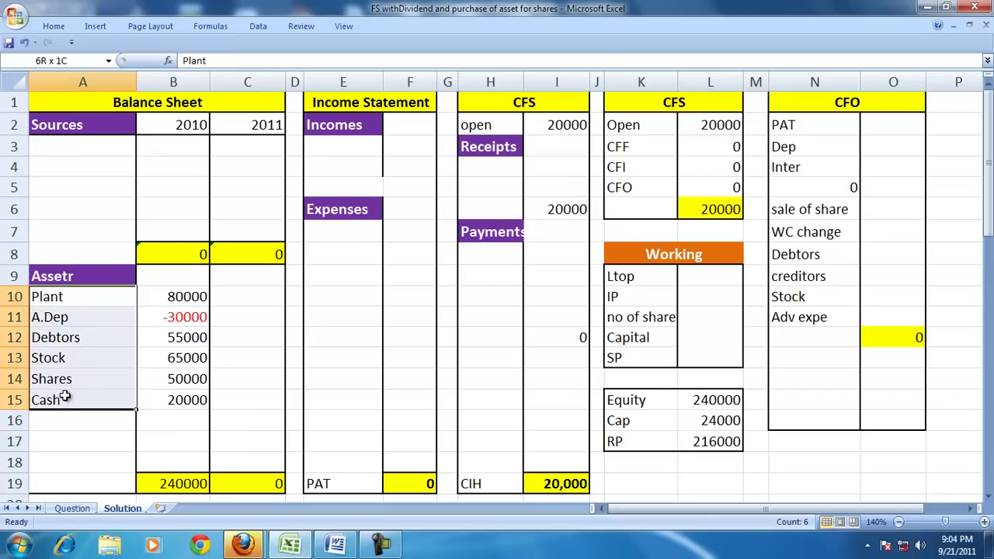
{"action": "left_click", "coordinate": [66, 296]}
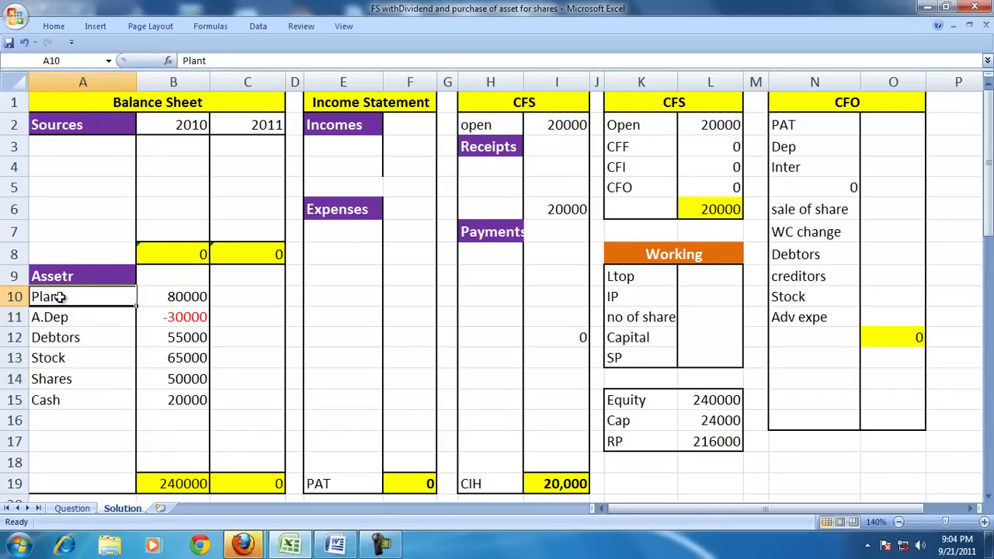
{"action": "left_click", "coordinate": [61, 342]}
{"action": "left_click", "coordinate": [62, 359]}
{"action": "left_click", "coordinate": [67, 379]}
{"action": "left_click", "coordinate": [56, 401]}
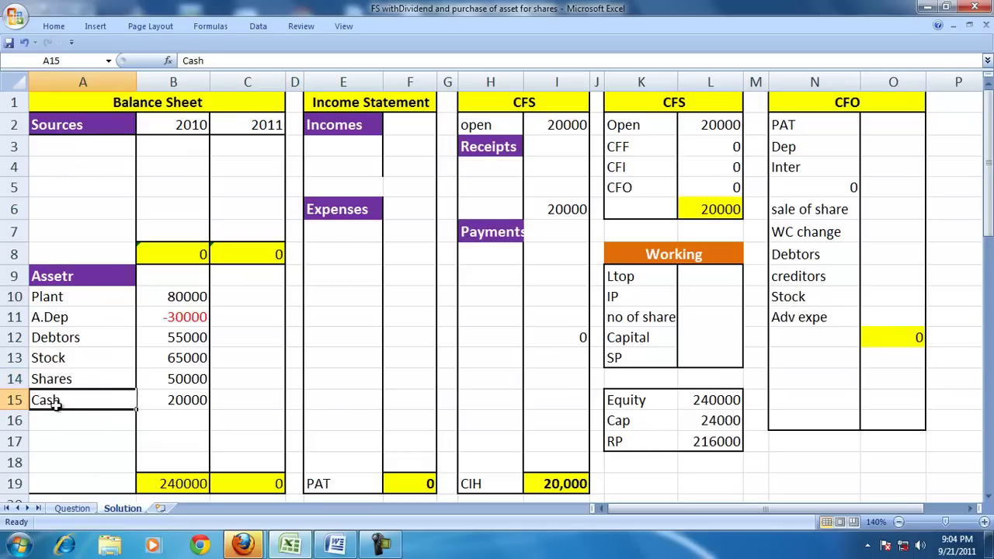
{"action": "left_click", "coordinate": [172, 318]}
{"action": "left_click", "coordinate": [76, 318]}
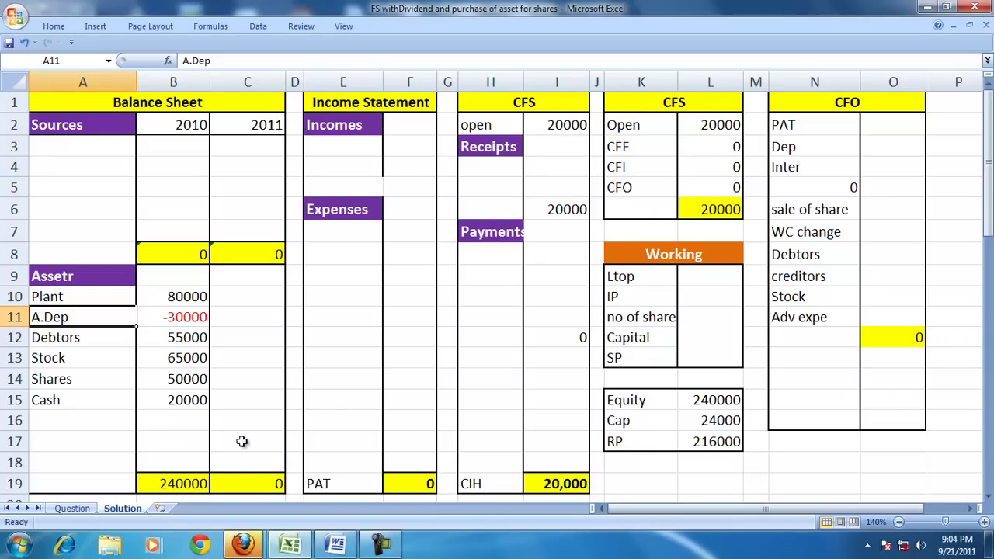
{"action": "left_click", "coordinate": [726, 400]}
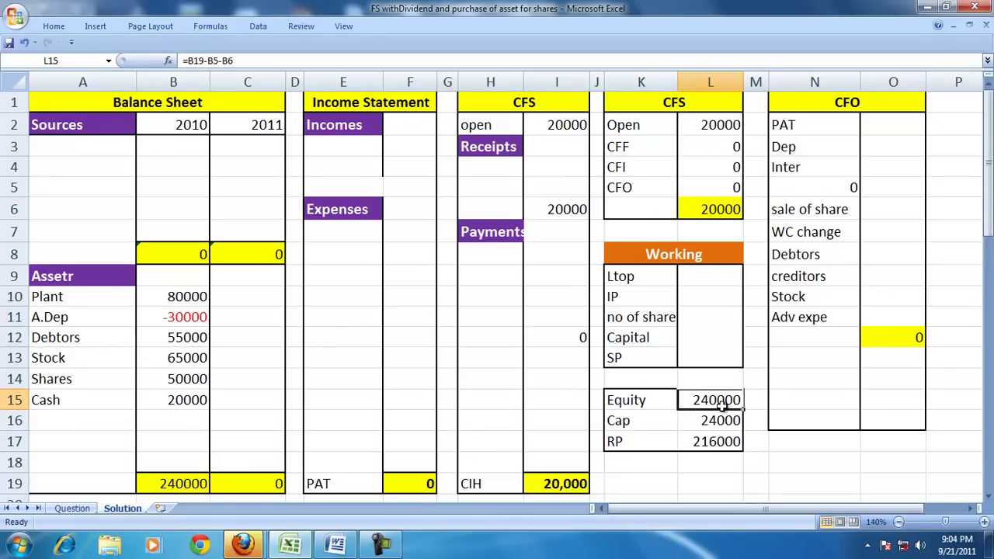
{"action": "left_click", "coordinate": [164, 483]}
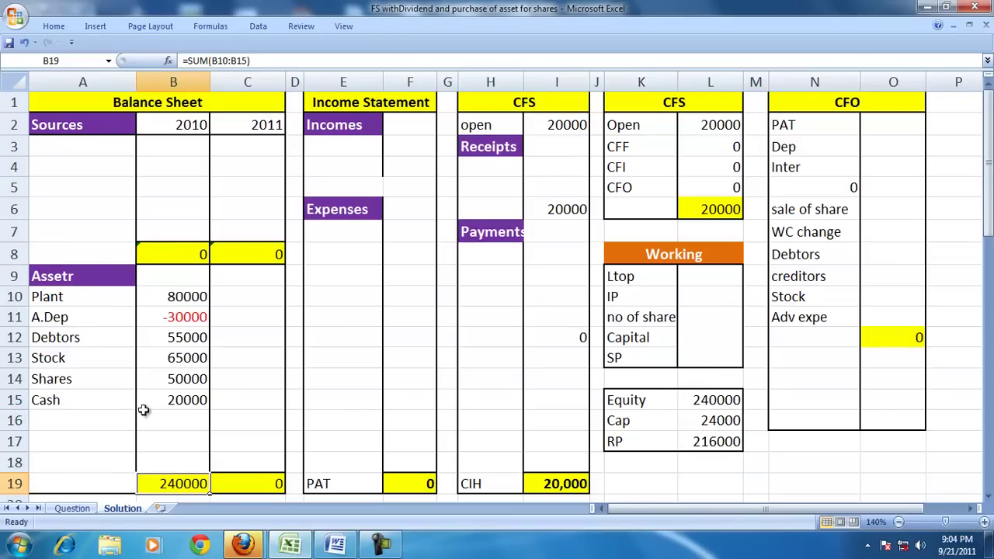
Step: Label the four rows under Sources in the balance sheet as Capital, Retained Profits, Bonds and Creditors
{"action": "left_click", "coordinate": [70, 150]}
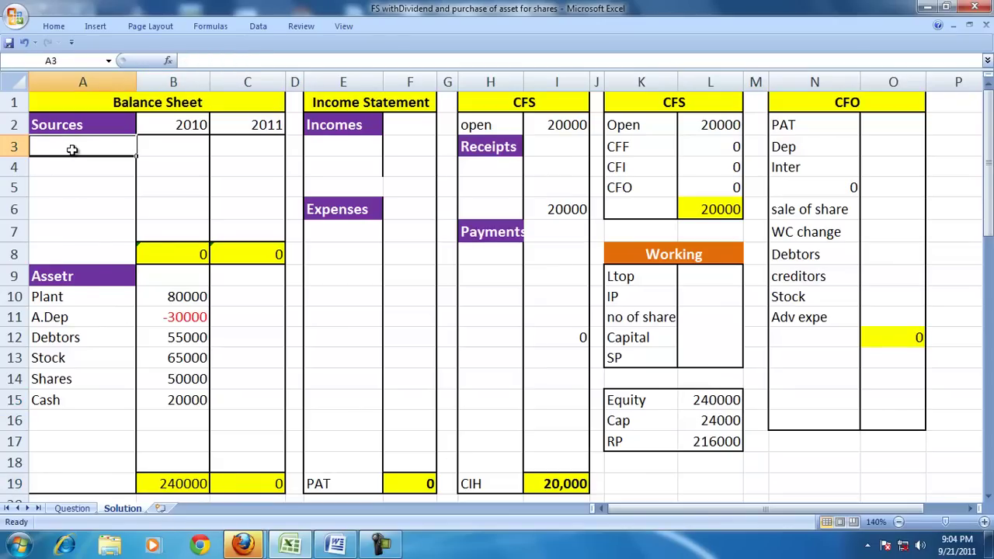
{"action": "type", "text": "Capital"}
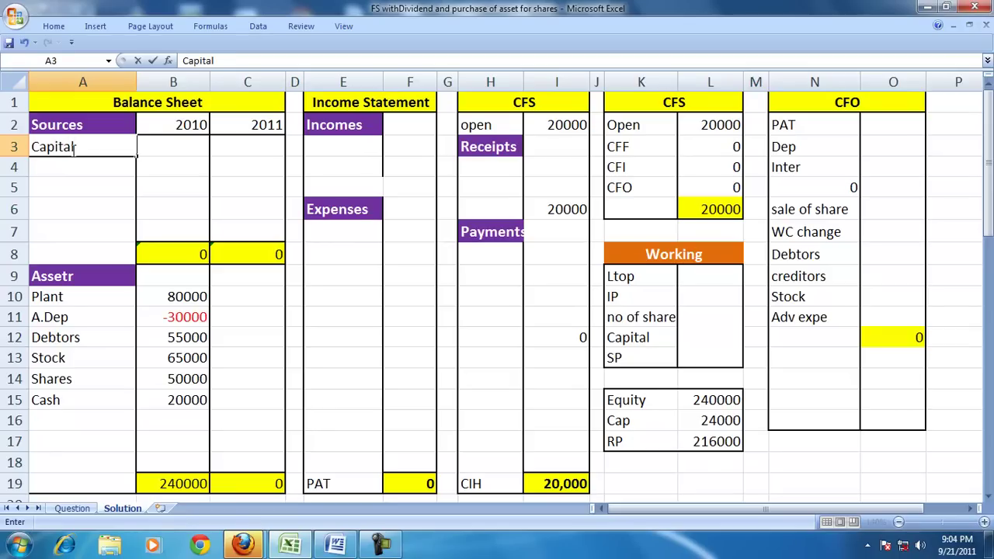
{"action": "key", "text": "Return"}
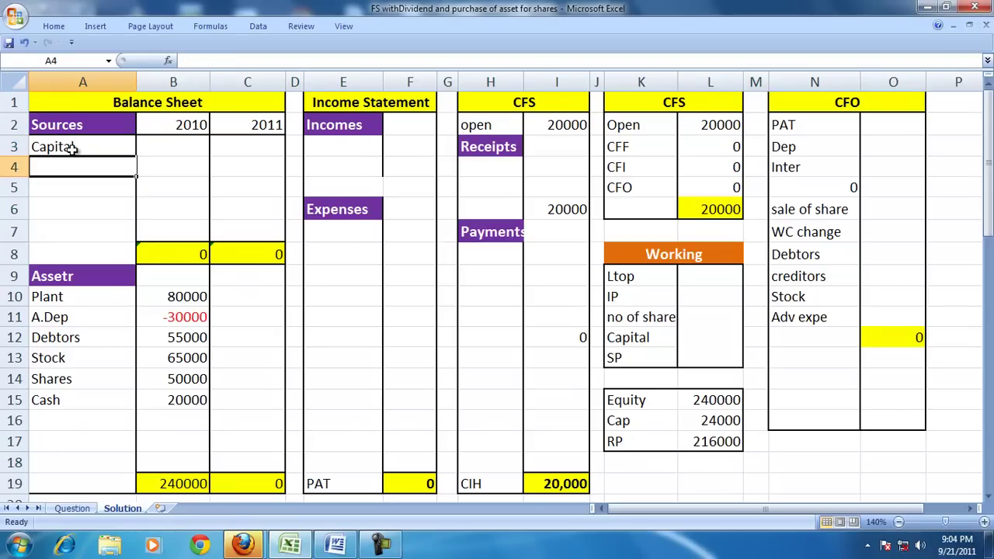
{"action": "type", "text": "Retai"}
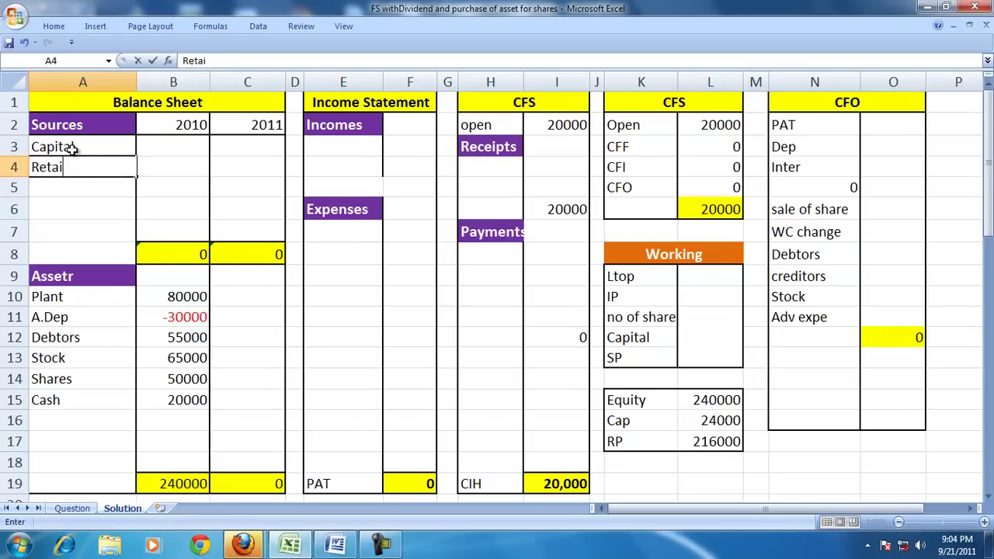
{"action": "type", "text": "ned Profits"}
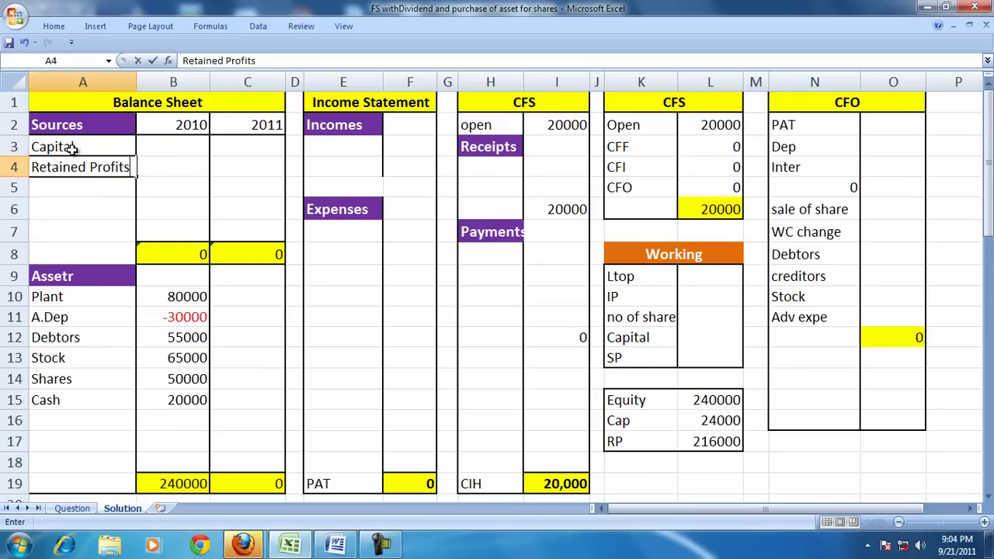
{"action": "key", "text": "Return"}
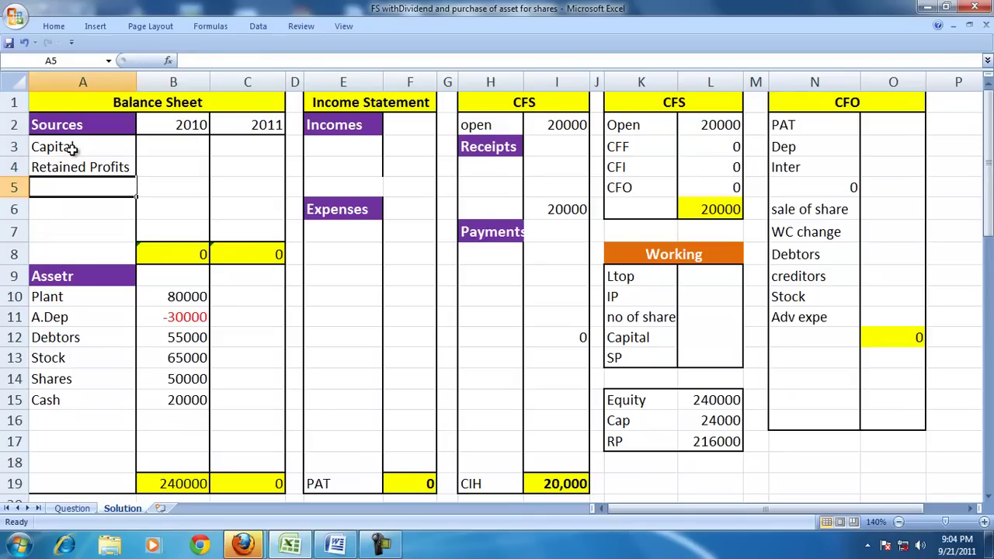
{"action": "type", "text": "Bonds"}
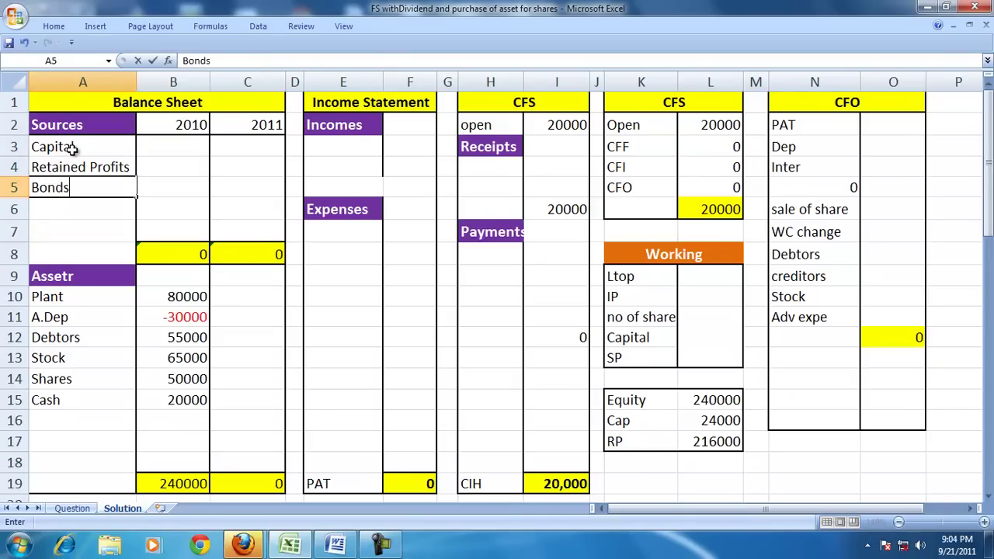
{"action": "key", "text": "Return"}
{"action": "type", "text": "Creditors"}
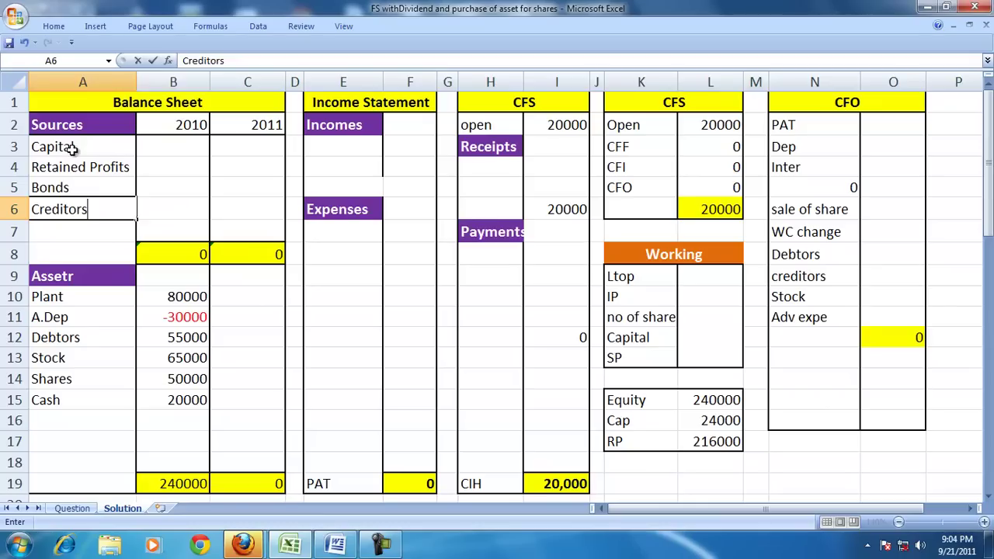
Step: Calculate the 2010 Creditors as 25% of the asset total with the formula =B19*0.25
{"action": "key", "text": "Tab"}
{"action": "type", "text": "="}
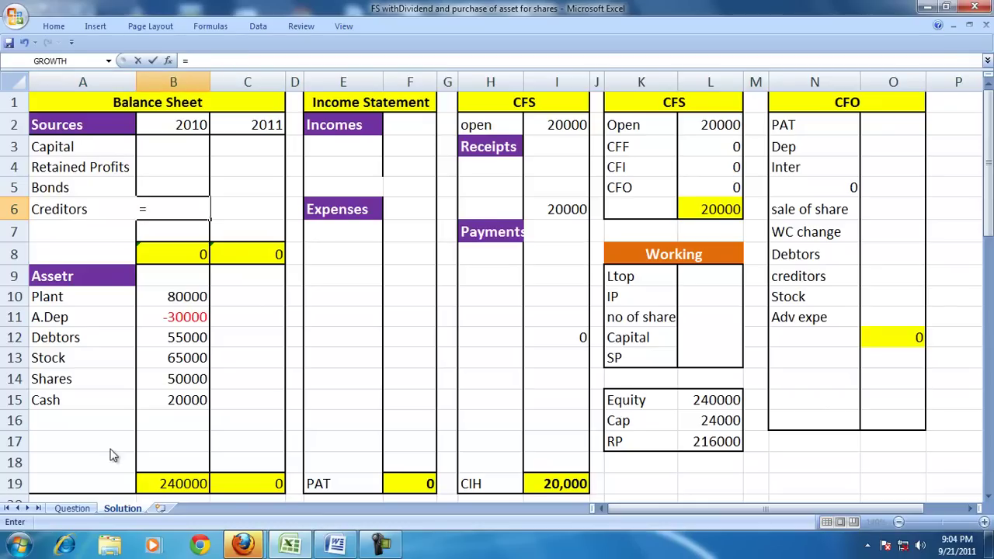
{"action": "left_click", "coordinate": [172, 483]}
{"action": "type", "text": "*0.25"}
{"action": "key", "text": "Return"}
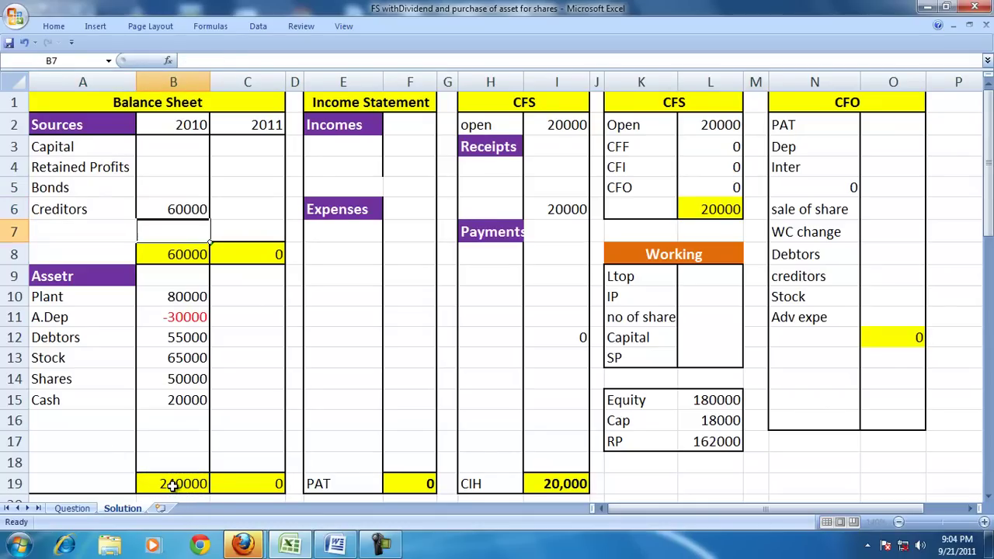
Step: Calculate the 2010 Bonds as 30% of the asset total with the formula =B19*.30
{"action": "key", "text": "Up"}
{"action": "key", "text": "Up"}
{"action": "type", "text": "="}
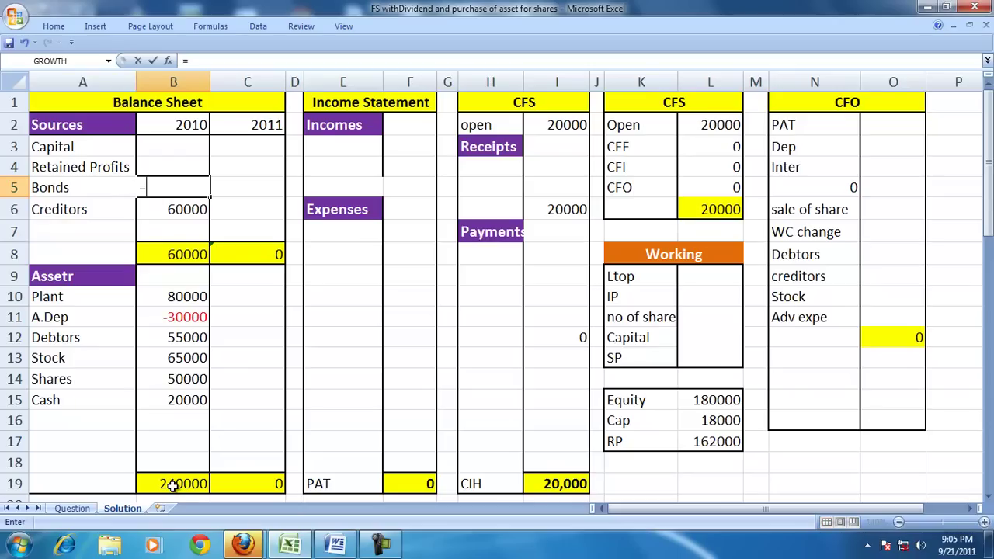
{"action": "left_click", "coordinate": [182, 483]}
{"action": "type", "text": "*.30"}
{"action": "key", "text": "Return"}
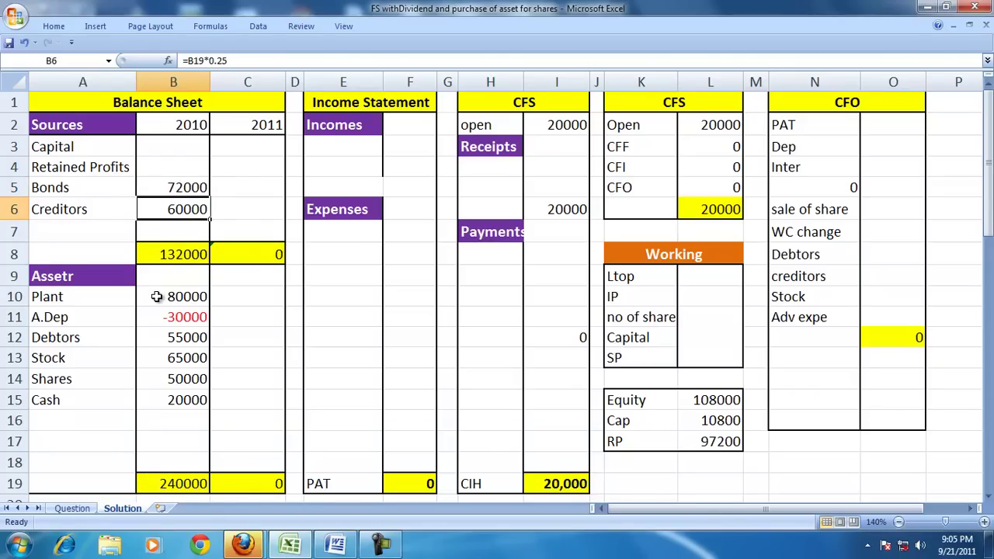
Step: Trace the precedents of the Equity formula, clearing the arrows again, and examine the Cap and RP formulas
{"action": "left_click", "coordinate": [693, 400]}
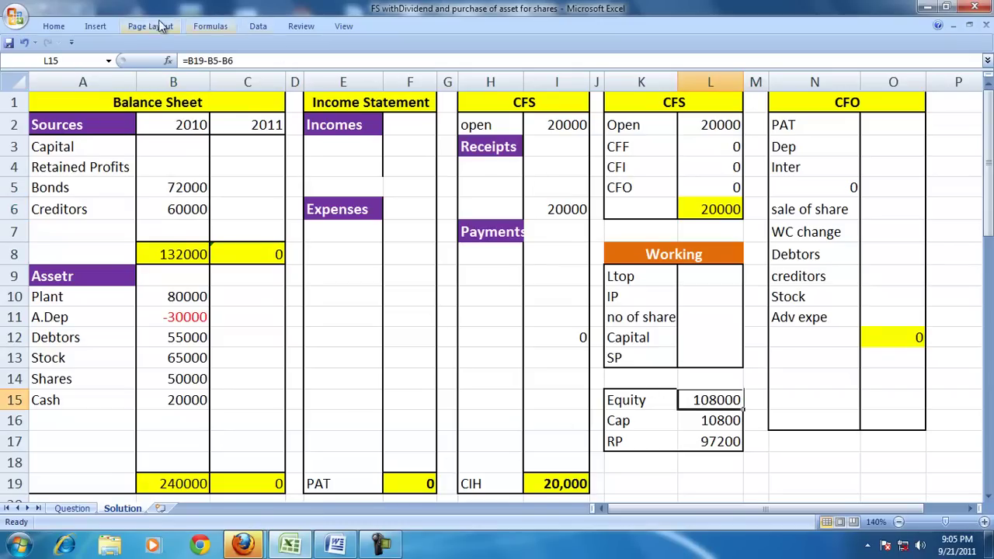
{"action": "left_click", "coordinate": [208, 28]}
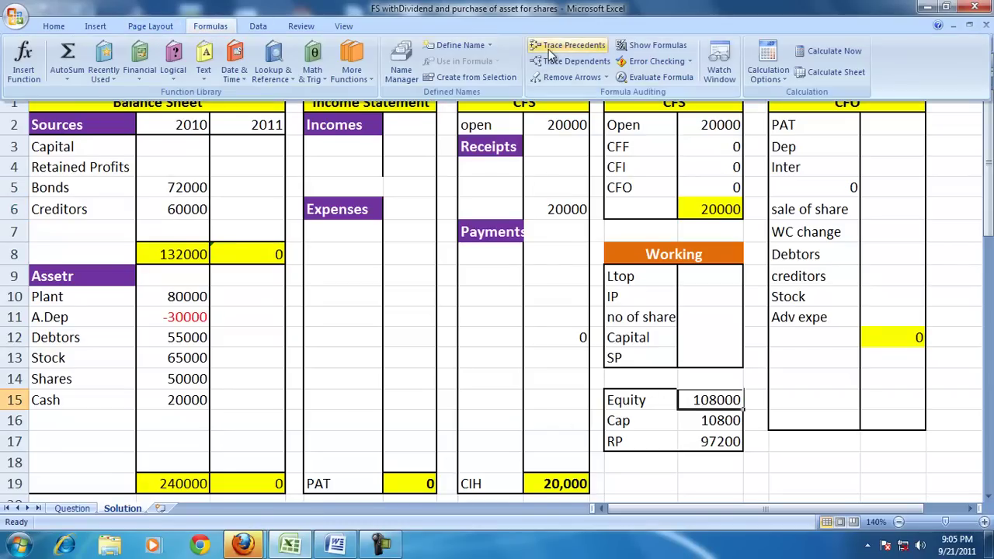
{"action": "left_click", "coordinate": [598, 44]}
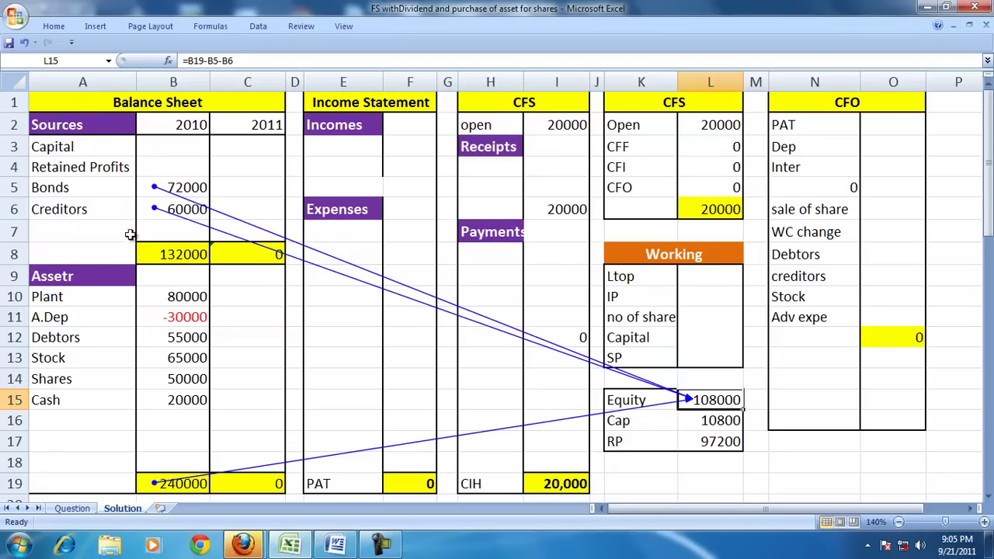
{"action": "left_click", "coordinate": [210, 26]}
{"action": "left_click", "coordinate": [566, 76]}
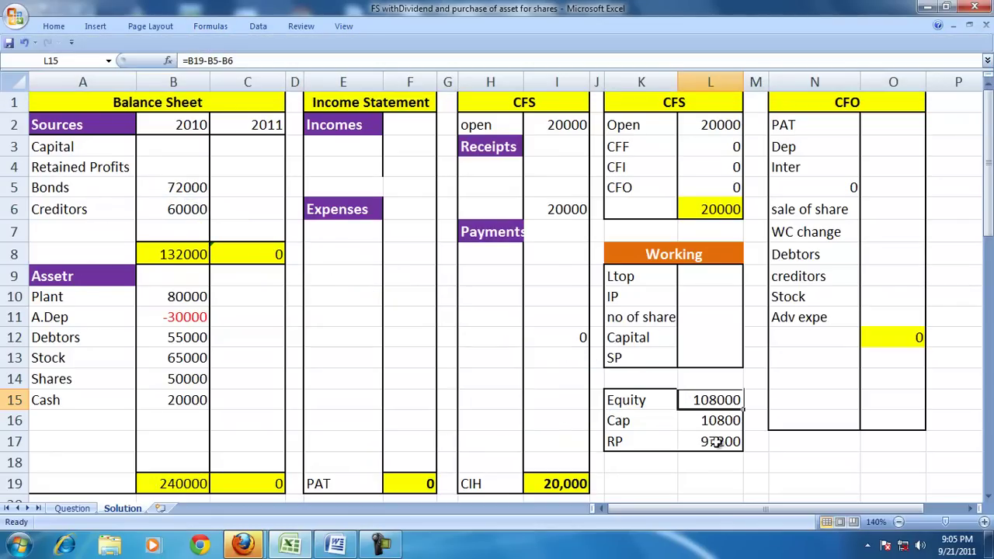
{"action": "left_click", "coordinate": [714, 421]}
{"action": "left_click", "coordinate": [722, 443]}
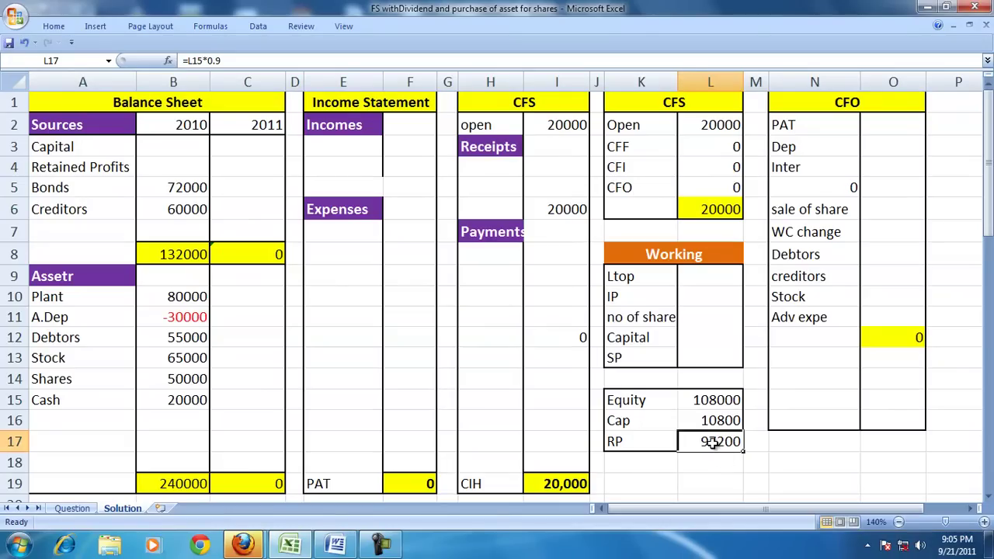
{"action": "left_click", "coordinate": [698, 420]}
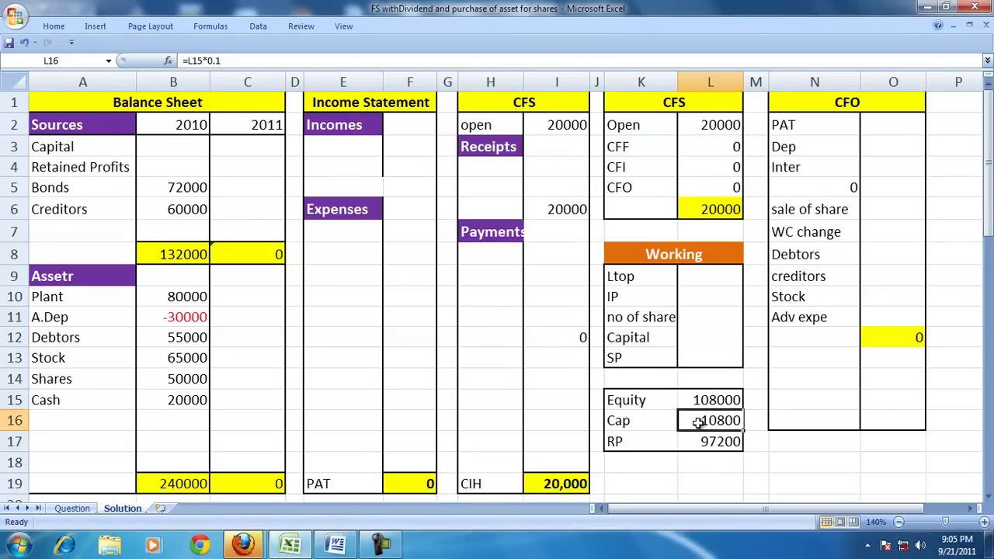
Step: Link the 2010 Capital to the Cap amount in L16 and the 2010 Retained Profits to the RP amount in L17
{"action": "left_click", "coordinate": [161, 149]}
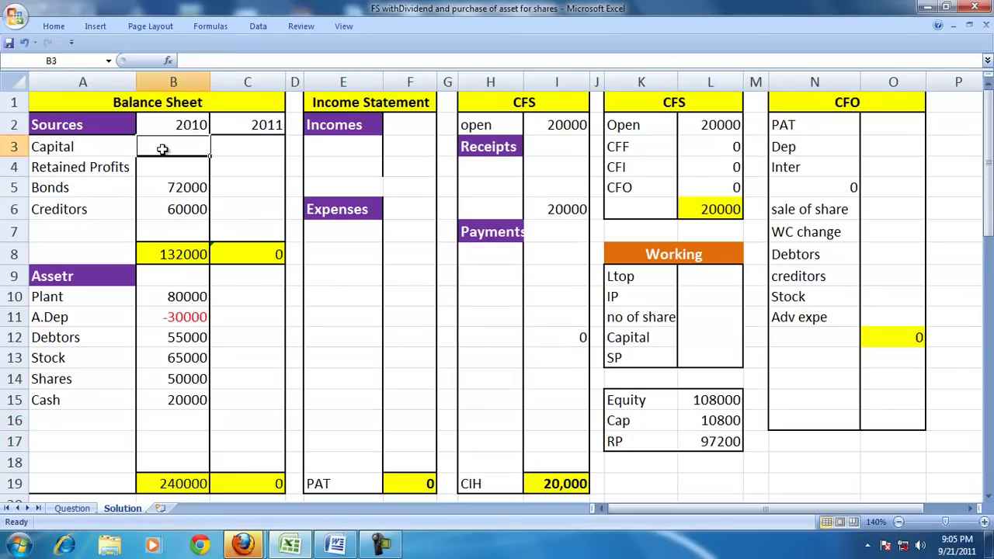
{"action": "type", "text": "="}
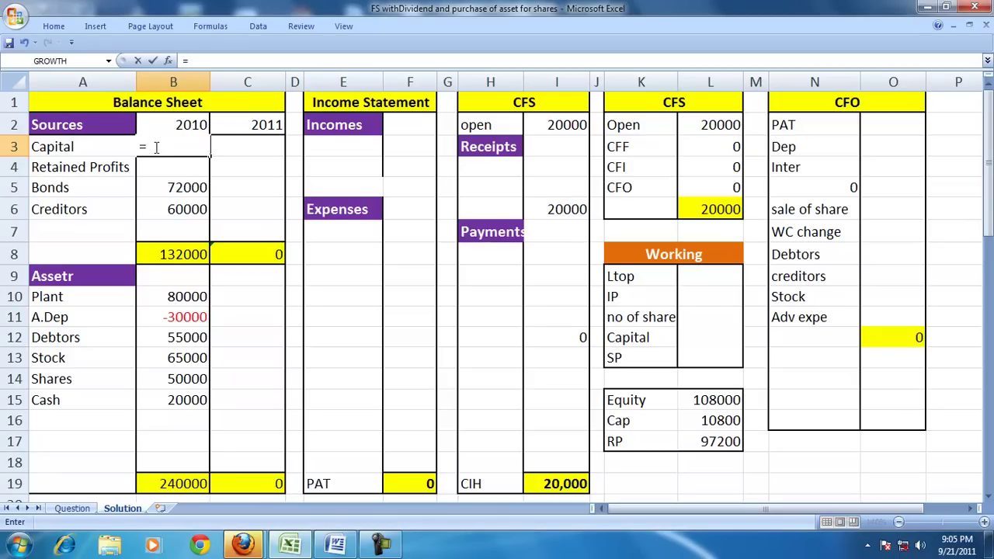
{"action": "left_click", "coordinate": [712, 422]}
{"action": "key", "text": "Return"}
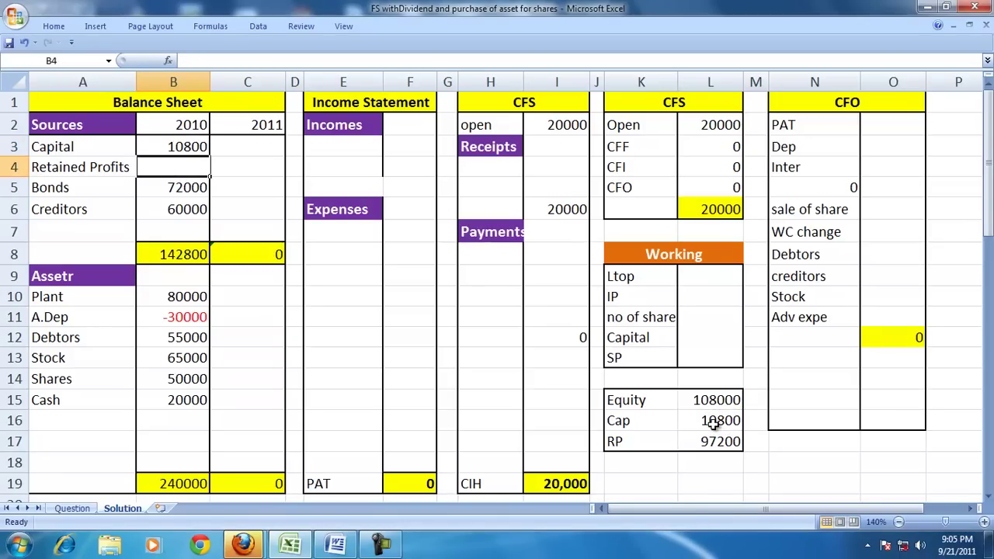
{"action": "type", "text": "="}
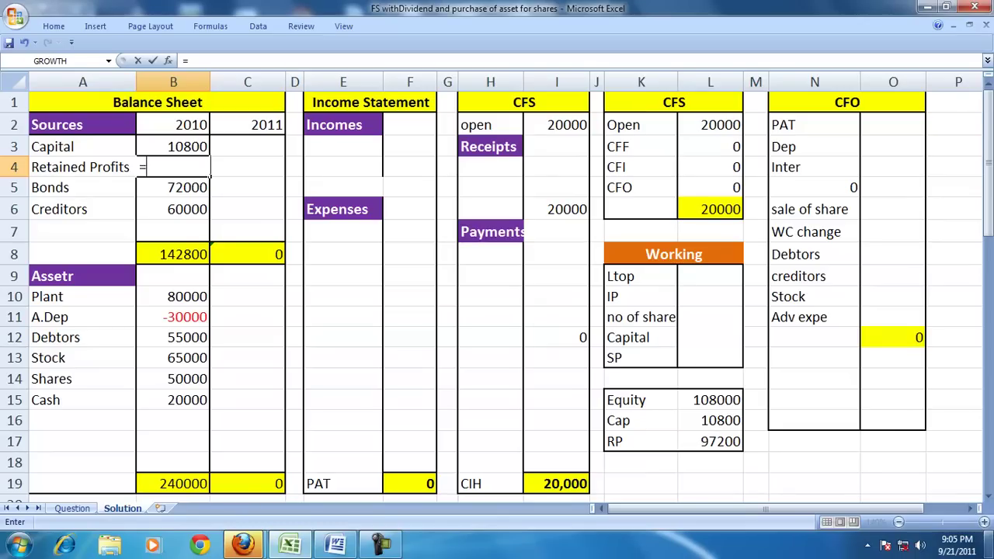
{"action": "left_click", "coordinate": [719, 441]}
{"action": "key", "text": "Return"}
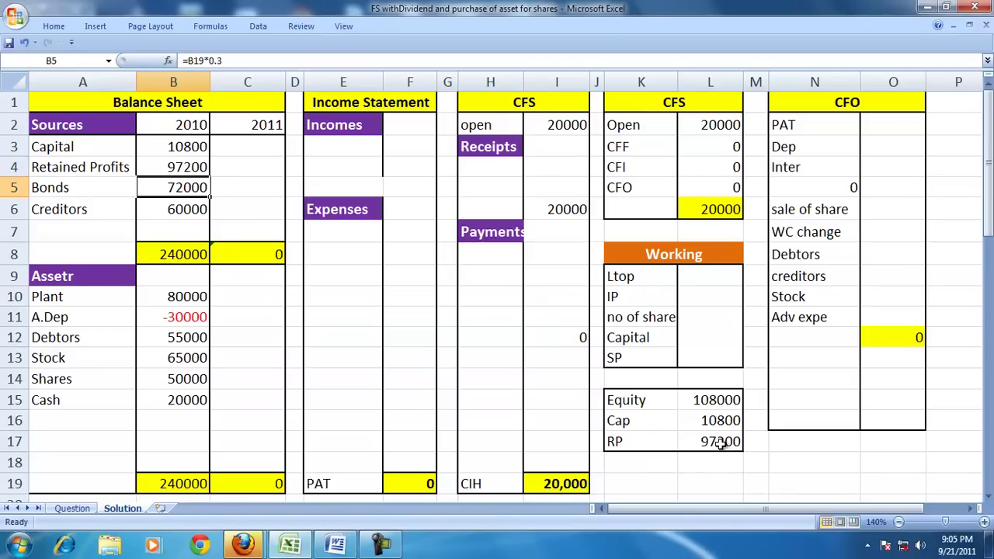
Step: Check the 2010 assets and sources in the balance sheet against the problem statement in the Word document
{"action": "left_click_drag", "start_coordinate": [176, 296], "coordinate": [177, 361]}
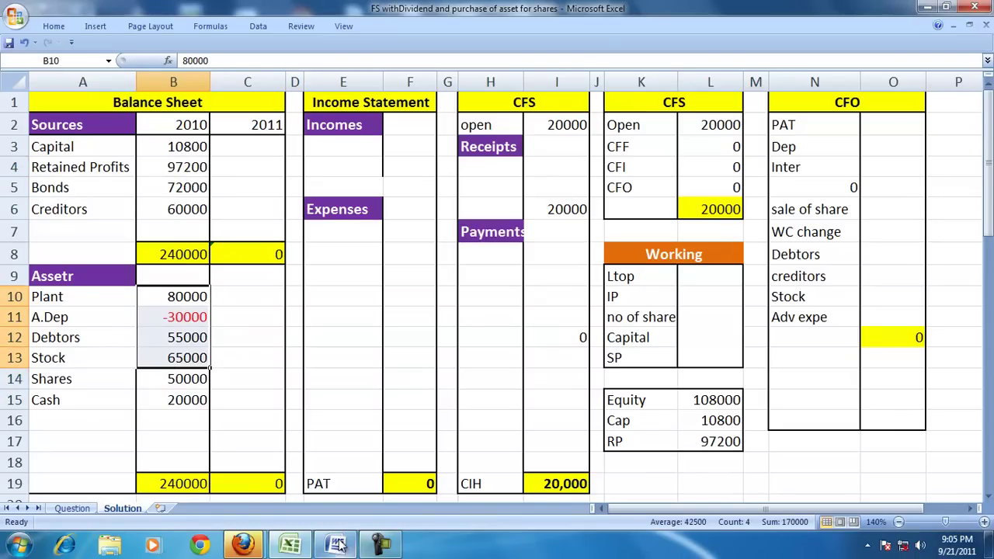
{"action": "left_click", "coordinate": [336, 544]}
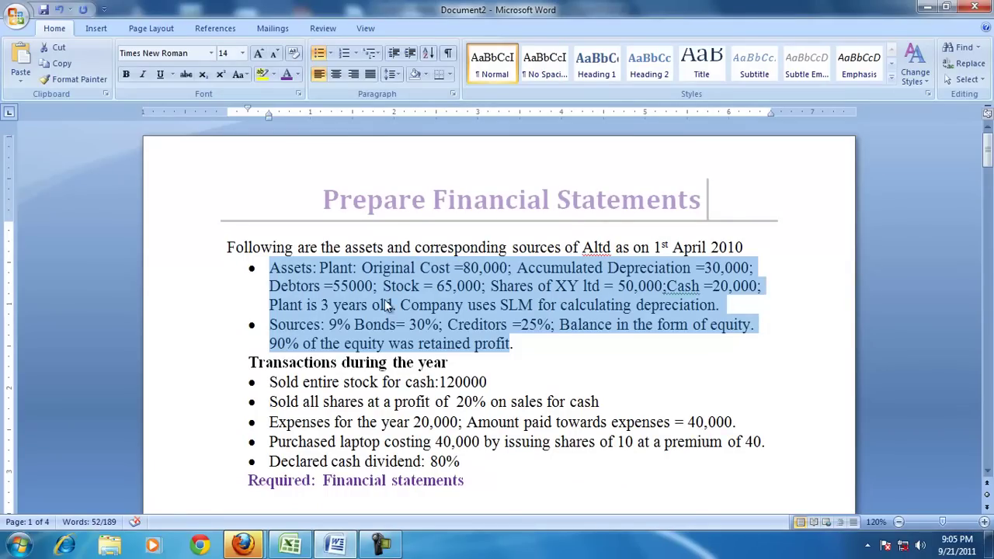
{"action": "left_click", "coordinate": [290, 544]}
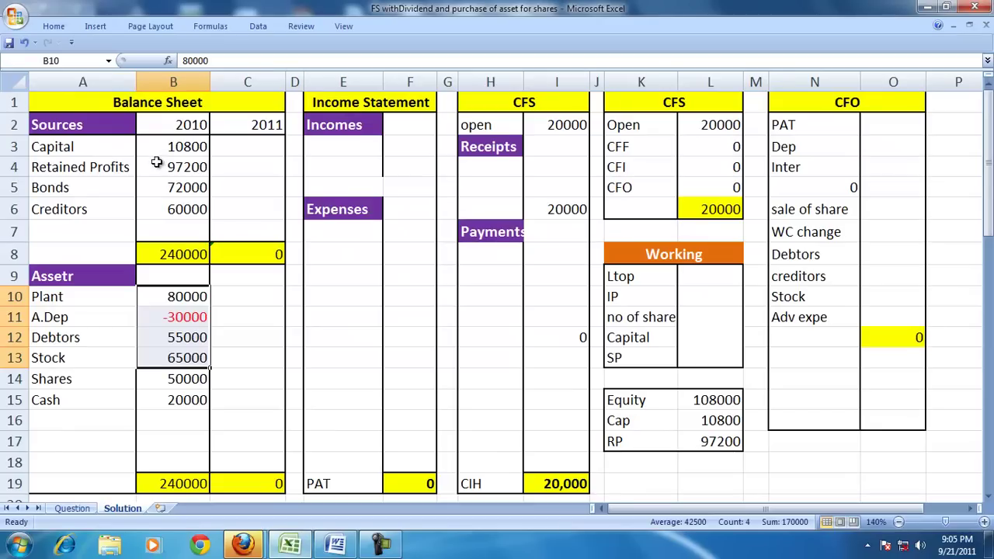
{"action": "left_click_drag", "start_coordinate": [164, 145], "coordinate": [161, 215]}
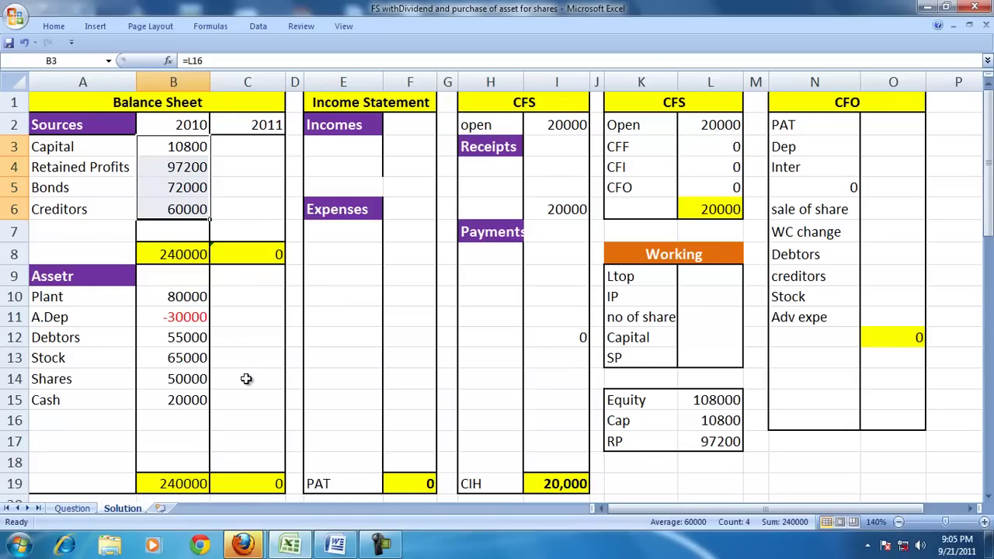
{"action": "left_click_drag", "start_coordinate": [76, 152], "coordinate": [172, 211]}
{"action": "left_click_drag", "start_coordinate": [67, 299], "coordinate": [182, 411]}
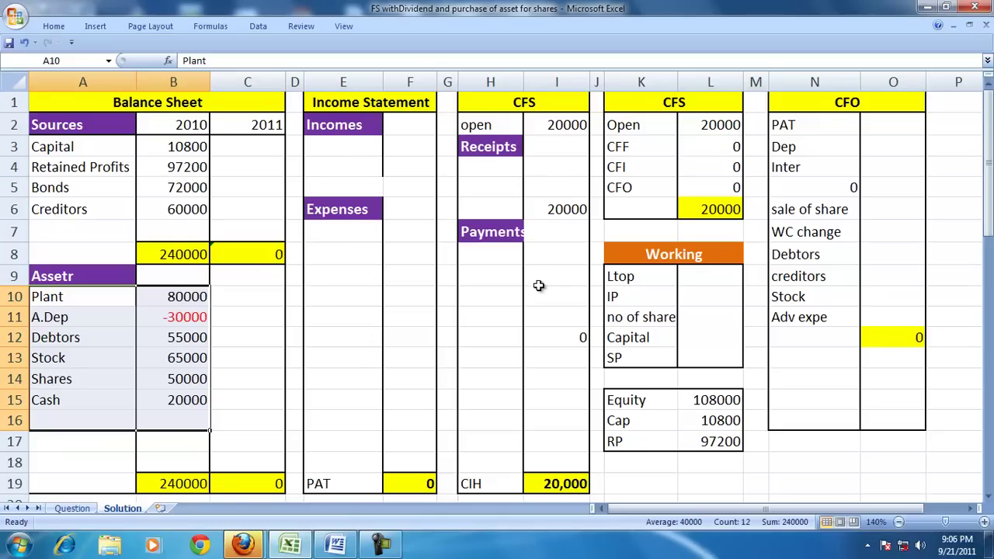
Step: Add a sales row of 120000 under Incomes in the Income Statement, consulting the stock sale on the Question sheet
{"action": "left_click", "coordinate": [72, 509]}
{"action": "left_click", "coordinate": [57, 286]}
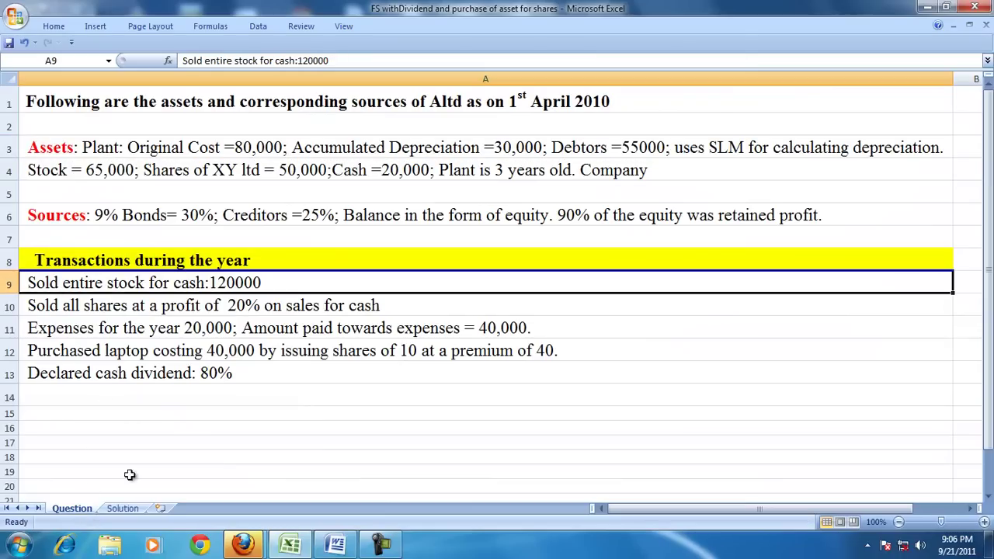
{"action": "left_click", "coordinate": [124, 510]}
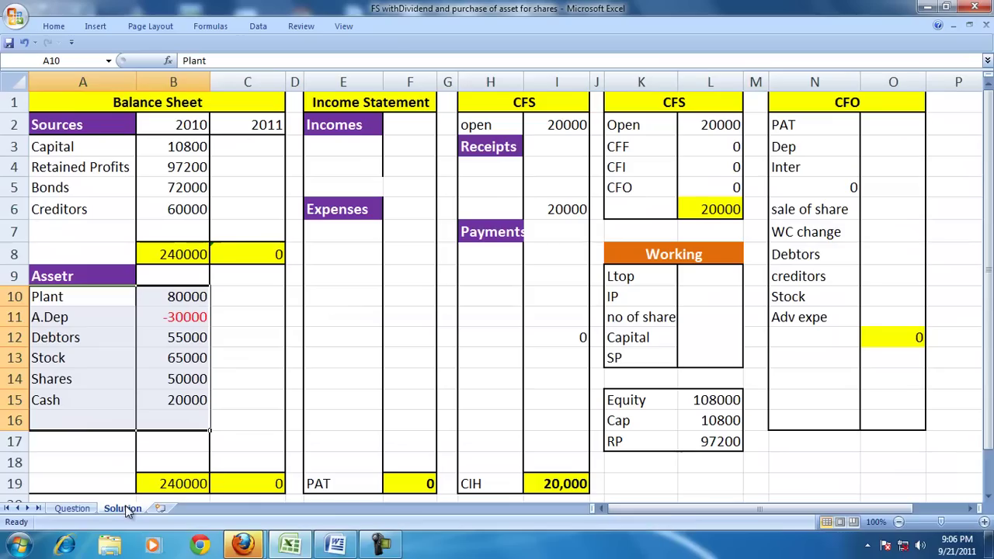
{"action": "left_click", "coordinate": [337, 146]}
{"action": "type", "text": "sales"}
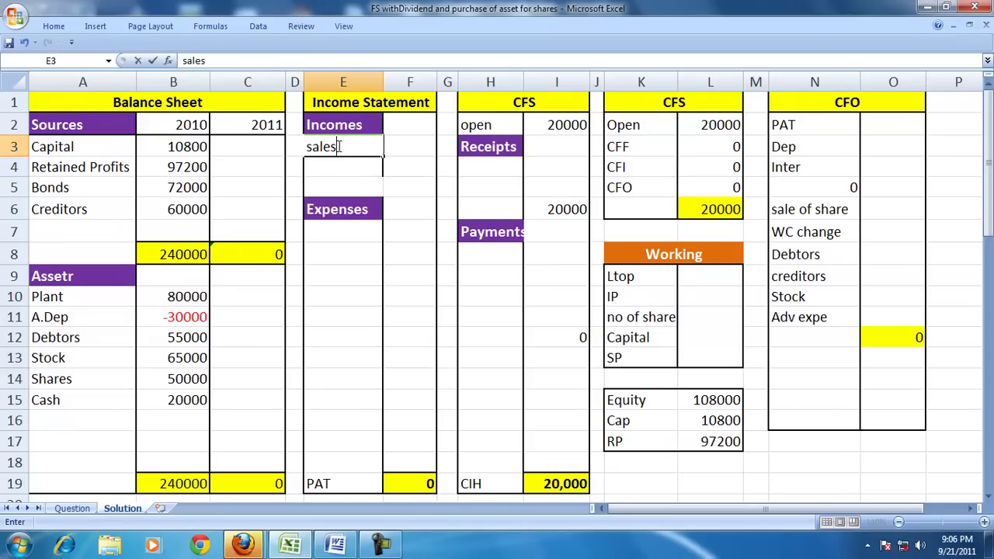
{"action": "key", "text": "Tab"}
{"action": "type", "text": "120000"}
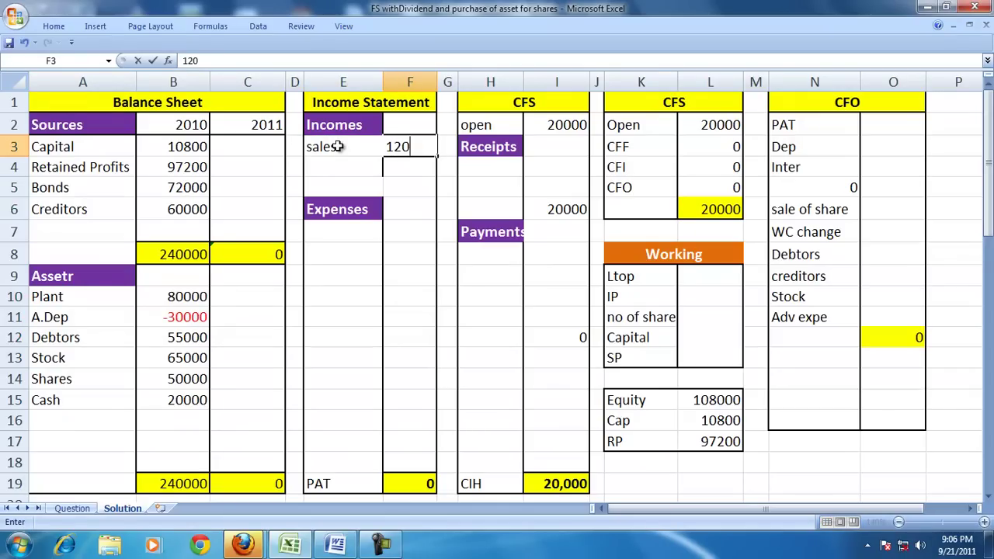
{"action": "key", "text": "Return"}
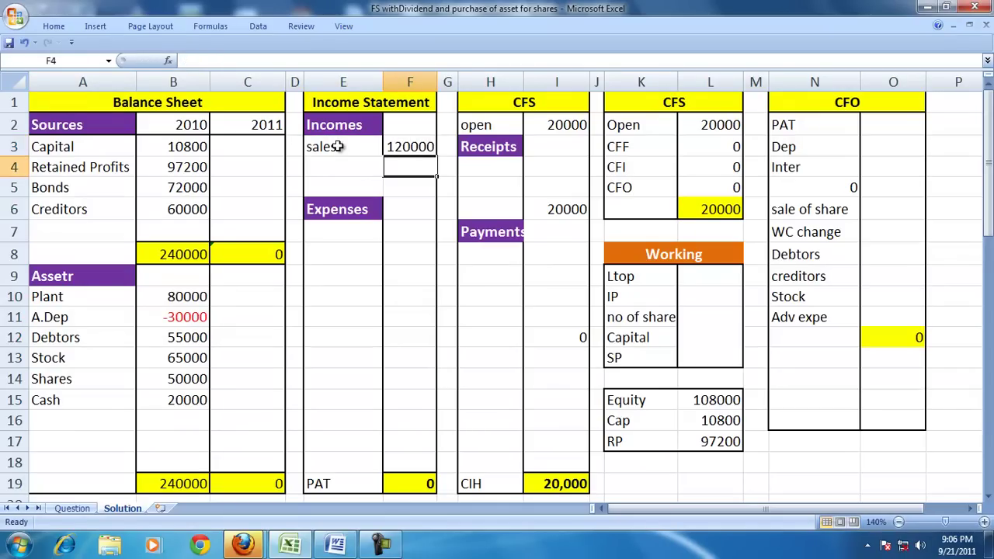
Step: Add a sales row under Receipts in the CFS, linking its label and amount to the Income Statement's sales row
{"action": "left_click", "coordinate": [475, 163]}
{"action": "type", "text": "="}
{"action": "left_click", "coordinate": [314, 146]}
{"action": "key", "text": "Return"}
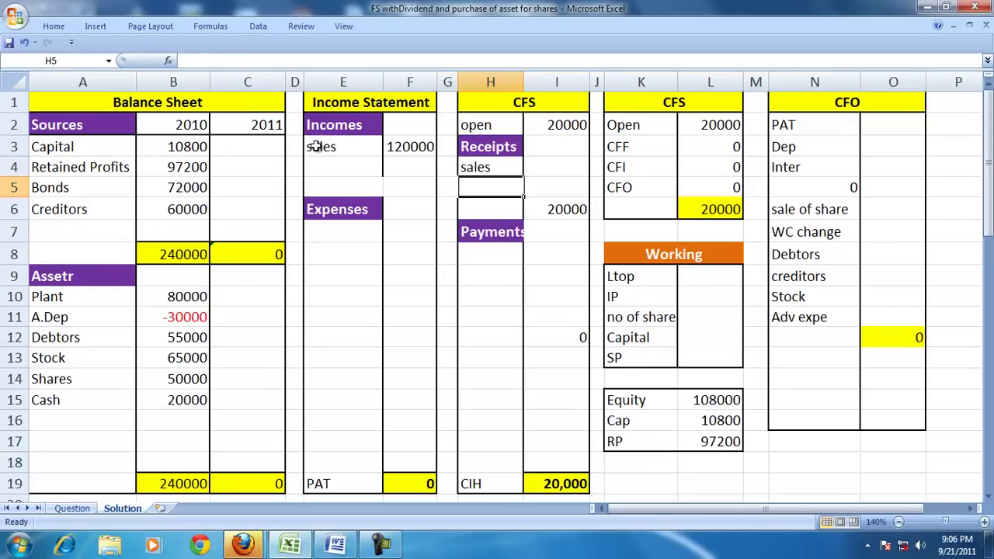
{"action": "left_click", "coordinate": [567, 166]}
{"action": "type", "text": "="}
{"action": "left_click", "coordinate": [388, 146]}
{"action": "key", "text": "Return"}
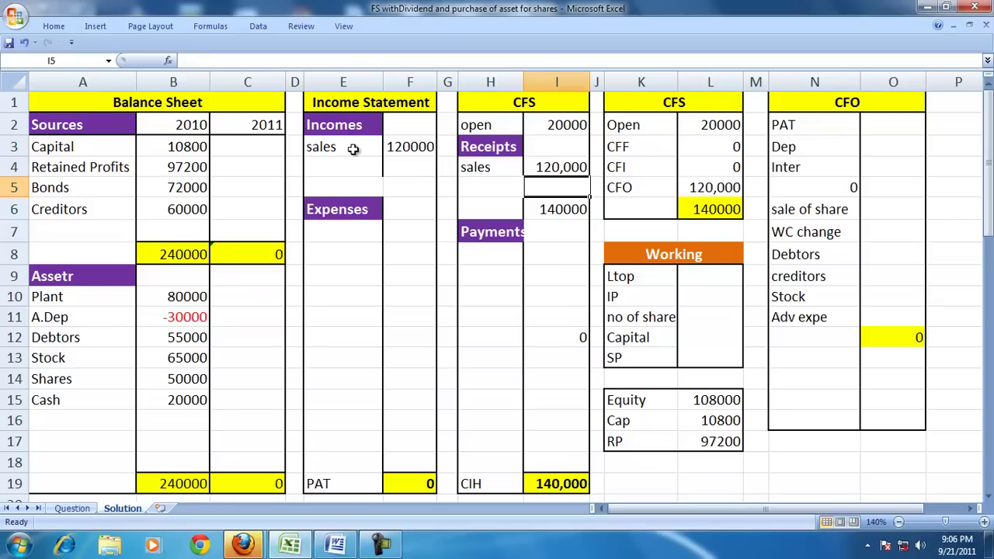
Step: Add a cogs row under Expenses in the Income Statement, linking its amount to the 2010 Stock in B13
{"action": "left_click", "coordinate": [353, 148]}
{"action": "left_click", "coordinate": [350, 231]}
{"action": "type", "text": "cogs"}
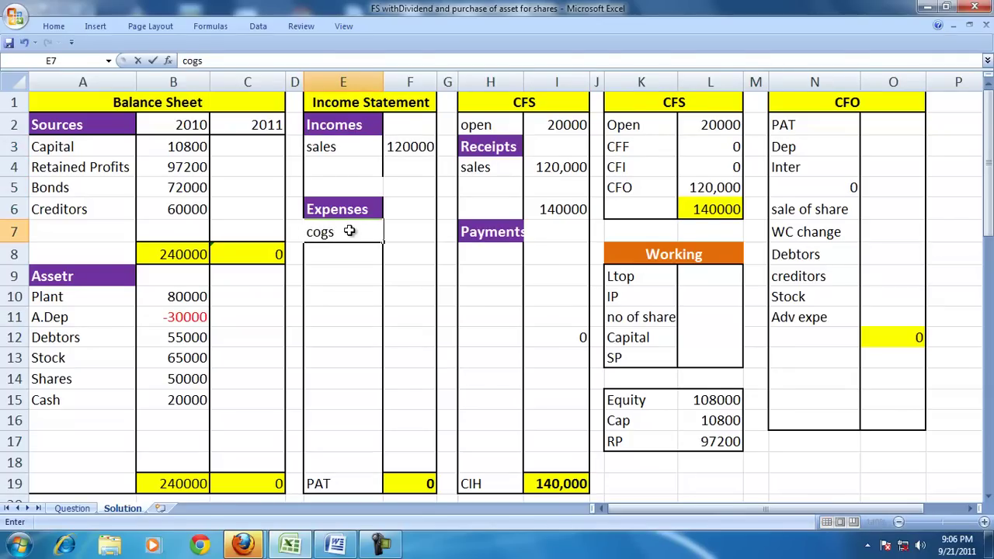
{"action": "key", "text": "Tab"}
{"action": "type", "text": "="}
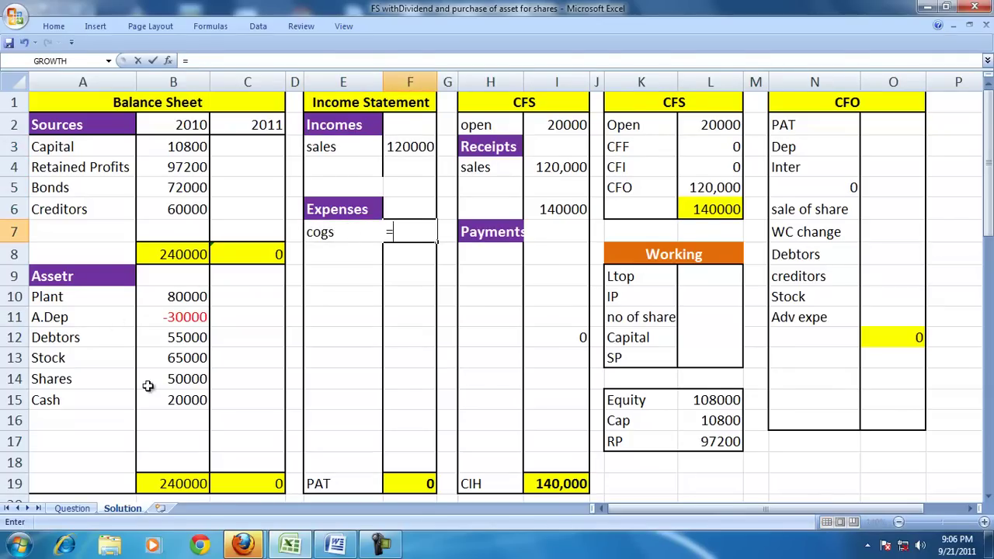
{"action": "left_click", "coordinate": [167, 360]}
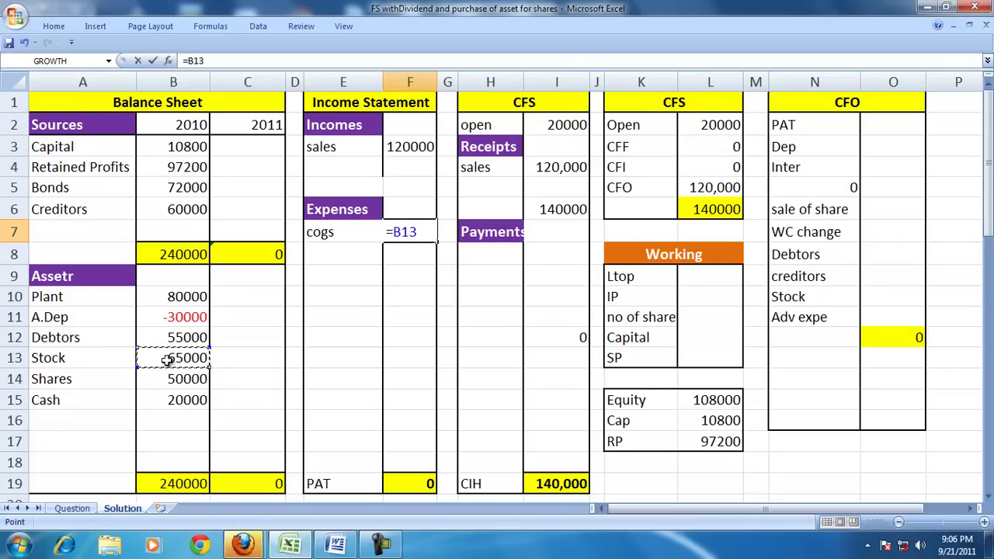
{"action": "key", "text": "Return"}
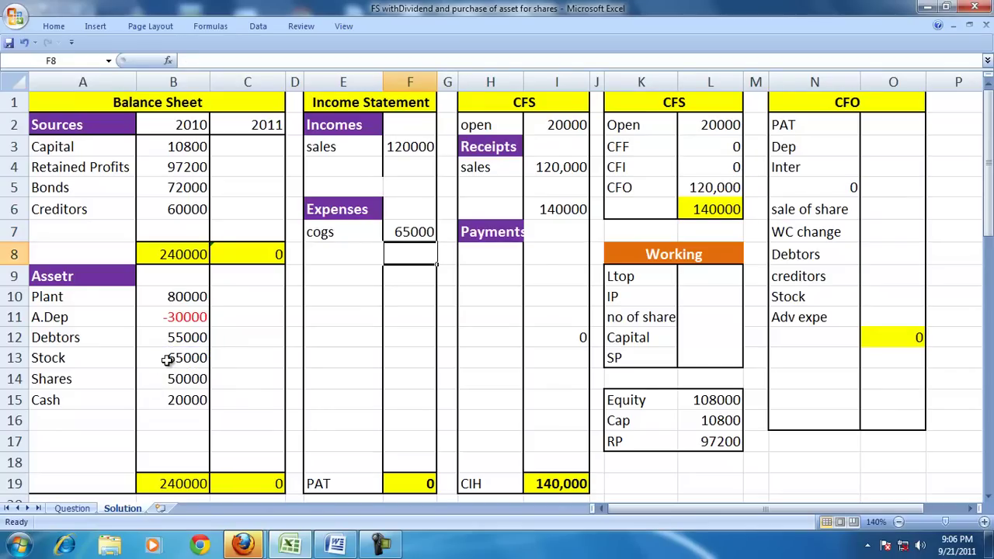
Step: Calculate the 2011 Stock in C13 as the 2010 Stock minus the cogs amount in F7
{"action": "left_click", "coordinate": [250, 358]}
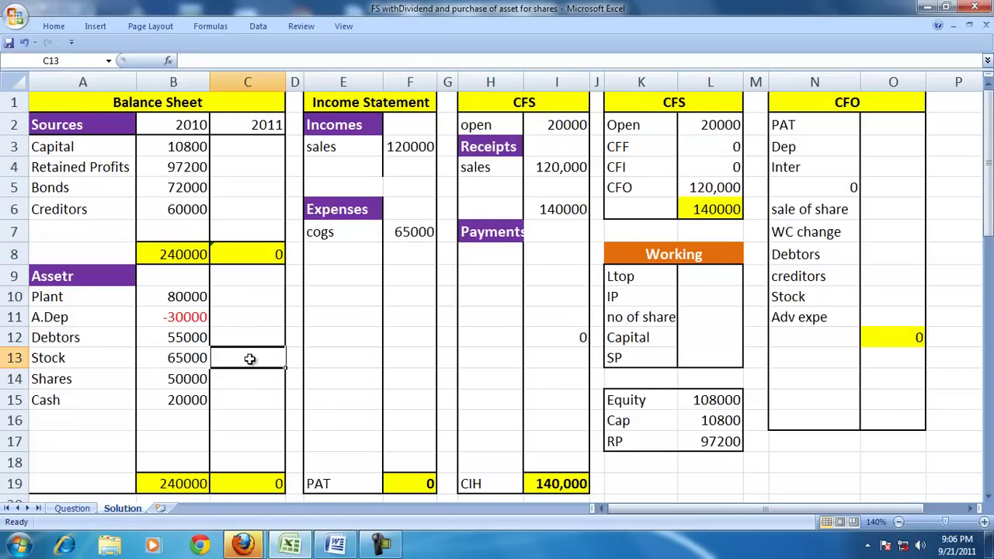
{"action": "type", "text": "=B13-"}
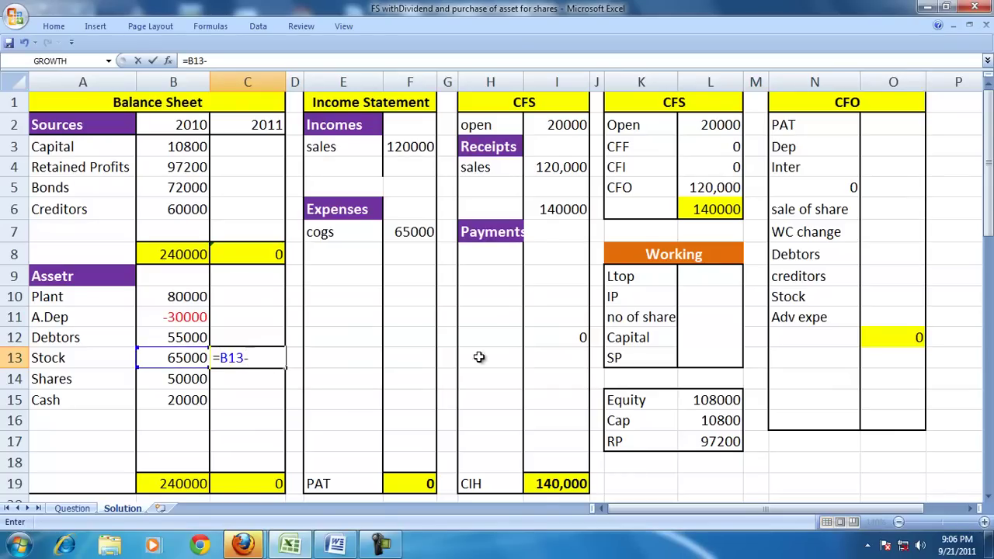
{"action": "left_click", "coordinate": [408, 232]}
{"action": "key", "text": "Return"}
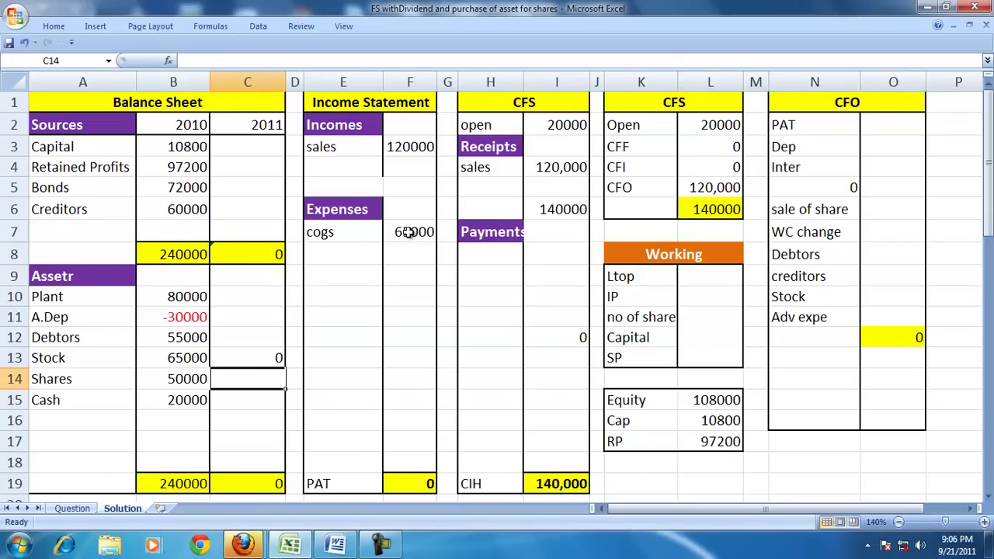
Step: Add the note "20% on sales is 25% on Cost" in A15 of the Question sheet, consulting the share sale transaction
{"action": "left_click", "coordinate": [73, 509]}
{"action": "left_click", "coordinate": [47, 305]}
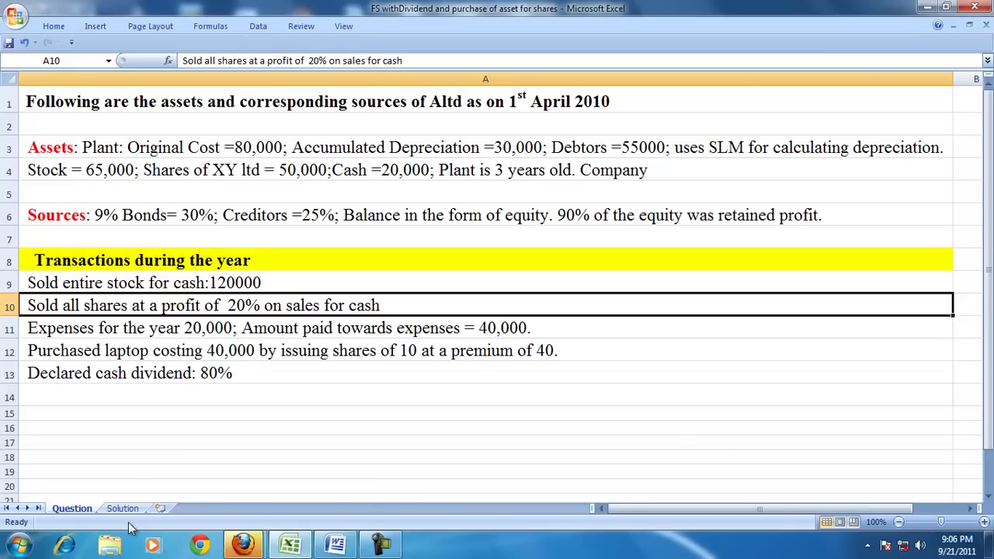
{"action": "left_click", "coordinate": [140, 412]}
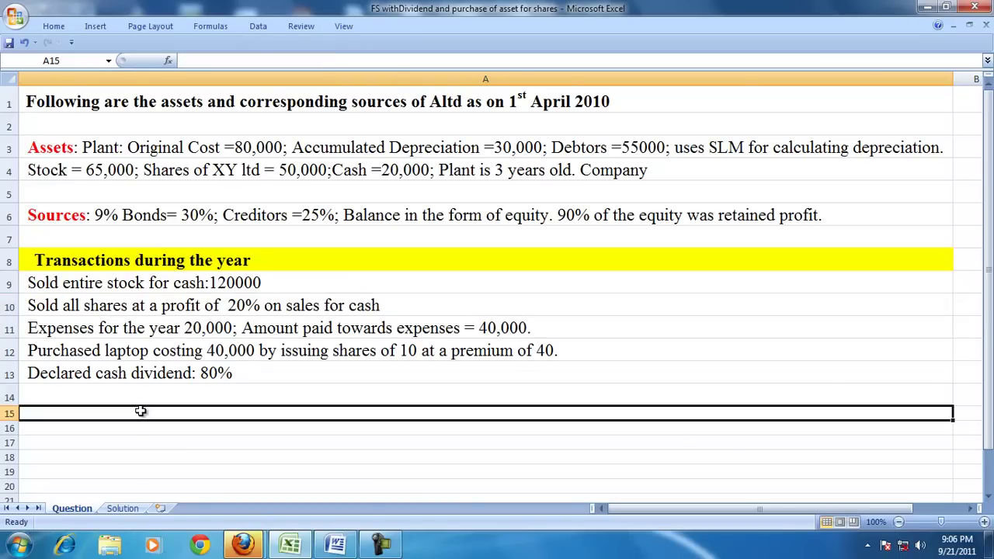
{"action": "type", "text": "20"}
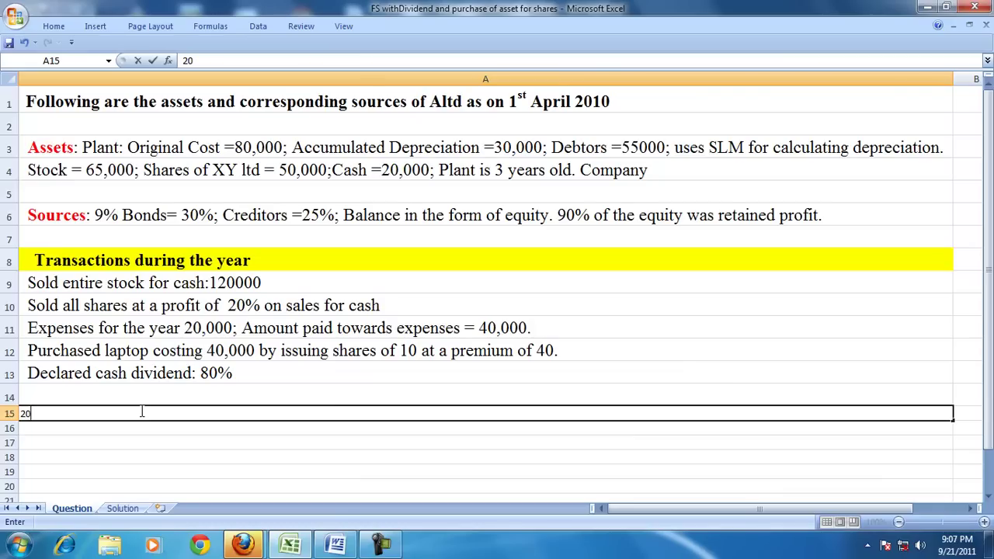
{"action": "type", "text": "% on sales is 25"}
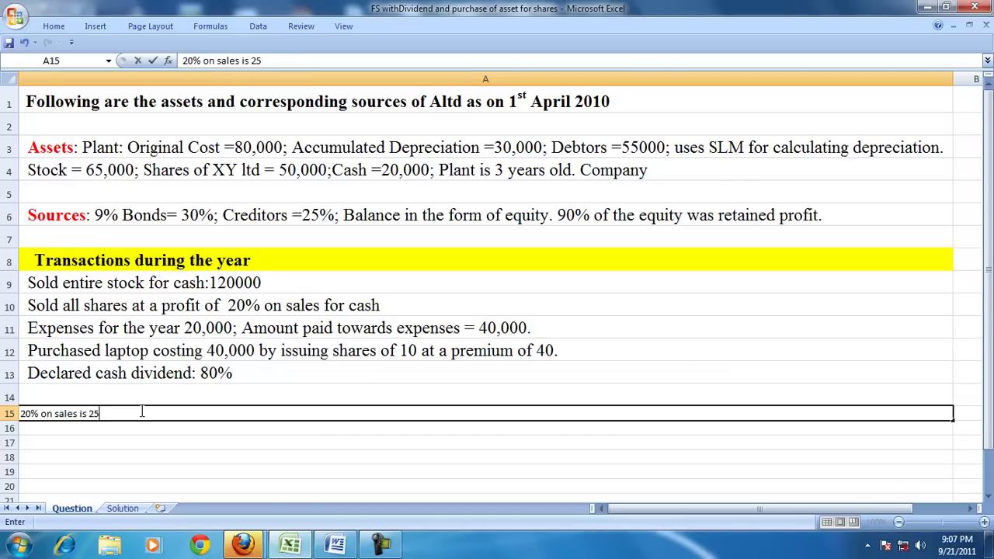
{"action": "type", "text": "% on Cost"}
{"action": "key", "text": "Return"}
Step: Fill the profit note in A15 of the Question sheet with light green
{"action": "left_click", "coordinate": [140, 412]}
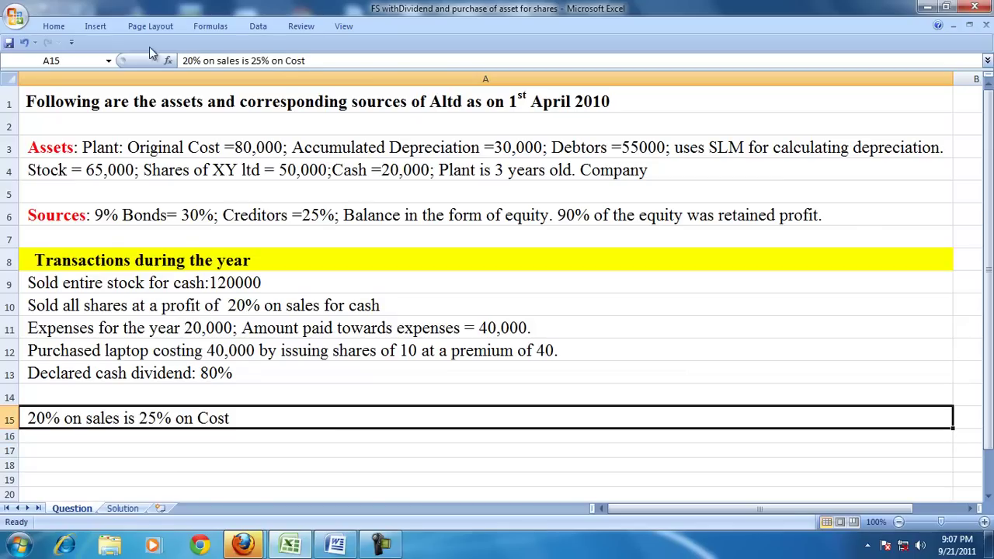
{"action": "left_click", "coordinate": [48, 29]}
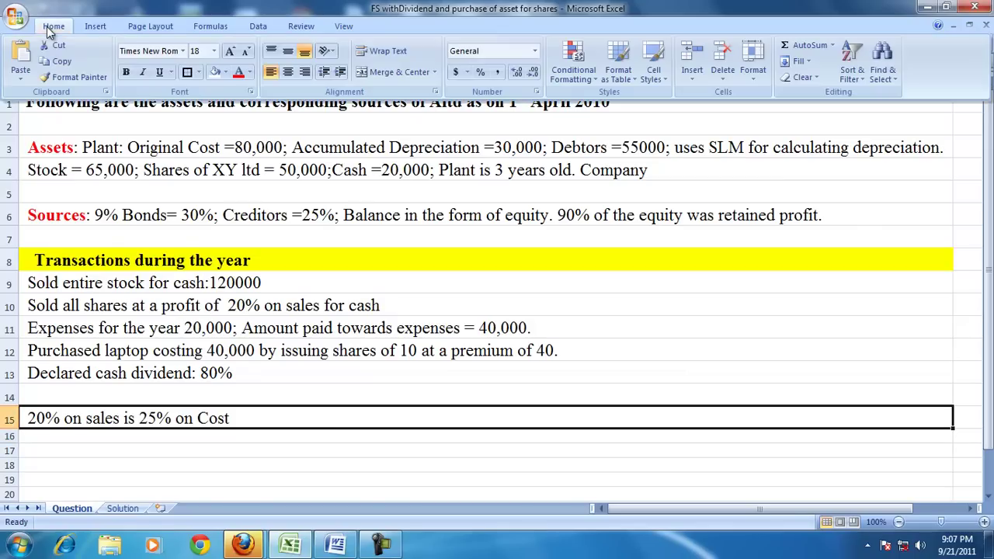
{"action": "left_click", "coordinate": [225, 71]}
{"action": "left_click", "coordinate": [289, 128]}
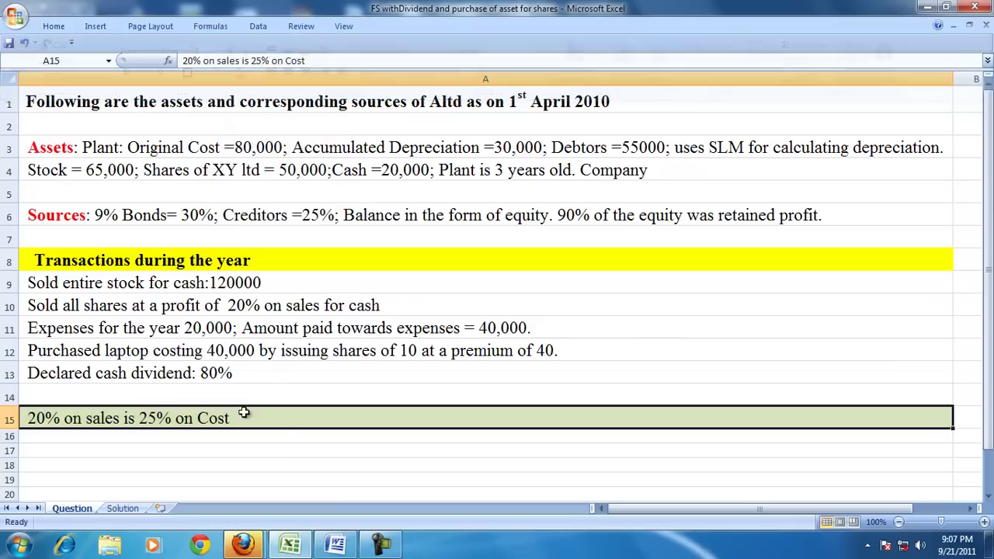
Step: Review the stock and share sale transactions on the Question sheet and the Income Statement rows where the share sale and its cost belong
{"action": "left_click", "coordinate": [125, 508]}
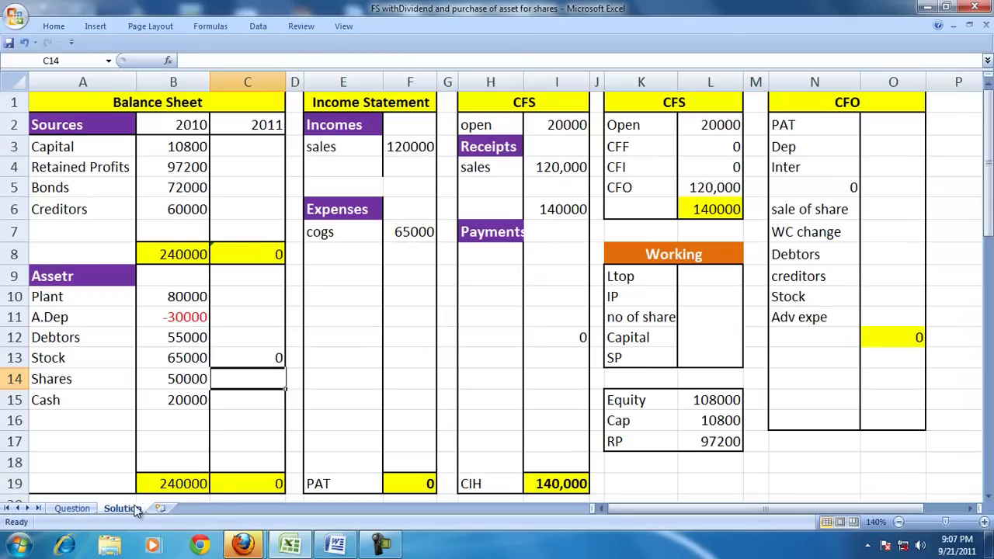
{"action": "left_click", "coordinate": [71, 509]}
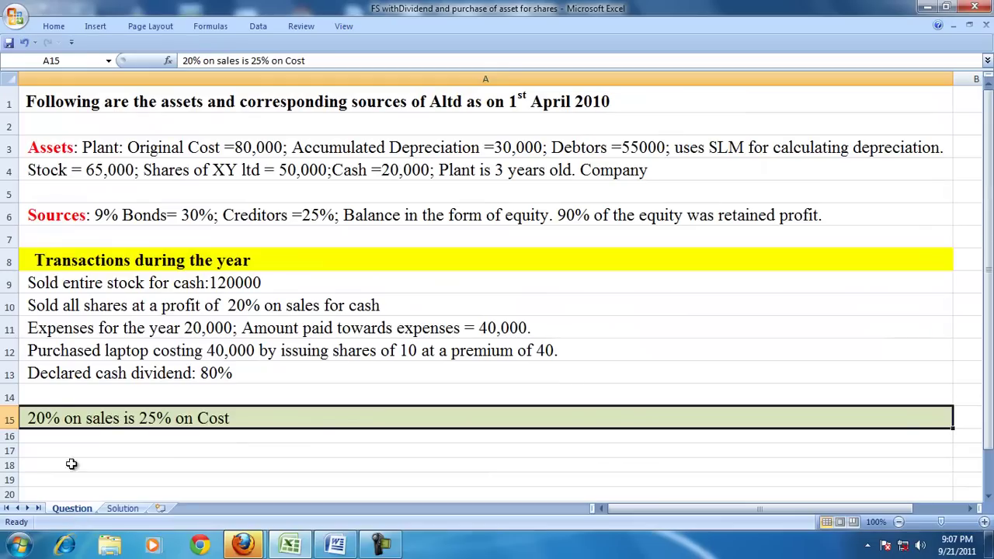
{"action": "left_click", "coordinate": [51, 309]}
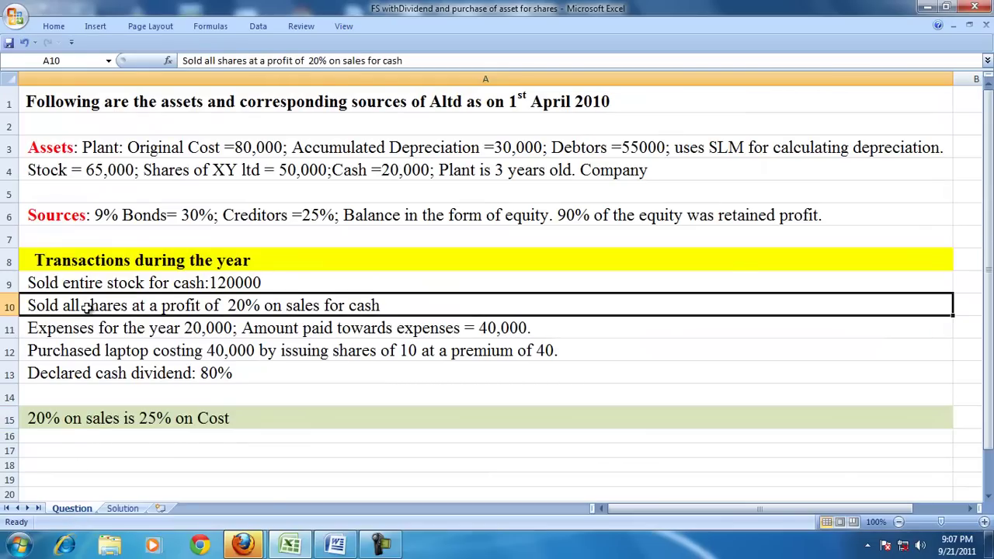
{"action": "left_click", "coordinate": [99, 285]}
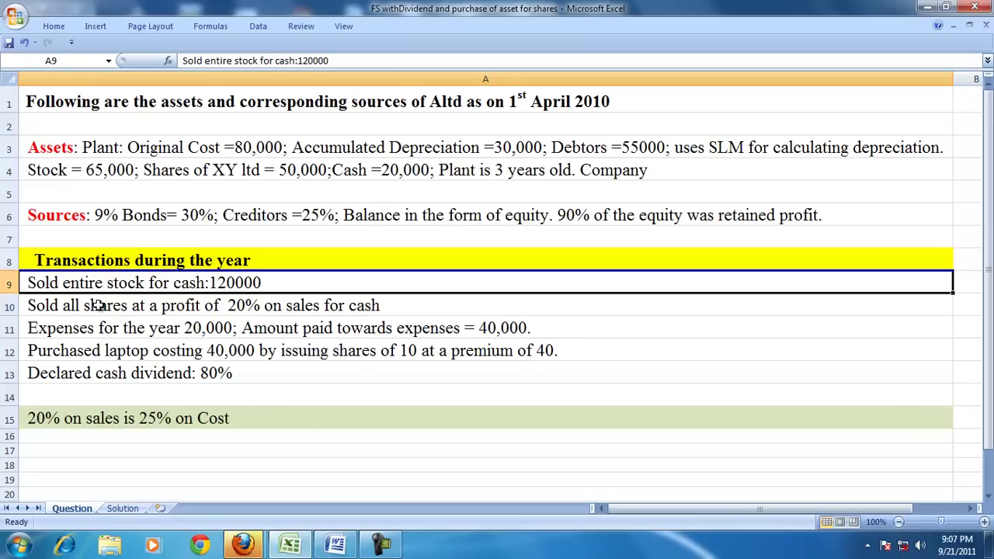
{"action": "left_click", "coordinate": [99, 307]}
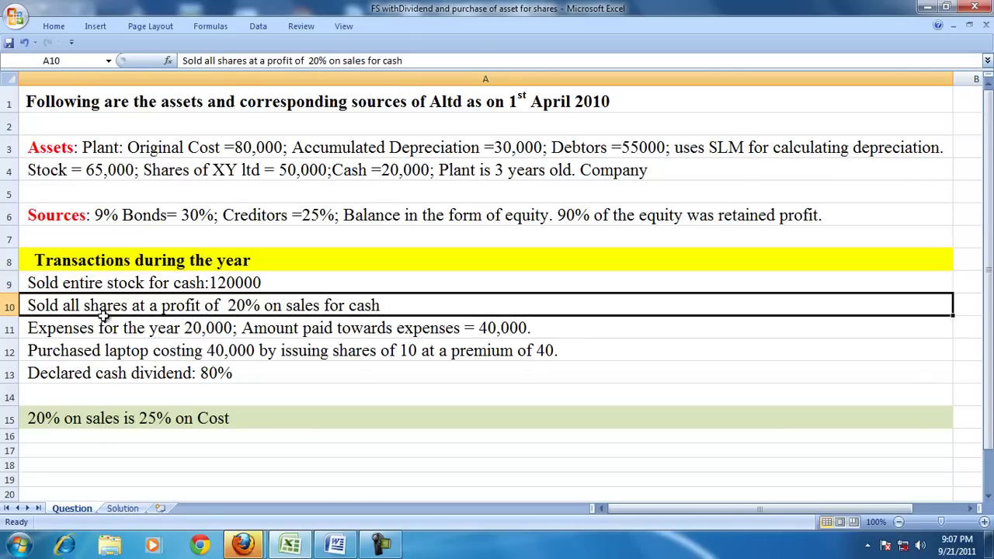
{"action": "left_click", "coordinate": [125, 510]}
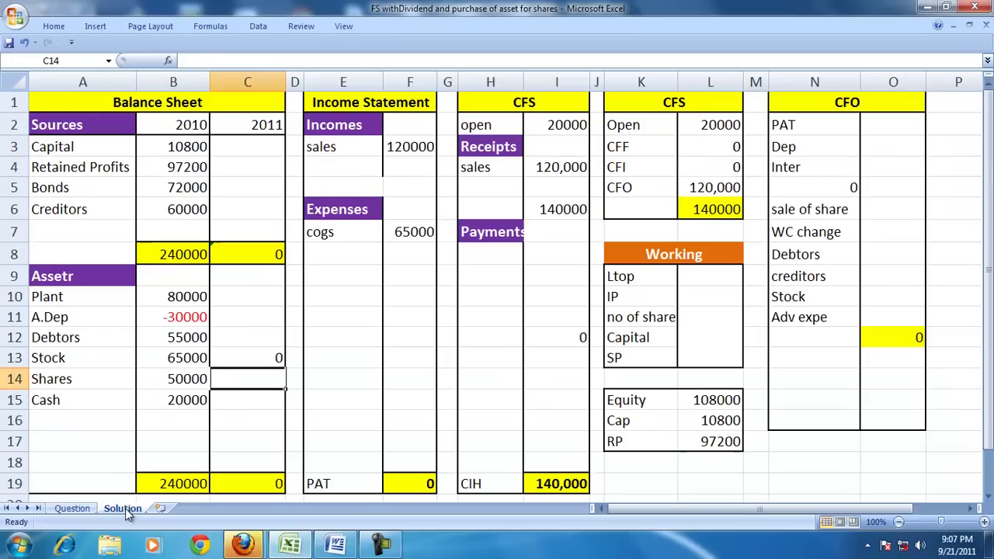
{"action": "left_click", "coordinate": [343, 167]}
{"action": "left_click", "coordinate": [352, 251]}
{"action": "left_click", "coordinate": [339, 165]}
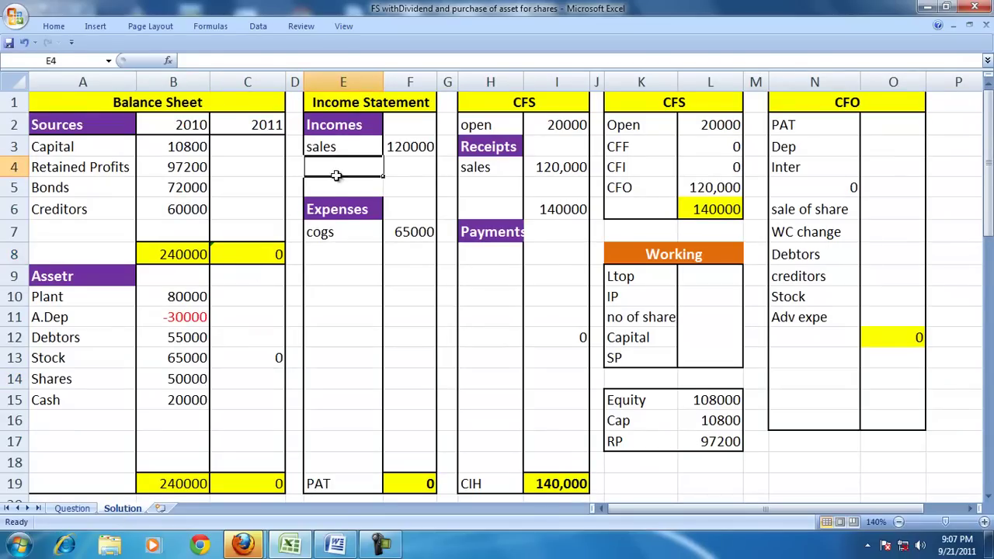
{"action": "left_click", "coordinate": [334, 255]}
Step: Add a "Sale of shares" row in E4 under Incomes with the amount =B14*1.25, checking the profit note on the Question sheet
{"action": "left_click", "coordinate": [343, 165]}
{"action": "type", "text": "Sale of shares"}
{"action": "key", "text": "Tab"}
{"action": "type", "text": "="}
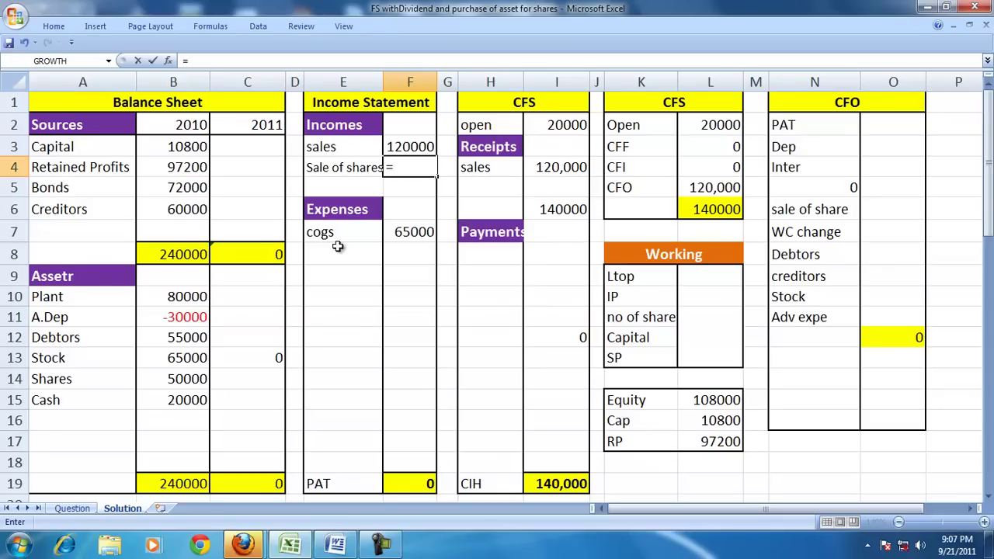
{"action": "left_click", "coordinate": [177, 379]}
{"action": "type", "text": "*"}
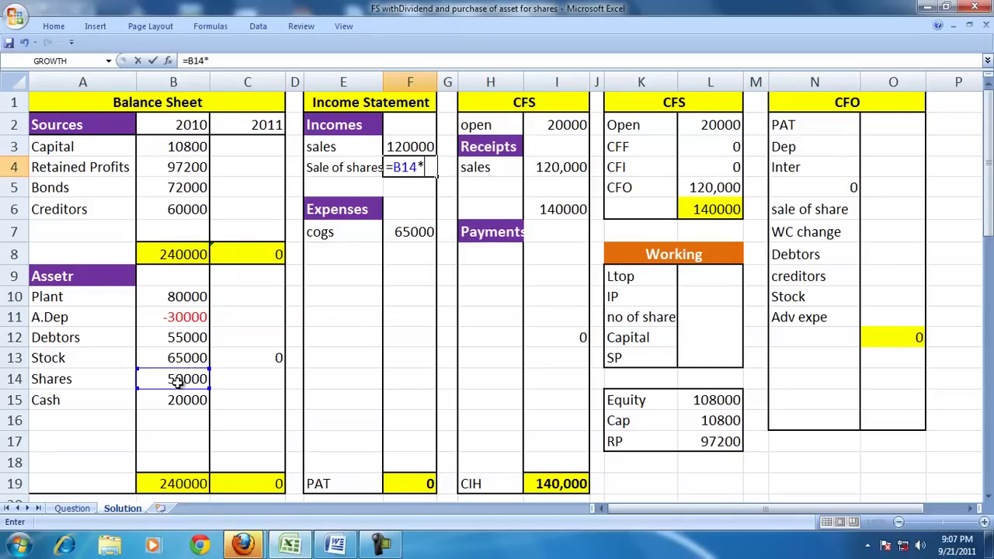
{"action": "type", "text": "1.25"}
{"action": "key", "text": "Return"}
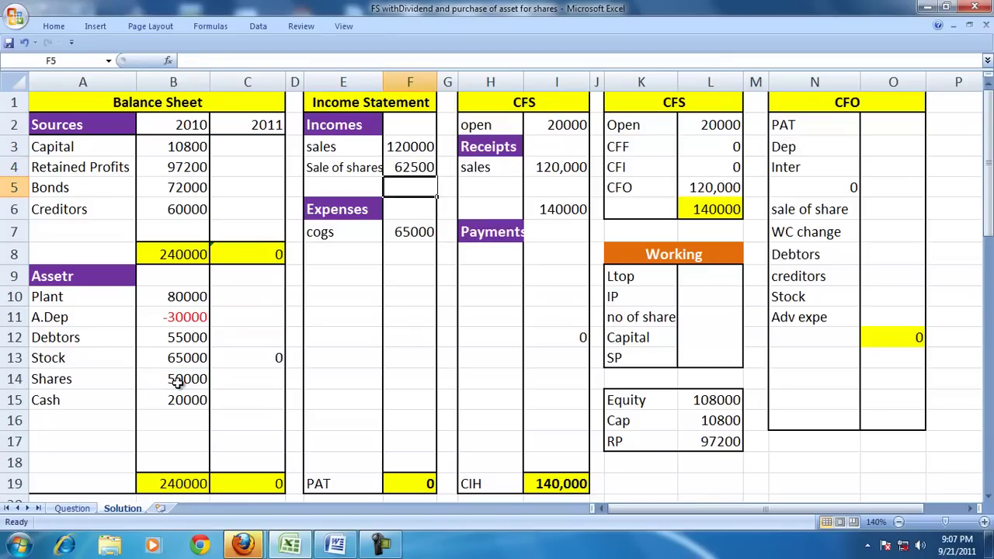
{"action": "left_click", "coordinate": [72, 508]}
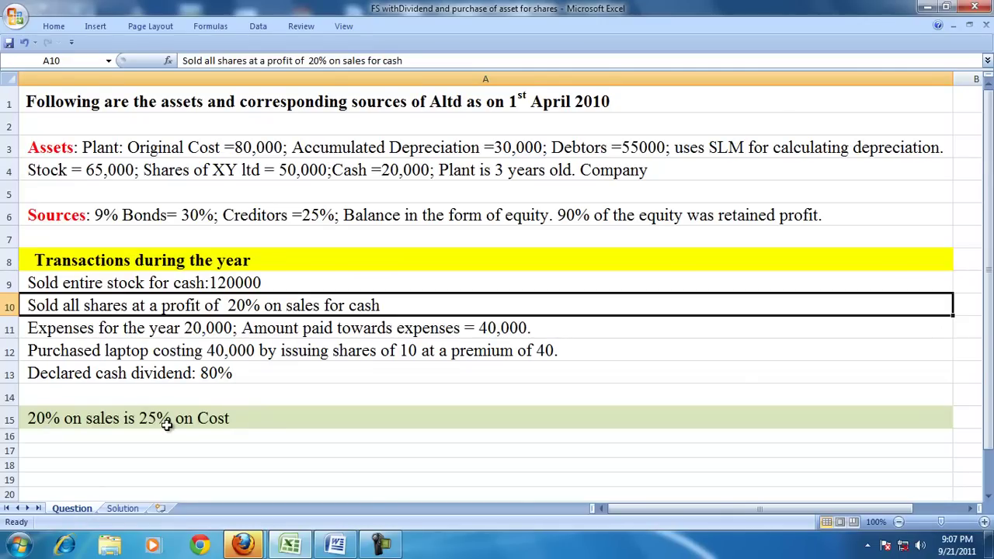
{"action": "left_click", "coordinate": [122, 507]}
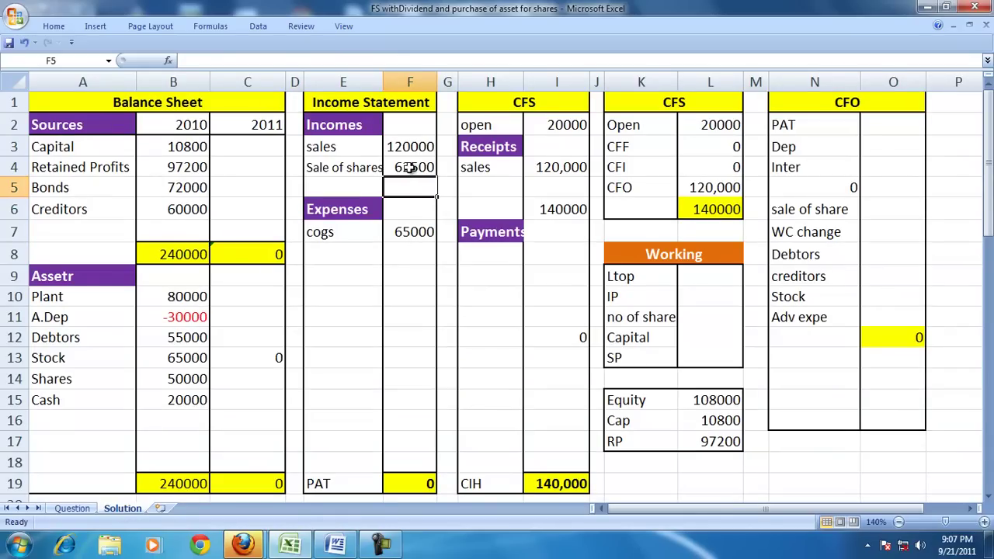
Step: Add a "Shares" row under Receipts in the CFS, linking its amount to the Sale of shares amount in F4
{"action": "left_click", "coordinate": [492, 184]}
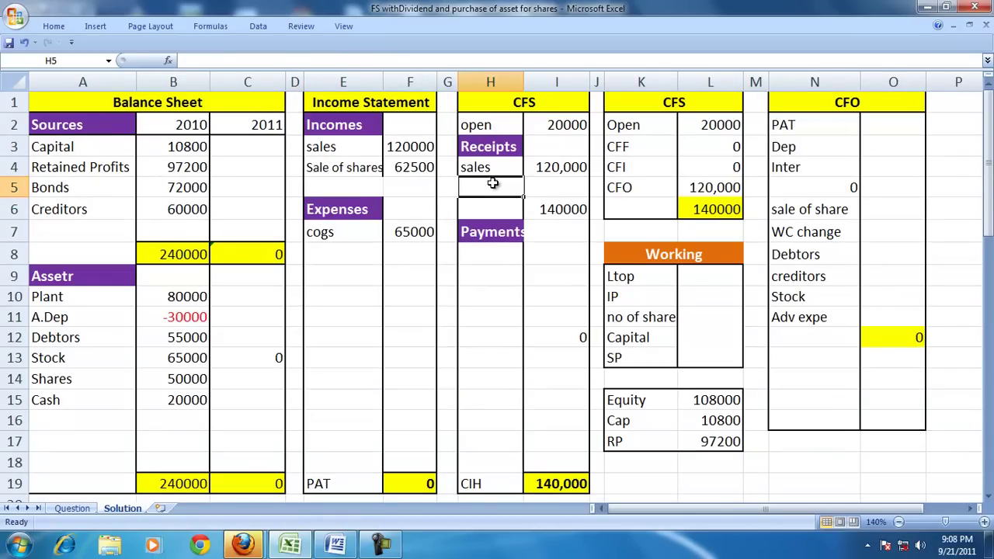
{"action": "type", "text": "S"}
{"action": "key", "text": "BackSpace"}
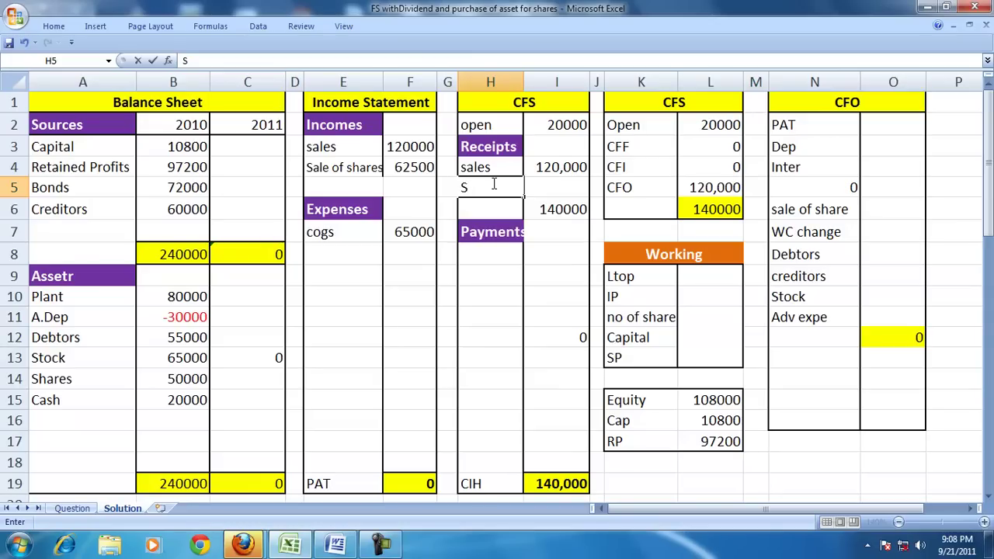
{"action": "type", "text": "hares"}
{"action": "key", "text": "Tab"}
{"action": "type", "text": "="}
{"action": "left_click", "coordinate": [417, 165]}
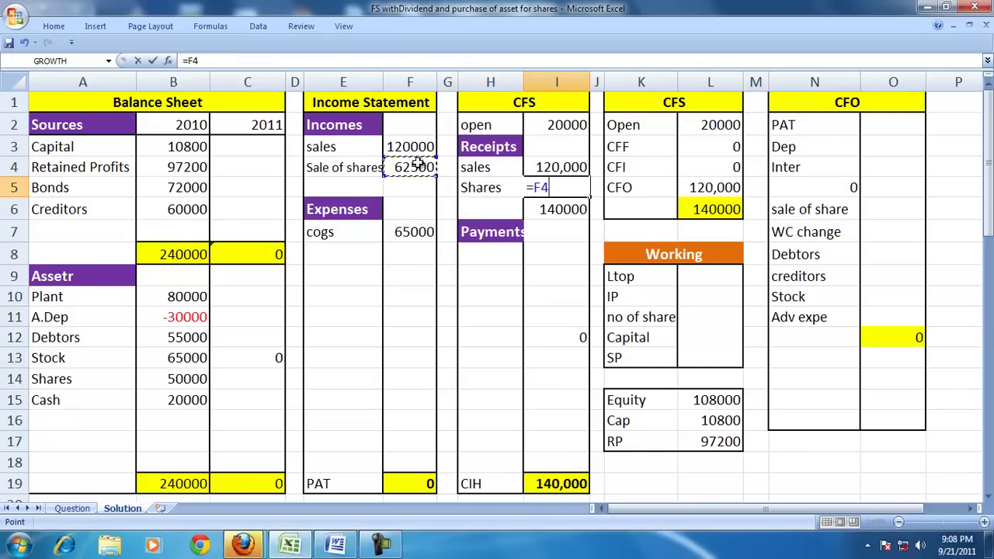
{"action": "key", "text": "Return"}
Step: Add a "Cost of shares" row in E8 under Expenses, linking its amount to the 2010 Shares in B14
{"action": "left_click", "coordinate": [357, 254]}
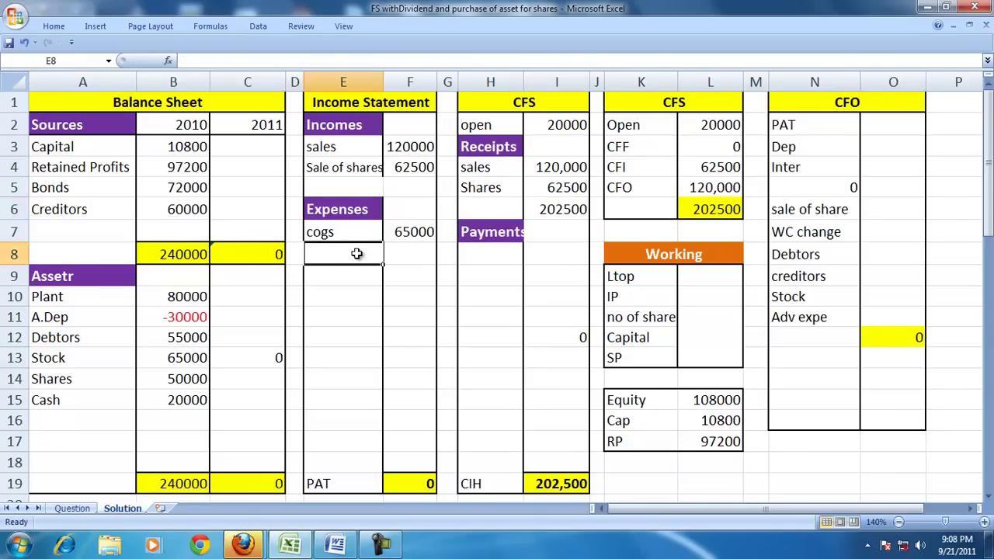
{"action": "type", "text": "Cost of shares"}
{"action": "key", "text": "Tab"}
{"action": "type", "text": "="}
{"action": "left_click", "coordinate": [163, 372]}
{"action": "key", "text": "Return"}
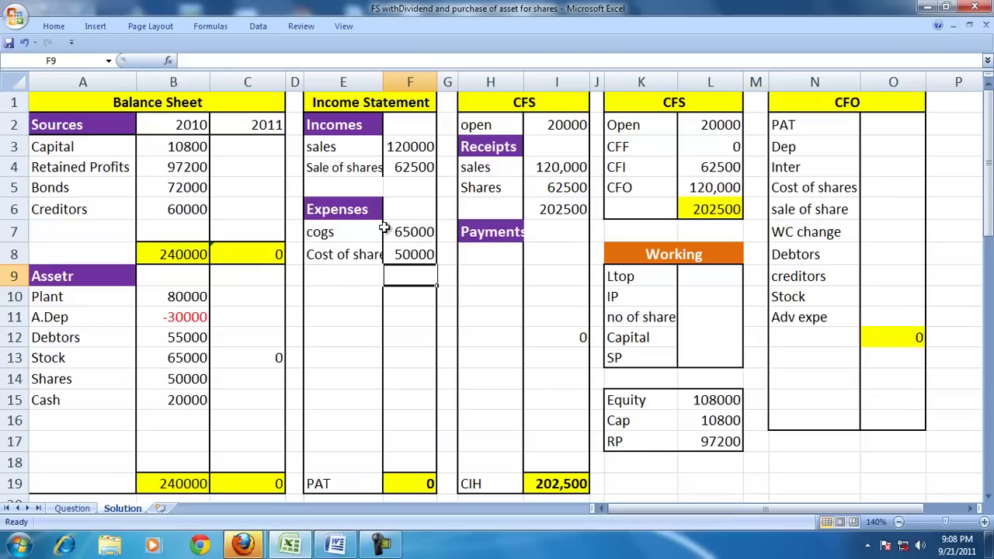
Step: Compare the Sale of shares and Cost of shares rows in the Income Statement and return to the Question sheet
{"action": "left_click_drag", "start_coordinate": [344, 167], "coordinate": [420, 167]}
{"action": "left_click_drag", "start_coordinate": [334, 255], "coordinate": [395, 256]}
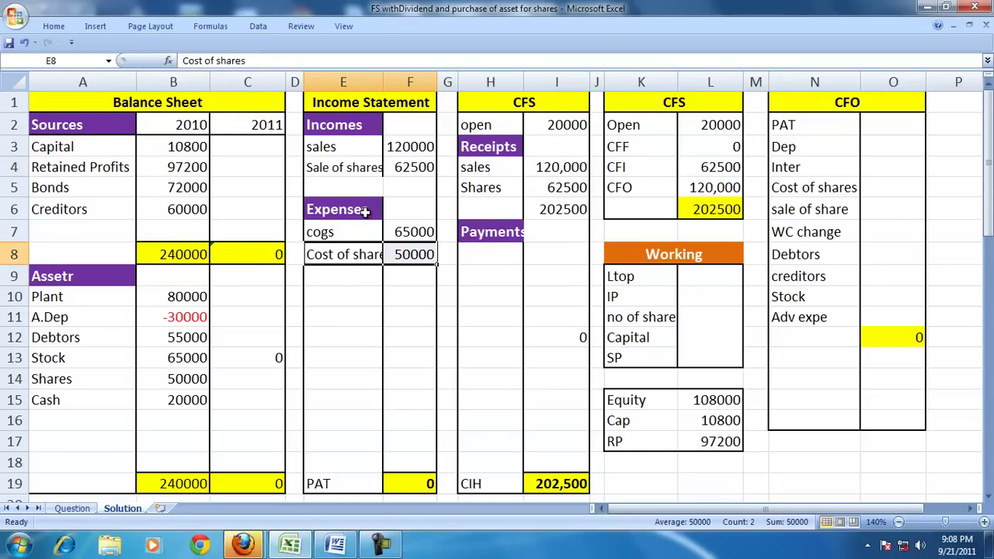
{"action": "left_click_drag", "start_coordinate": [333, 167], "coordinate": [396, 171]}
{"action": "left_click_drag", "start_coordinate": [338, 256], "coordinate": [405, 256]}
{"action": "left_click_drag", "start_coordinate": [346, 167], "coordinate": [399, 168]}
{"action": "left_click_drag", "start_coordinate": [355, 251], "coordinate": [407, 248]}
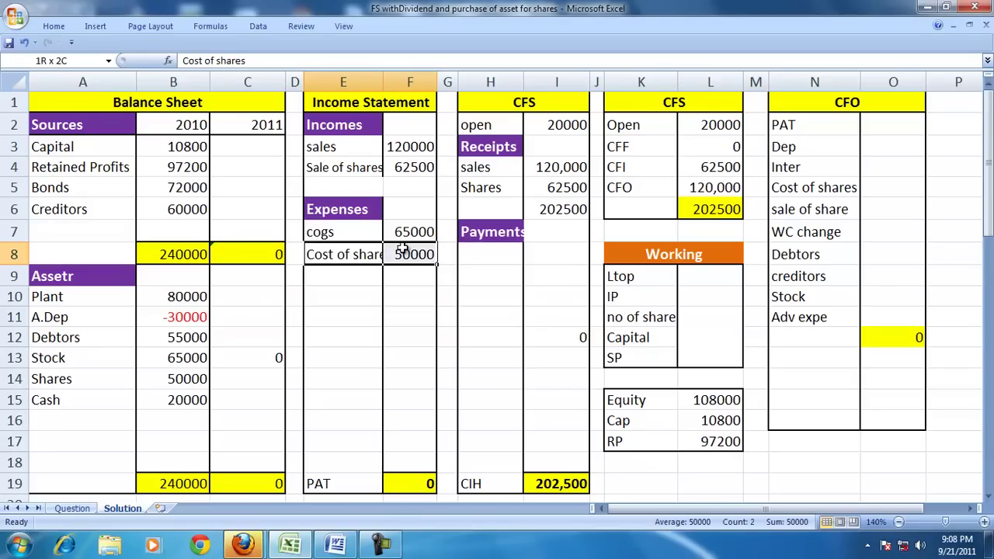
{"action": "left_click", "coordinate": [318, 169]}
{"action": "left_click", "coordinate": [395, 166]}
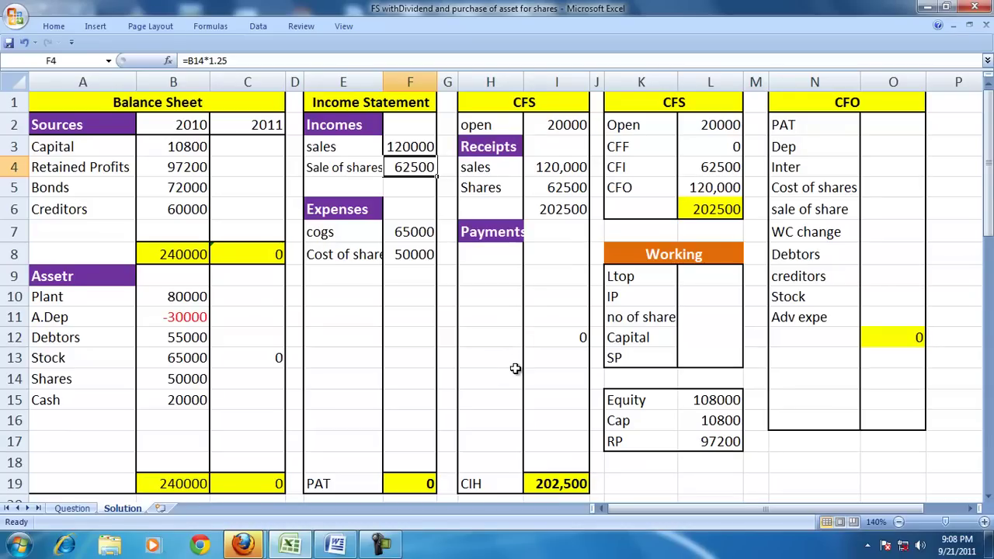
{"action": "left_click", "coordinate": [81, 511]}
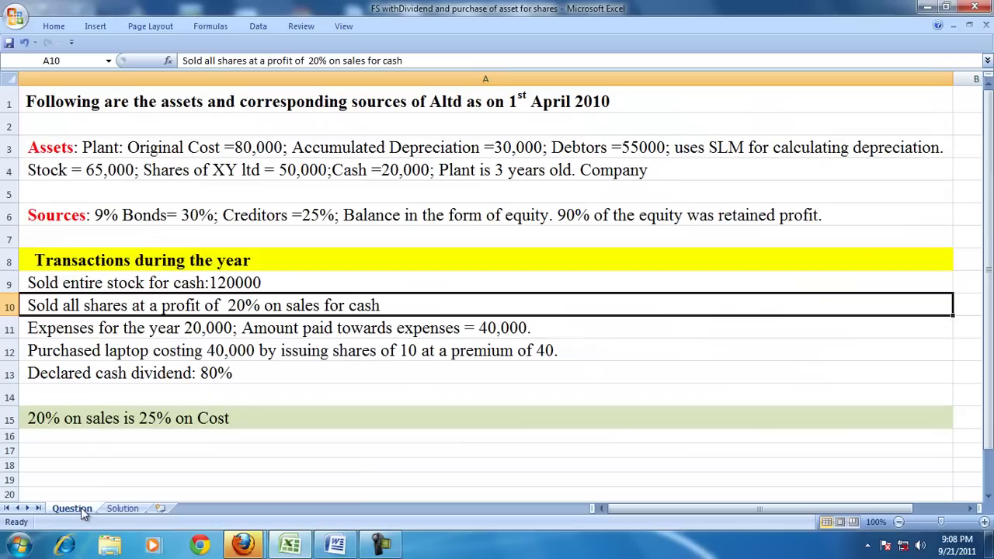
Step: Add an "Expenses" row in E9 of the Income Statement with 20000, taken from the expenses transaction on the Question sheet
{"action": "left_click", "coordinate": [63, 330]}
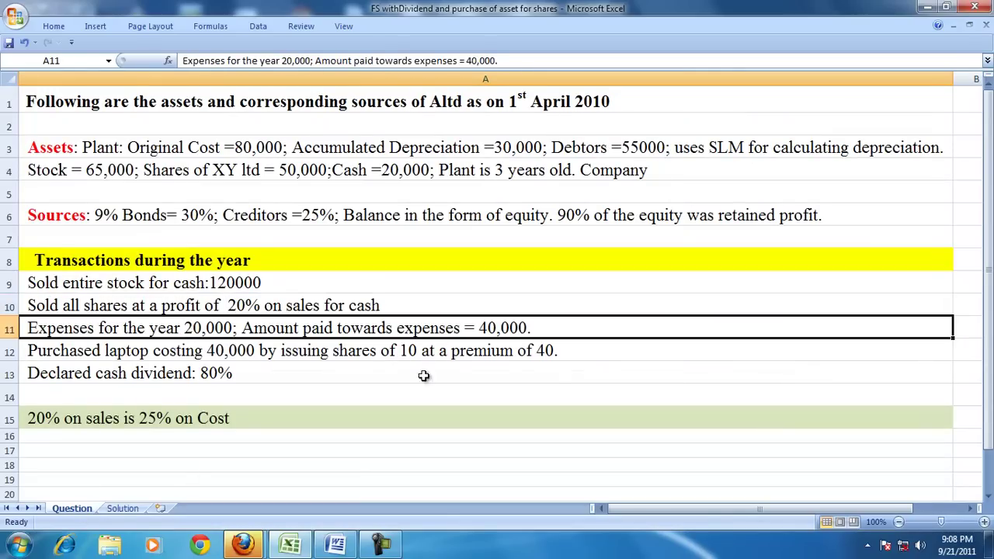
{"action": "left_click", "coordinate": [128, 510]}
{"action": "left_click", "coordinate": [312, 269]}
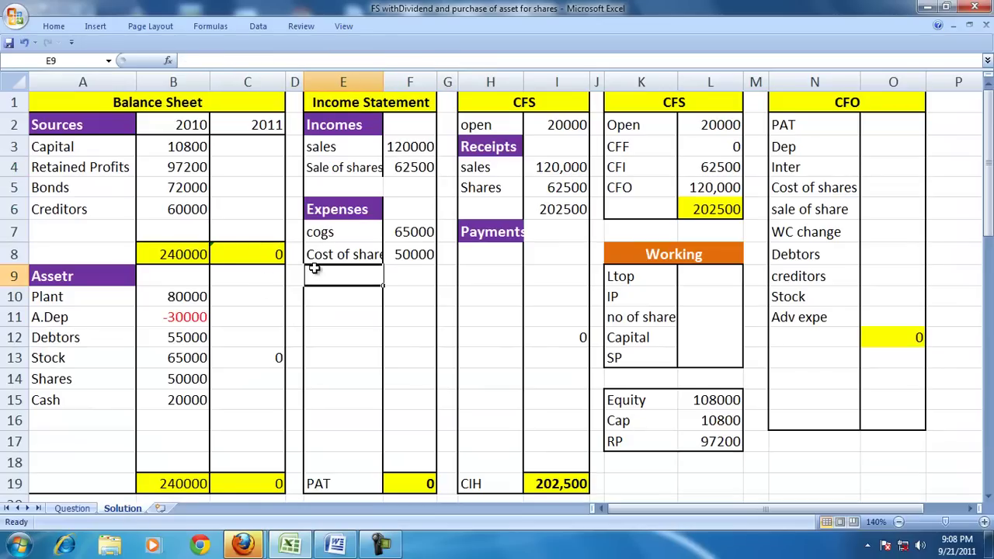
{"action": "type", "text": "Expenses"}
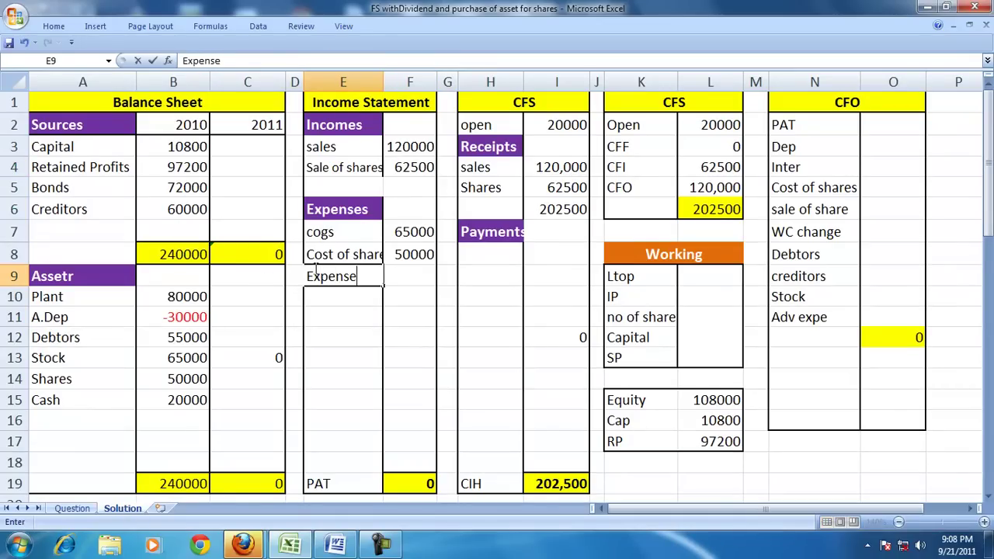
{"action": "key", "text": "Tab"}
{"action": "type", "text": "20000"}
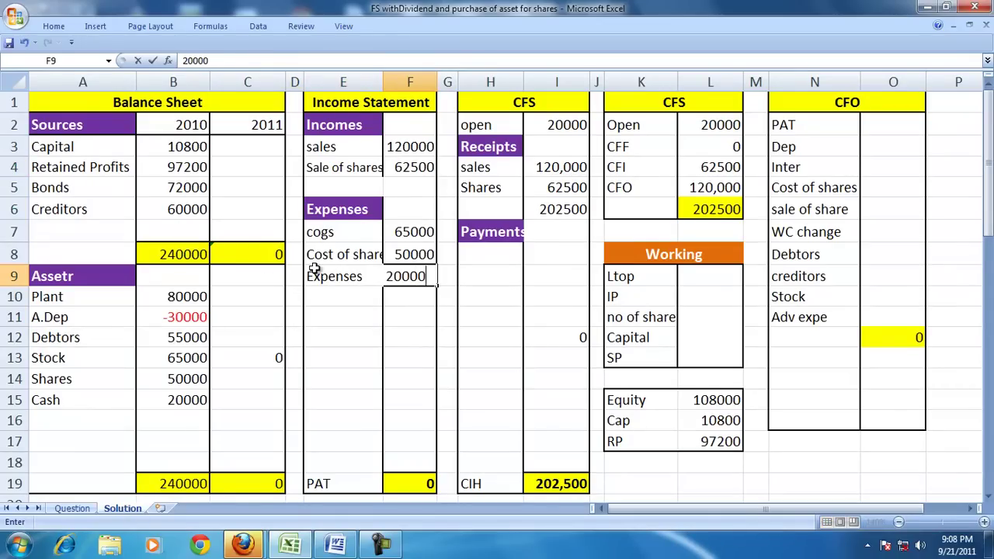
{"action": "key", "text": "Return"}
Step: Add an Expenses row under Payments in the CFS, linking its label to E9 and entering the amount 40000
{"action": "left_click", "coordinate": [492, 249]}
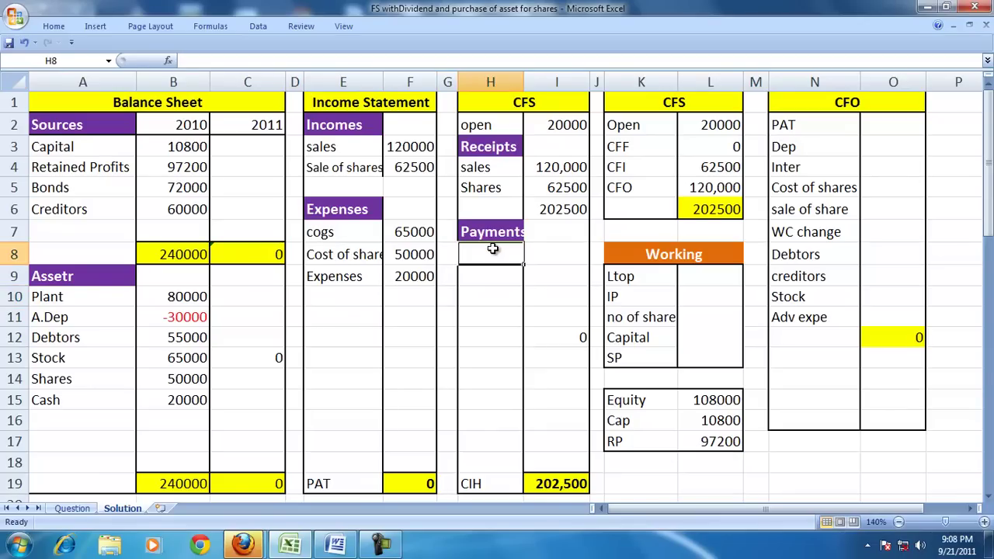
{"action": "type", "text": "Ex"}
{"action": "type", "text": "="}
{"action": "left_click", "coordinate": [354, 278]}
{"action": "key", "text": "Return"}
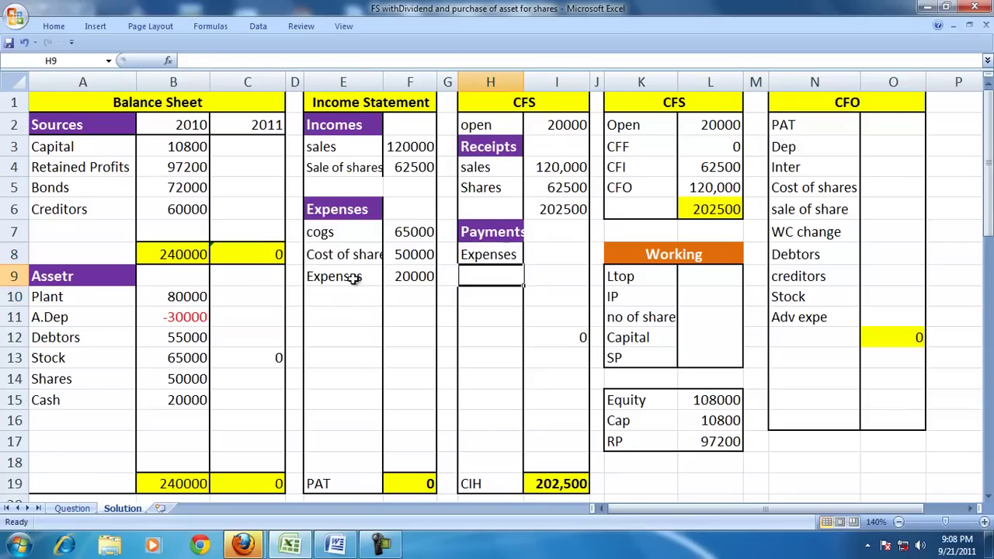
{"action": "left_click", "coordinate": [549, 257]}
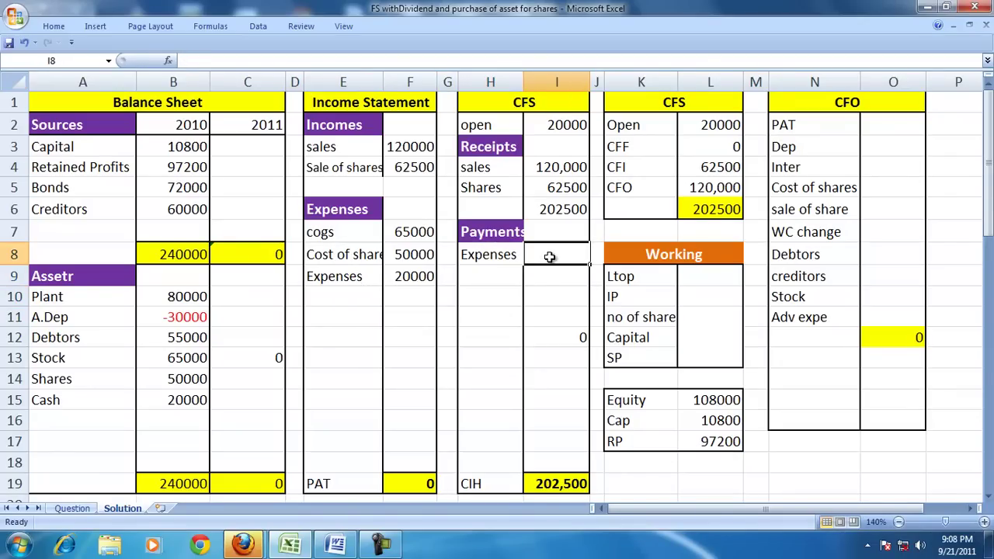
{"action": "type", "text": "40000"}
{"action": "key", "text": "Return"}
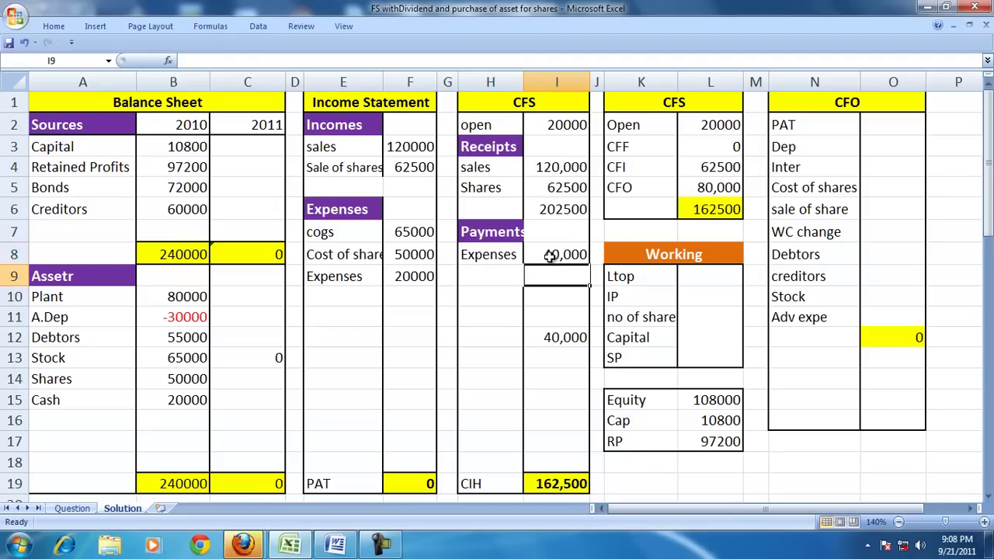
Step: Add an "Advance Exp" asset row in A16 with the 2011 amount as expenses paid minus expenses for the year, =I8-F9
{"action": "left_click", "coordinate": [66, 416]}
{"action": "type", "text": "Advance"}
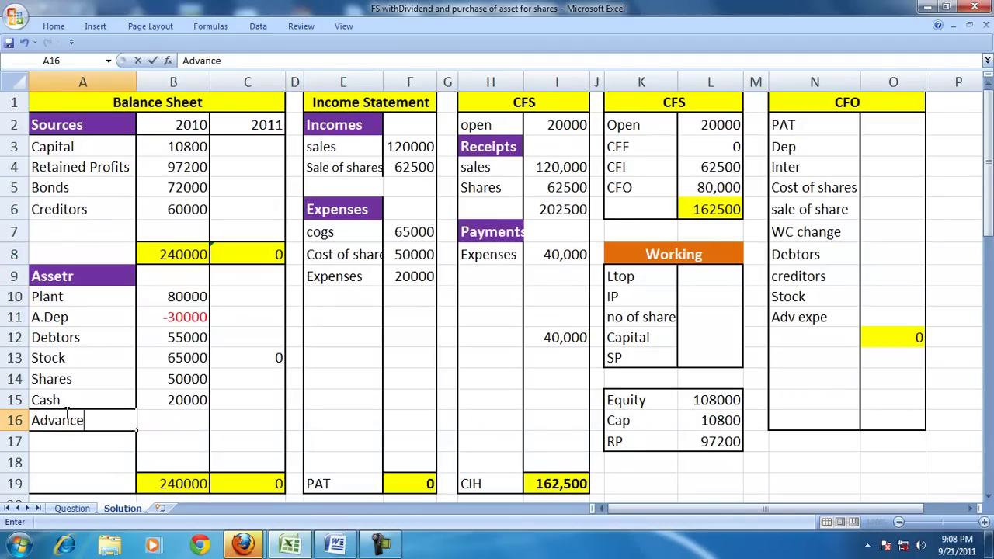
{"action": "type", "text": " Ex"}
{"action": "key", "text": "Tab"}
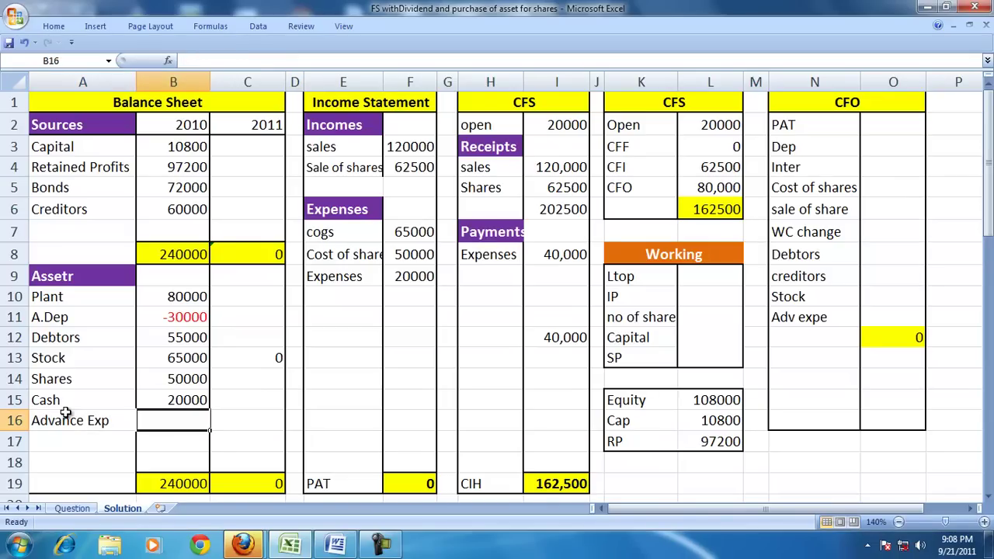
{"action": "key", "text": "Tab"}
{"action": "type", "text": "="}
{"action": "left_click", "coordinate": [561, 252]}
{"action": "type", "text": "-"}
{"action": "left_click", "coordinate": [397, 278]}
{"action": "key", "text": "Return"}
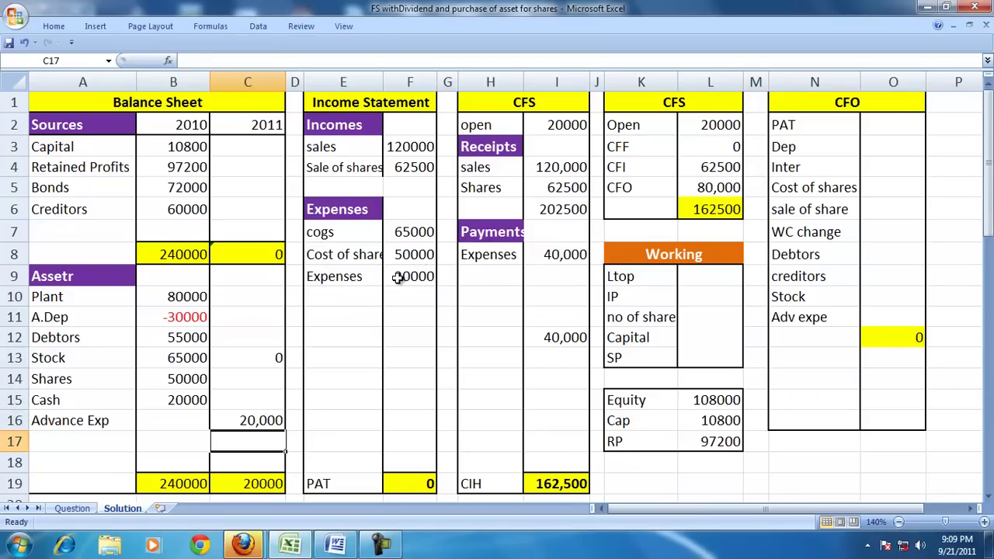
Step: Read the laptop purchase transaction in A12 of the Question sheet and return to the Solution sheet
{"action": "left_click", "coordinate": [73, 507]}
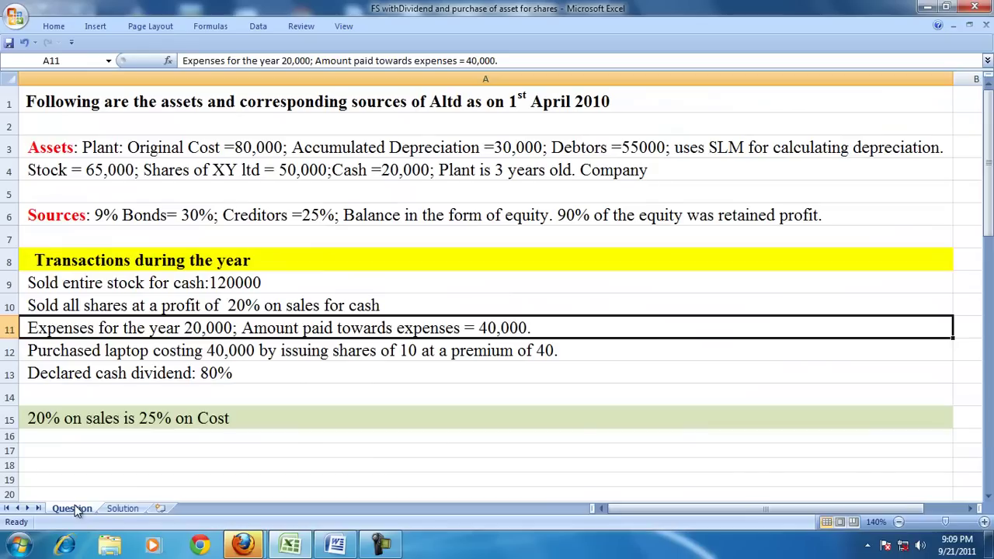
{"action": "left_click", "coordinate": [104, 356]}
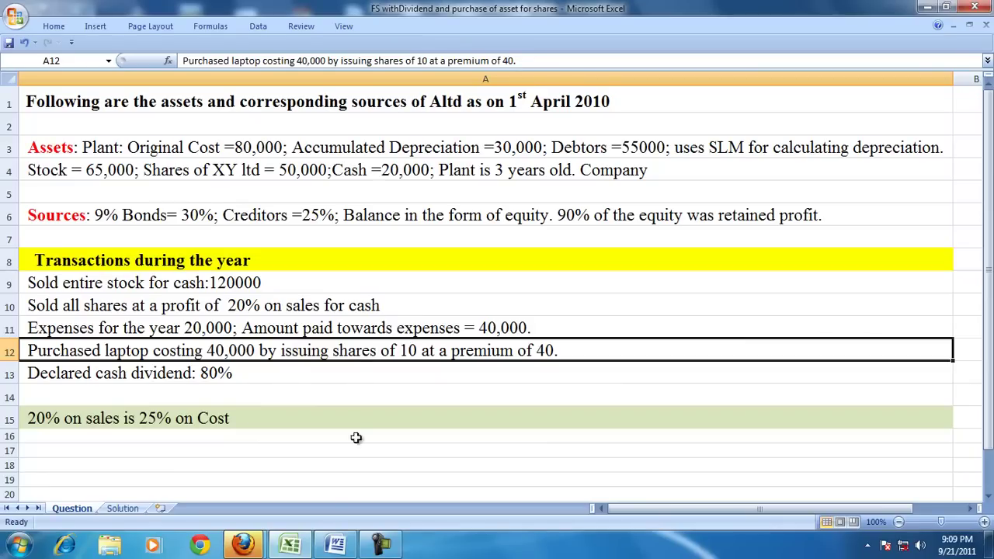
{"action": "left_click", "coordinate": [291, 546]}
{"action": "left_click", "coordinate": [292, 546]}
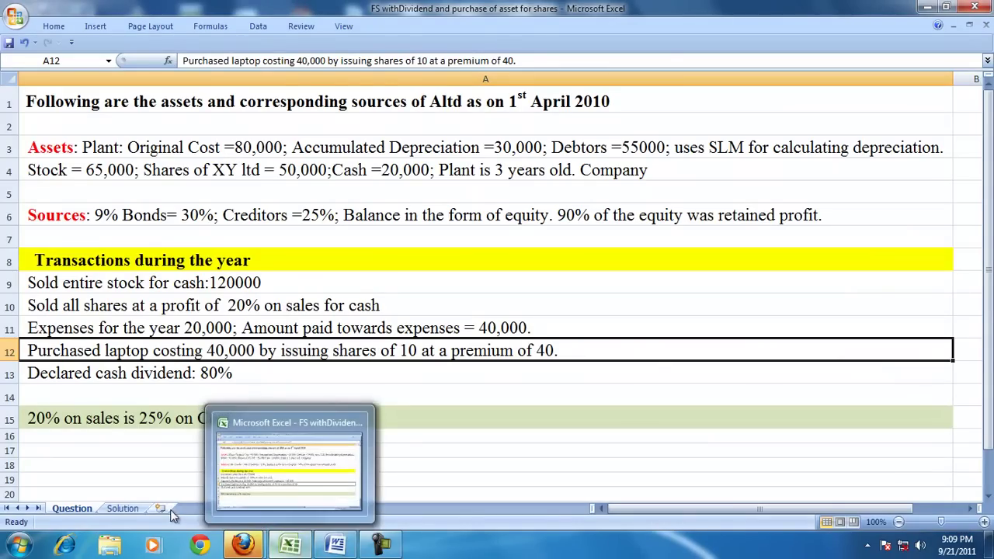
{"action": "left_click", "coordinate": [134, 508]}
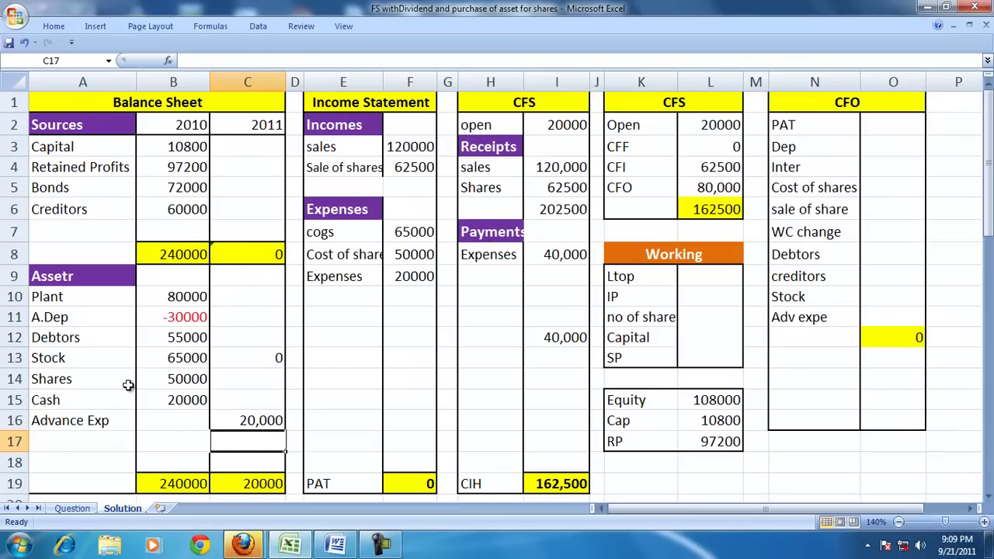
{"action": "left_click", "coordinate": [76, 441]}
{"action": "type", "text": "al"}
{"action": "key", "text": "Escape"}
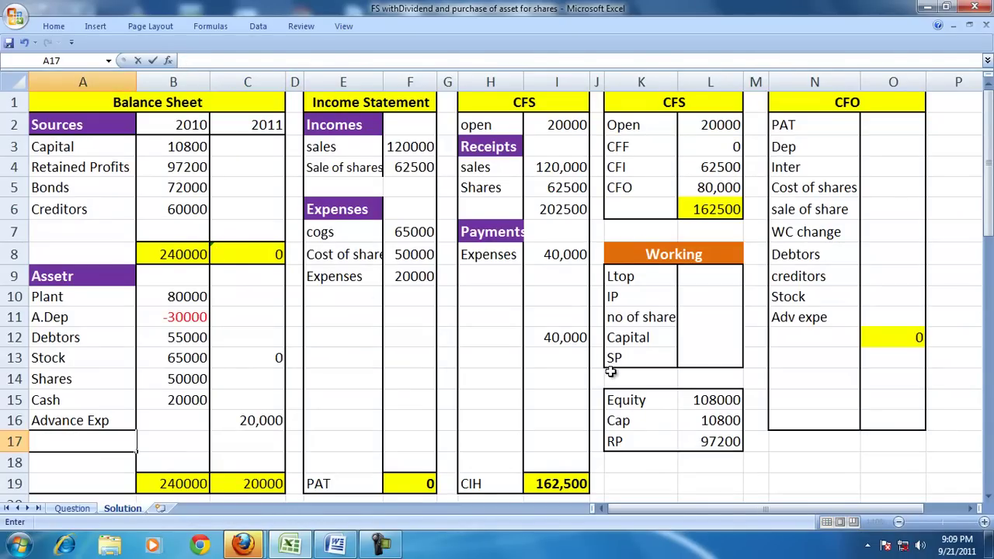
Step: Relabel K9 in the Working table as "Laptop" with the value 40000, and set the IP in L10 to 50
{"action": "left_click", "coordinate": [627, 277]}
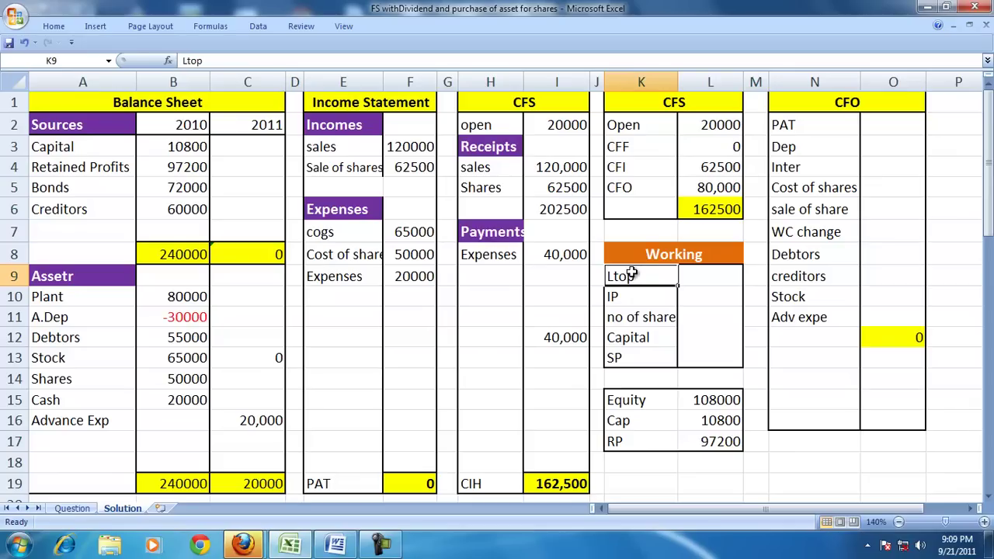
{"action": "type", "text": "Laptop"}
{"action": "key", "text": "Tab"}
{"action": "type", "text": "40000"}
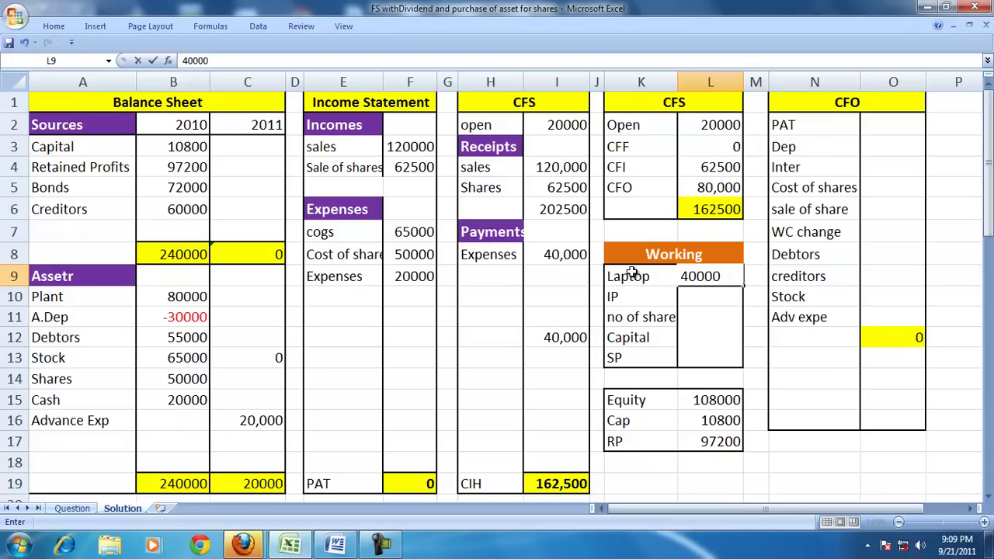
{"action": "key", "text": "Return"}
{"action": "type", "text": "="}
{"action": "key", "text": "Return"}
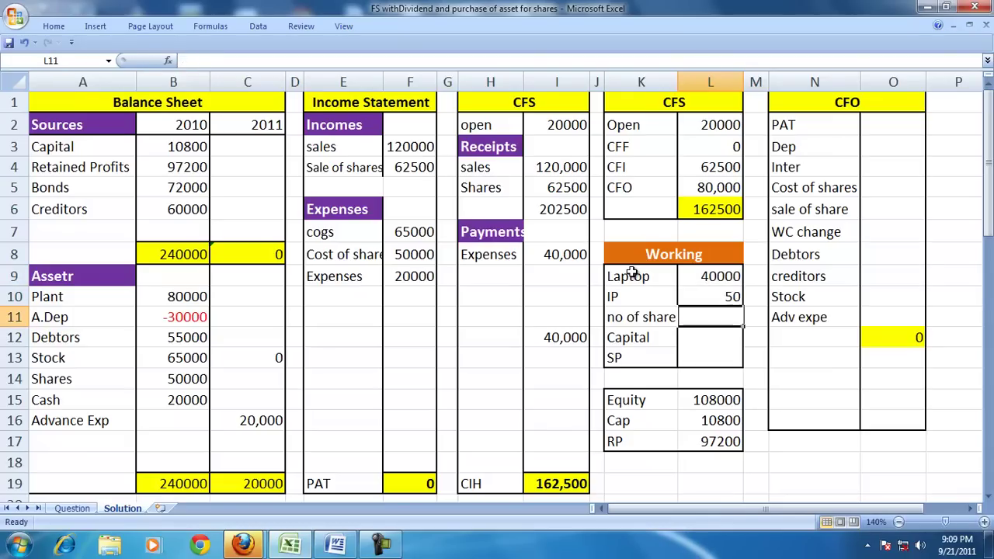
Step: Calculate the number of shares in L11 as the laptop cost divided by the issue price, =L9/L10
{"action": "type", "text": "="}
{"action": "key", "text": "Up"}
{"action": "key", "text": "Up"}
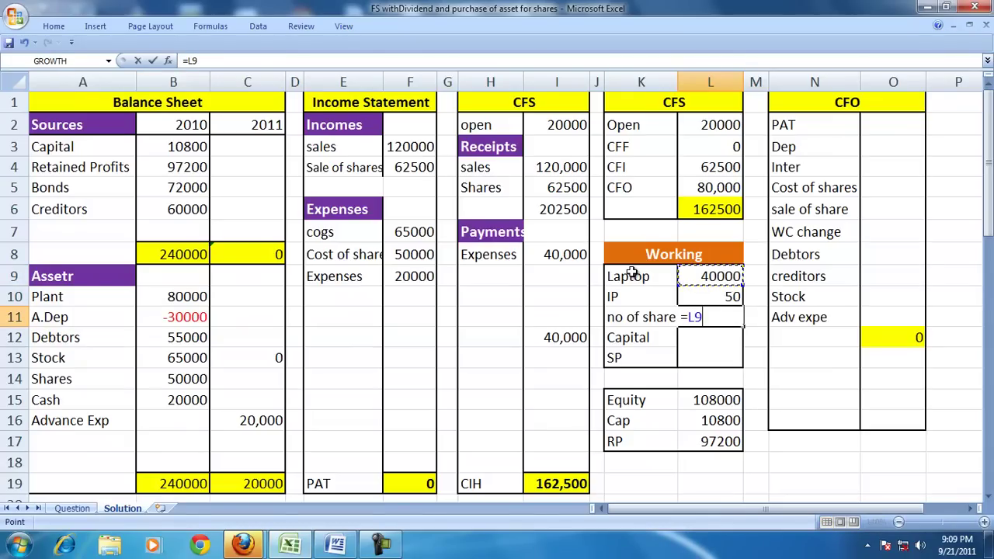
{"action": "type", "text": "/"}
{"action": "key", "text": "Up"}
{"action": "key", "text": "Return"}
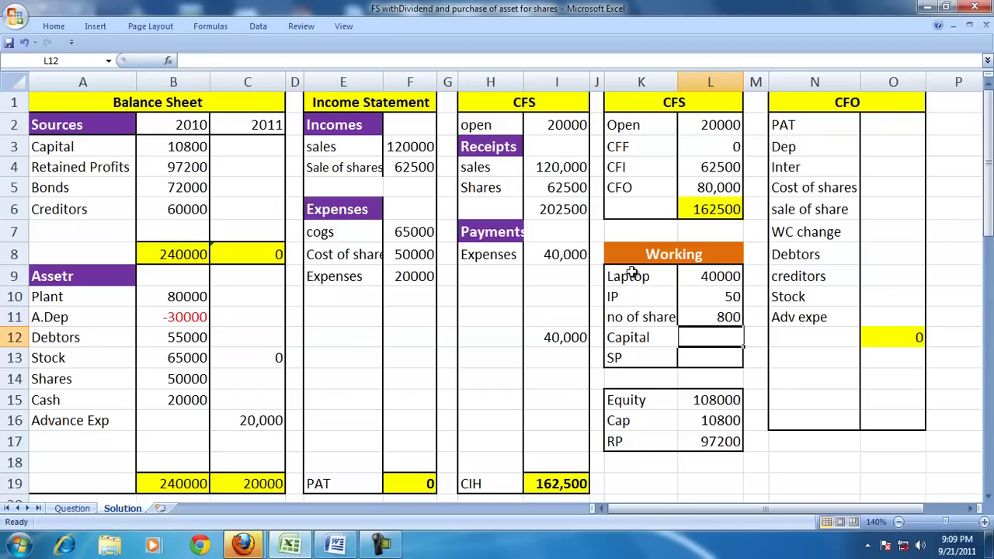
Step: Calculate the Capital in L12 as the number of shares in L11 multiplied by the face value of 10
{"action": "left_click", "coordinate": [723, 318]}
{"action": "left_click", "coordinate": [713, 339]}
{"action": "type", "text": "="}
{"action": "key", "text": "Up"}
{"action": "type", "text": "*"}
{"action": "key", "text": "Return"}
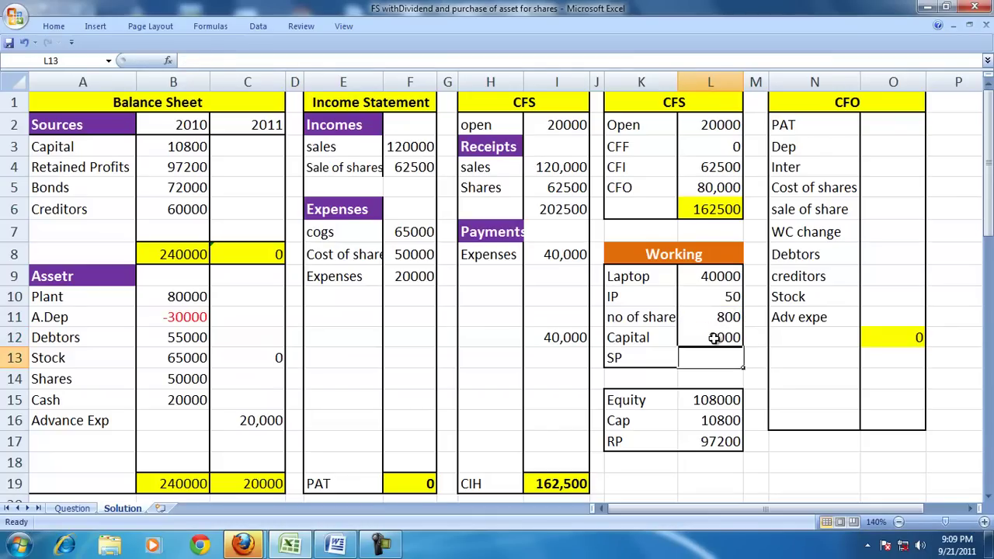
Step: Calculate the SP in L13 as the laptop cost minus the capital, =L9-L12
{"action": "type", "text": "="}
{"action": "key", "text": "Up"}
{"action": "key", "text": "Up"}
{"action": "key", "text": "Up"}
{"action": "key", "text": "Up"}
{"action": "type", "text": "-"}
{"action": "key", "text": "Up"}
{"action": "key", "text": "Return"}
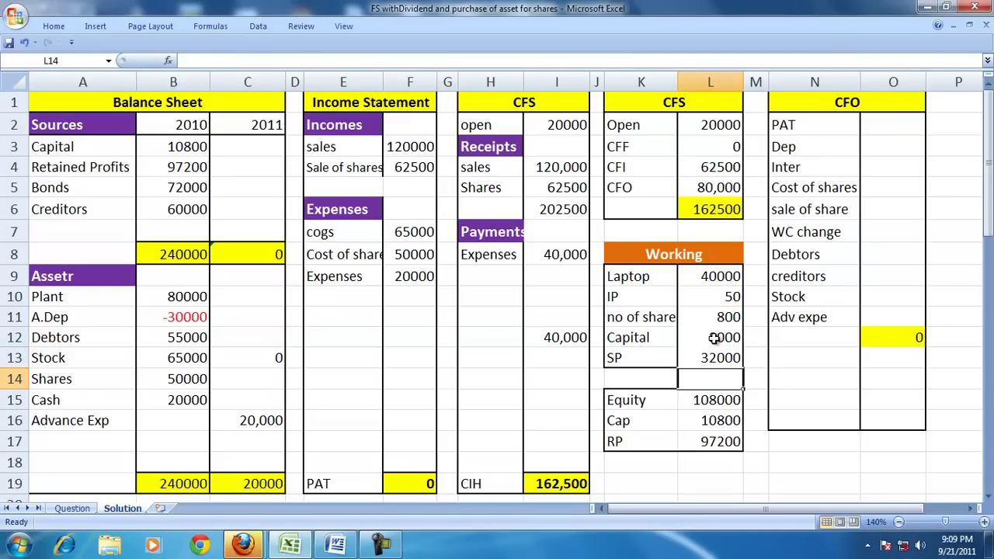
Step: Extend the Capital label in A3 of the balance sheet to "Capital (fv =10)"
{"action": "left_click", "coordinate": [105, 148]}
{"action": "left_click", "coordinate": [233, 59]}
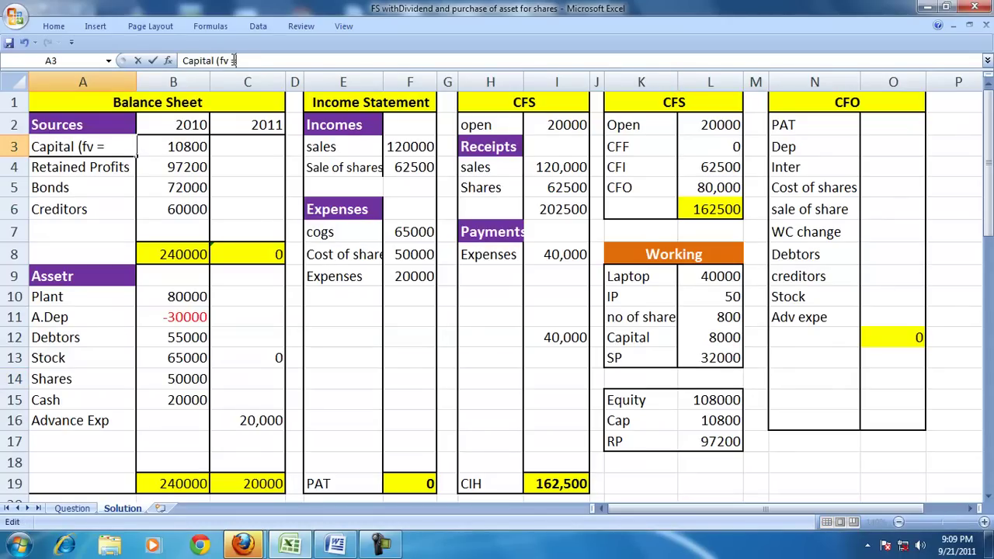
{"action": "type", "text": "(fv =10)"}
{"action": "key", "text": "Return"}
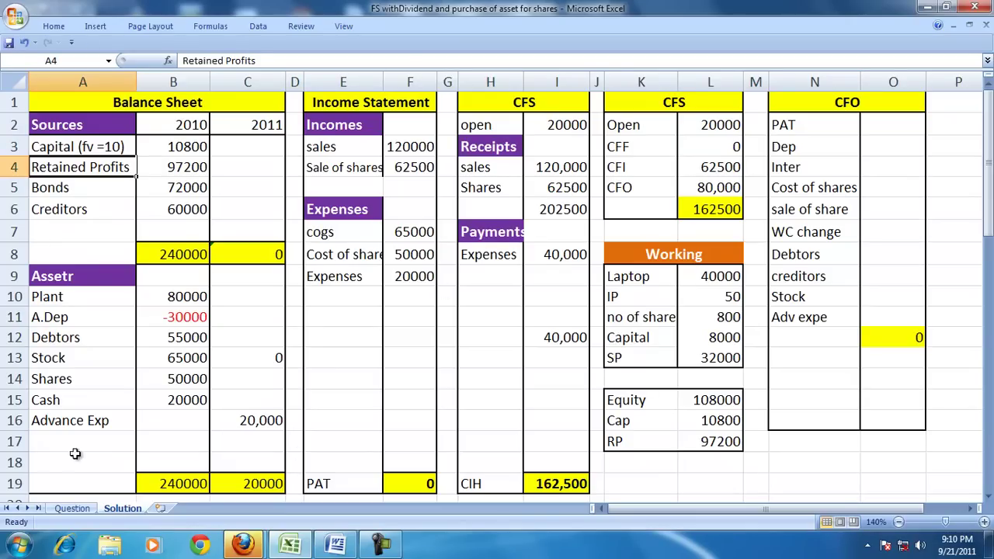
Step: Add a "Laptop" asset row in A17, linking its 2011 amount to the laptop cost in L9
{"action": "left_click", "coordinate": [73, 425]}
{"action": "key", "text": "Down"}
{"action": "type", "text": "Lap"}
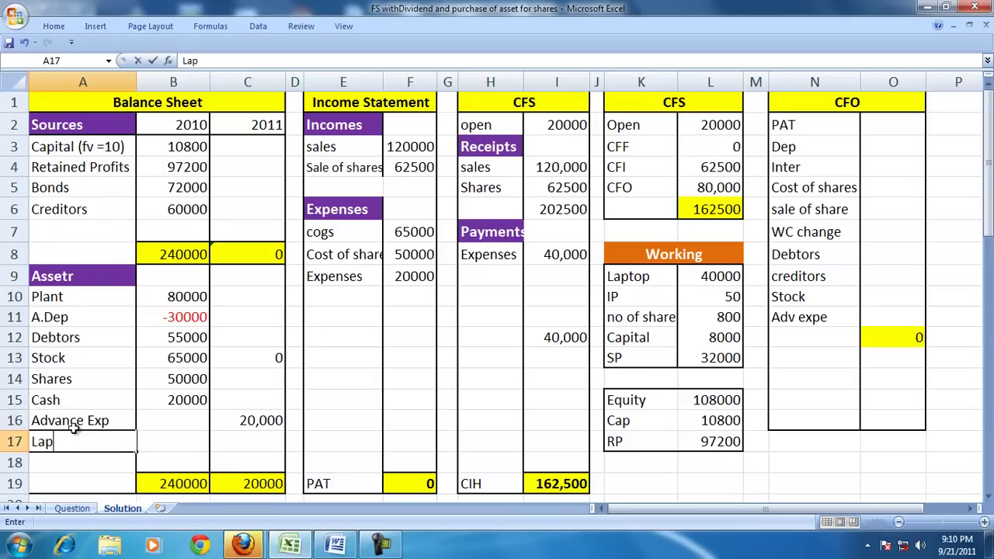
{"action": "type", "text": "top"}
{"action": "key", "text": "Tab"}
{"action": "key", "text": "Tab"}
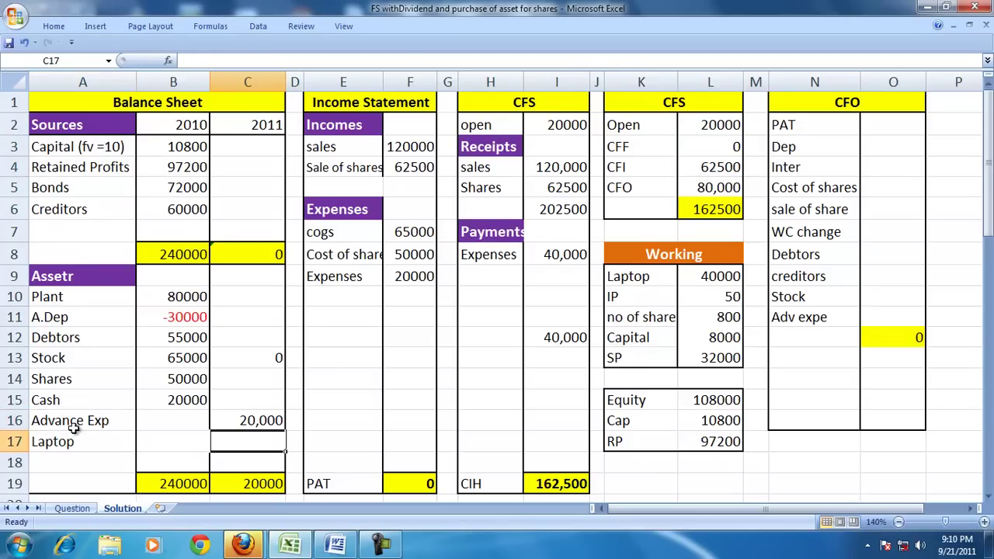
{"action": "type", "text": "="}
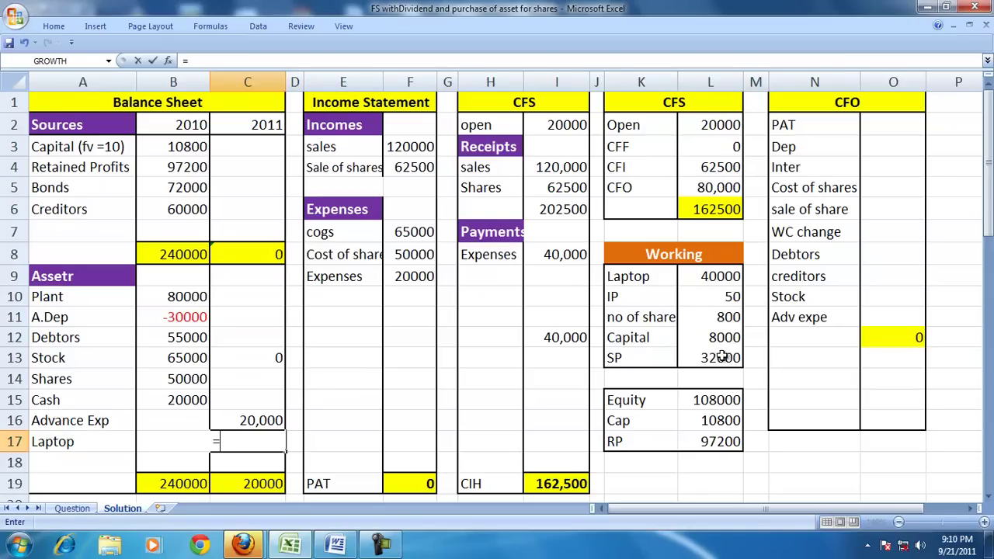
{"action": "left_click", "coordinate": [708, 276]}
{"action": "key", "text": "Return"}
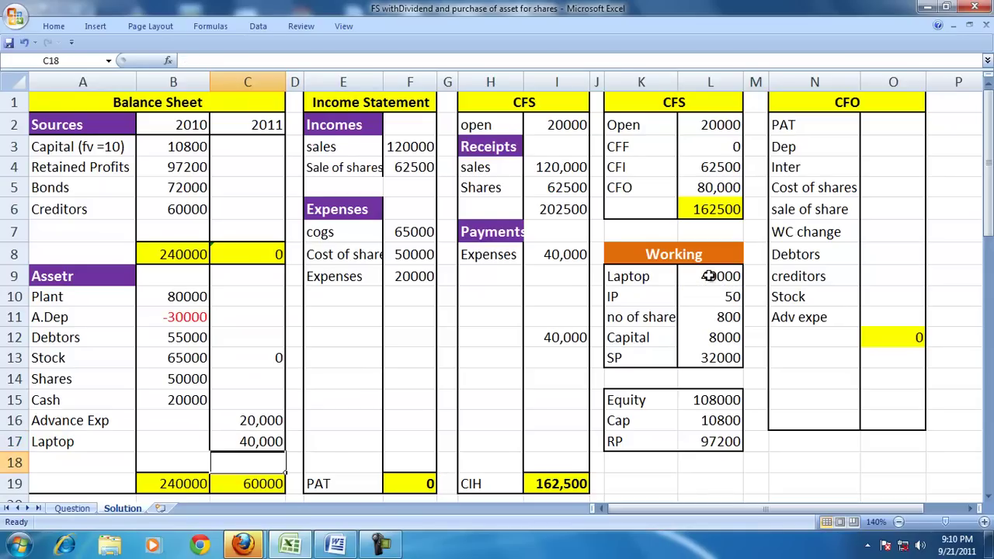
Step: Calculate the 2011 Capital in C3 as the 2010 capital plus the newly issued capital, =B3+L12
{"action": "left_click", "coordinate": [236, 146]}
{"action": "type", "text": "="}
{"action": "left_click", "coordinate": [180, 148]}
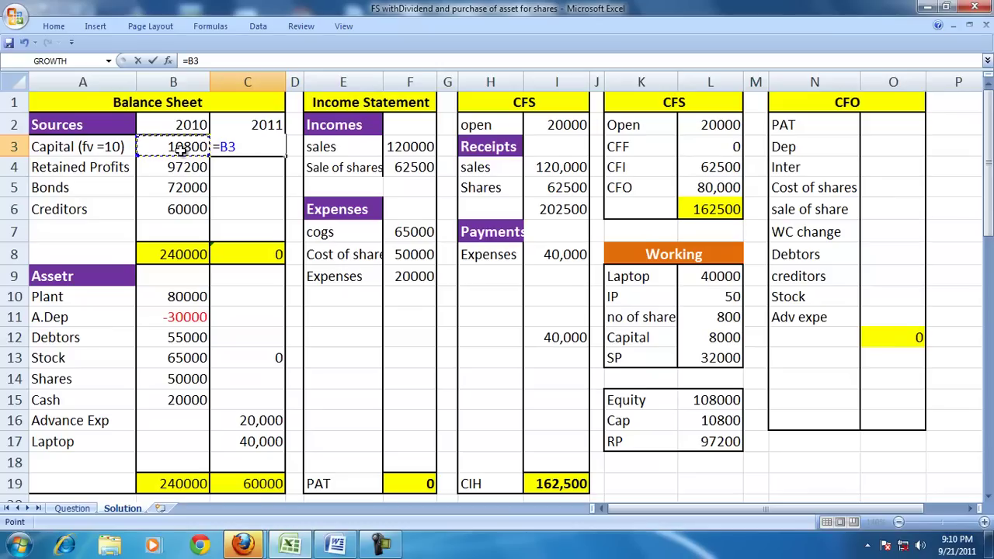
{"action": "type", "text": "+"}
{"action": "left_click", "coordinate": [725, 342]}
{"action": "key", "text": "Return"}
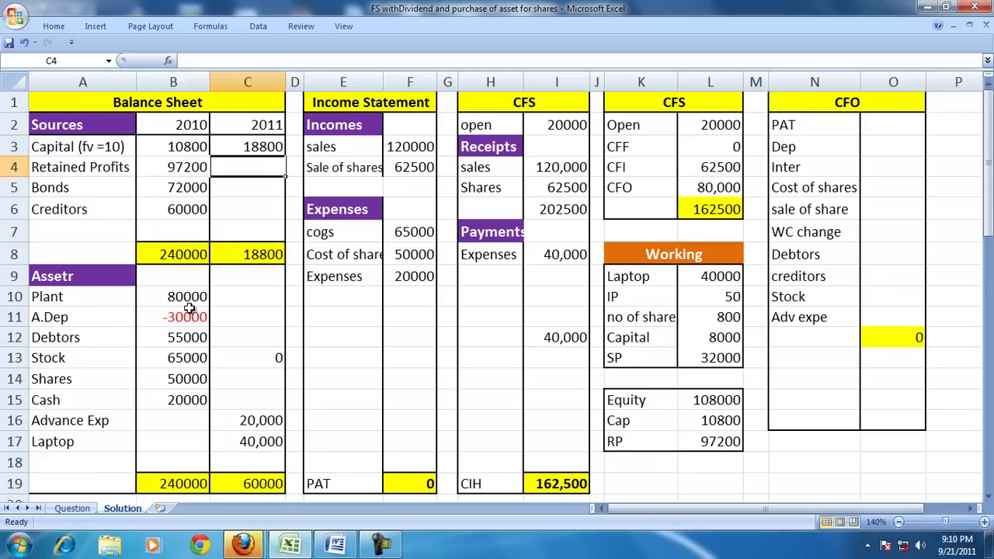
Step: Add a "share Premium" row in A7 under Sources, linking its 2011 amount to the SP in L13
{"action": "left_click", "coordinate": [90, 233]}
{"action": "type", "text": "sharea P"}
{"action": "key", "text": "BackSpace"}
{"action": "key", "text": "BackSpace"}
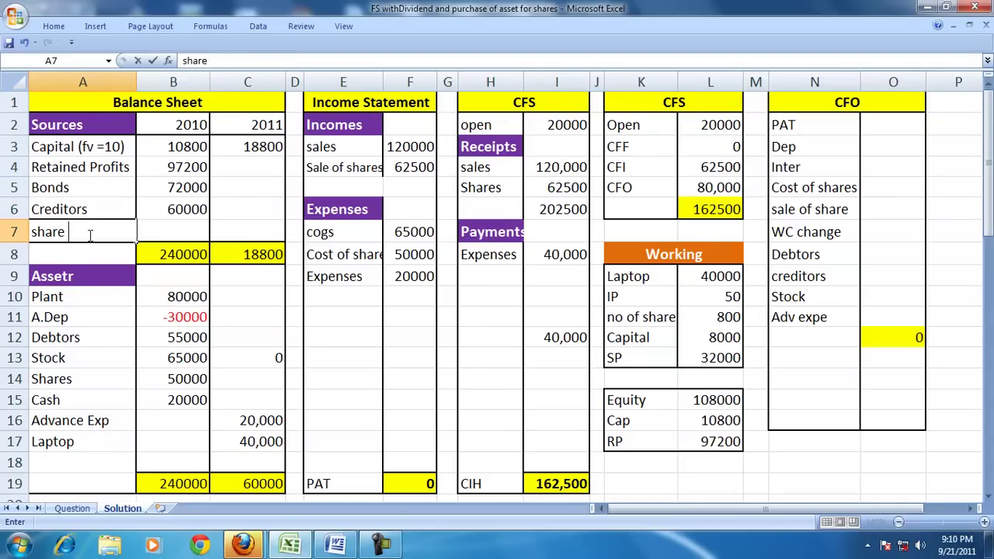
{"action": "type", "text": "remium"}
{"action": "key", "text": "Tab"}
{"action": "key", "text": "Tab"}
{"action": "type", "text": "="}
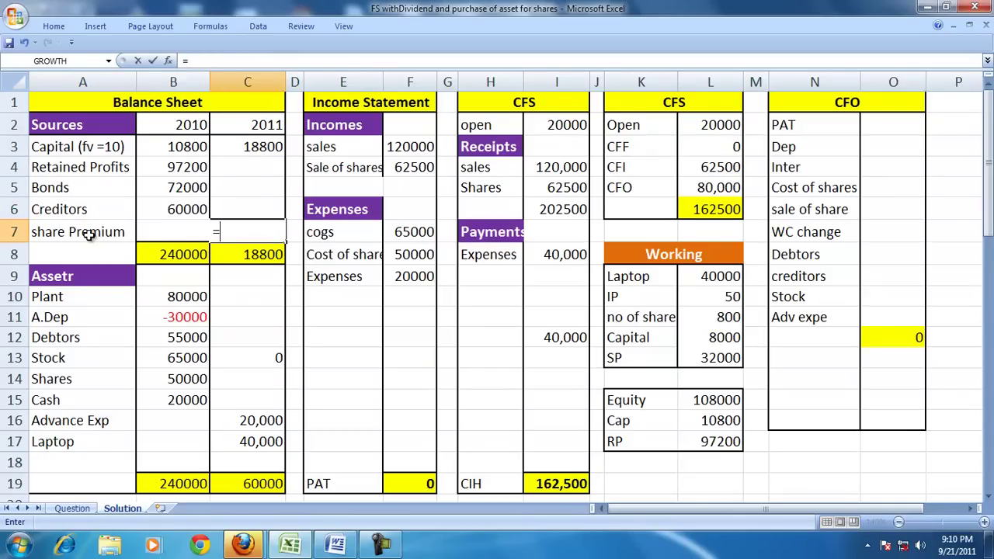
{"action": "left_click", "coordinate": [703, 359]}
{"action": "key", "text": "Return"}
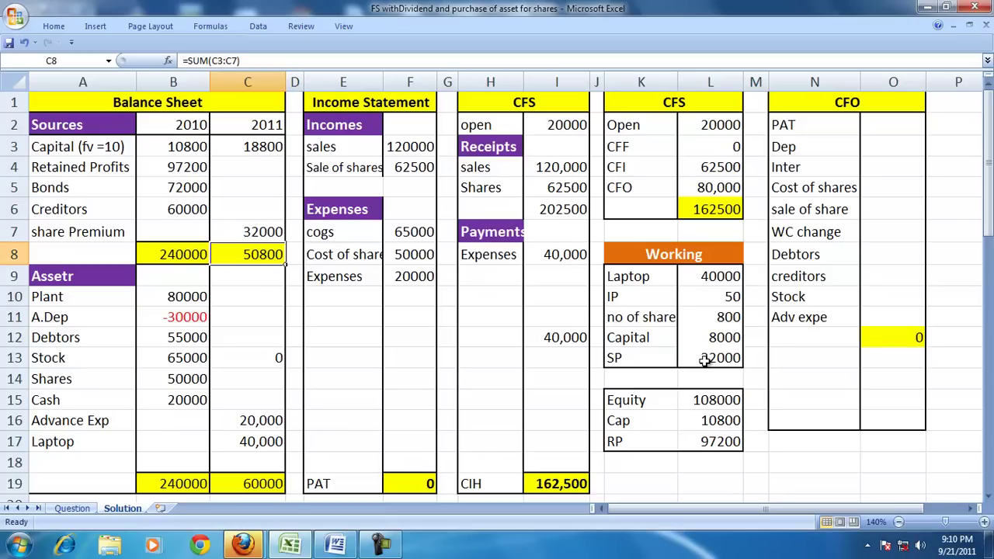
Step: Trace the precedents of the 2011 Laptop, Capital and share Premium amounts in C17, C3 and C7, and clear the trace arrows
{"action": "left_click", "coordinate": [243, 441]}
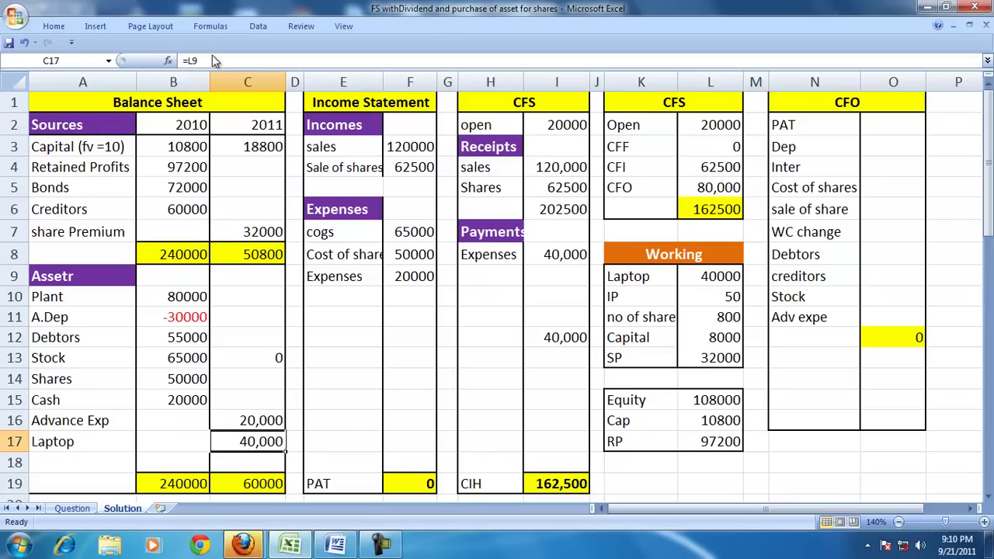
{"action": "left_click", "coordinate": [212, 25]}
{"action": "left_click", "coordinate": [565, 47]}
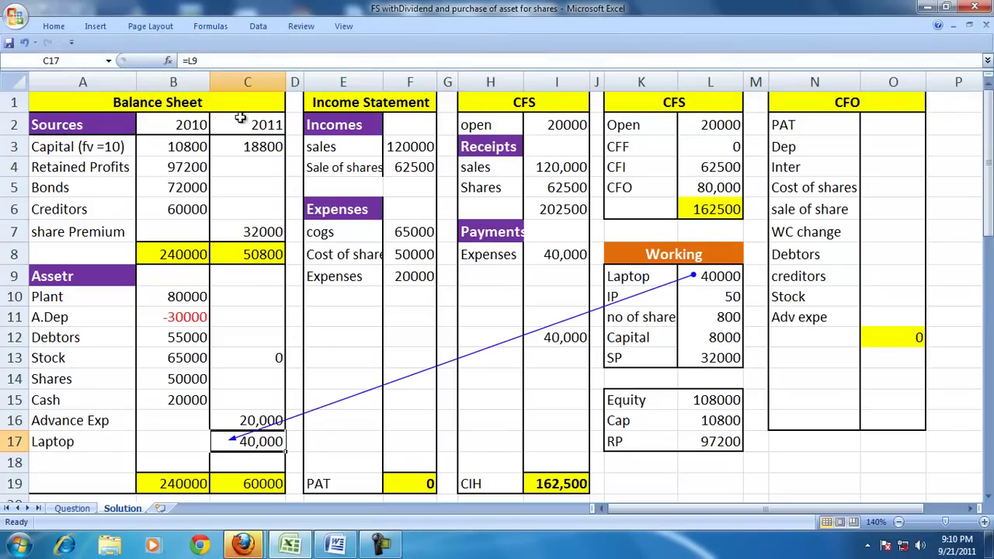
{"action": "left_click", "coordinate": [247, 149]}
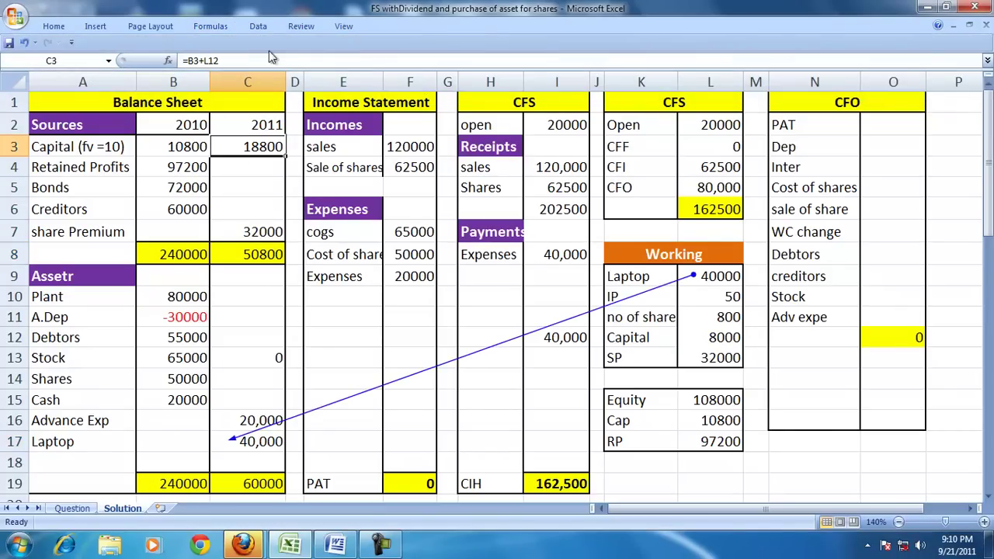
{"action": "left_click", "coordinate": [212, 28]}
{"action": "left_click", "coordinate": [545, 44]}
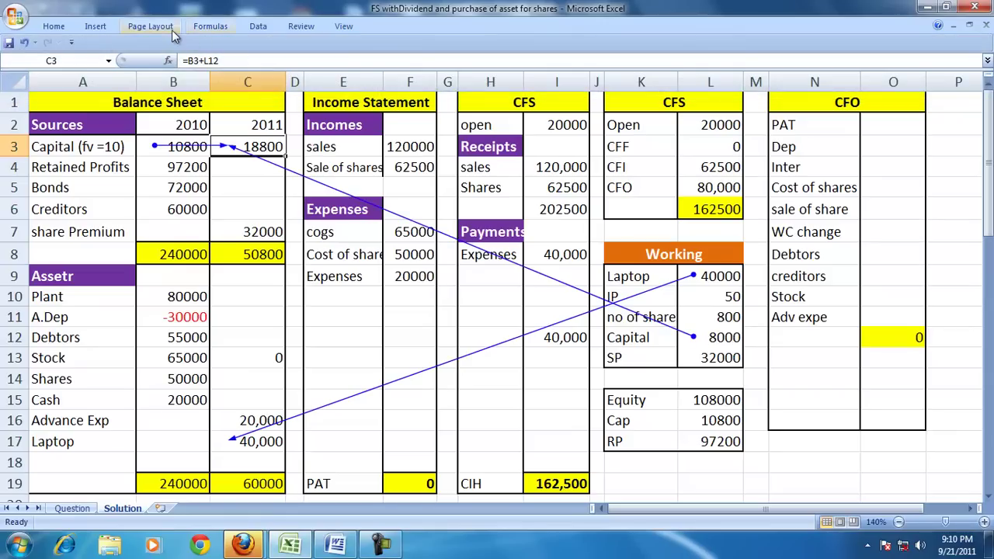
{"action": "left_click", "coordinate": [248, 225]}
{"action": "left_click", "coordinate": [210, 26]}
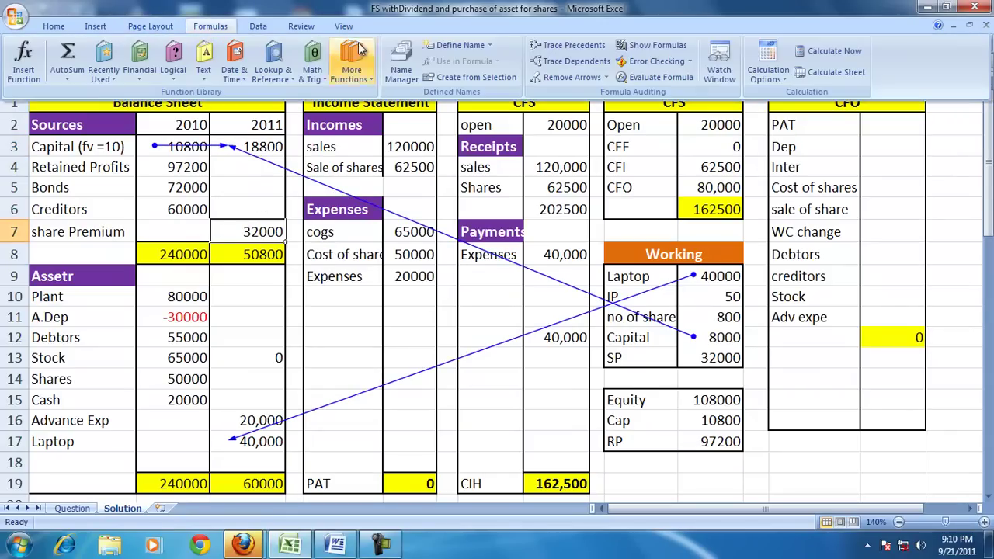
{"action": "left_click", "coordinate": [581, 41]}
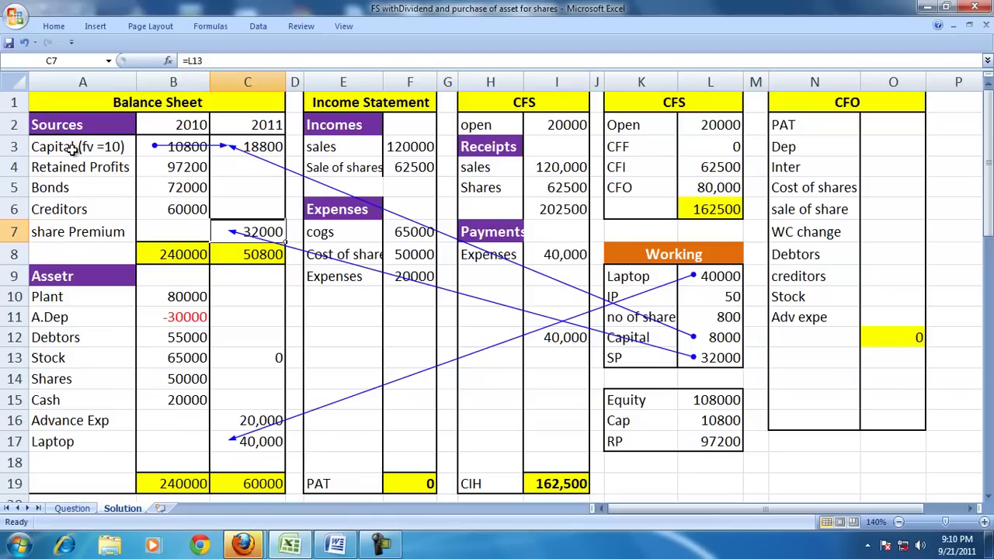
{"action": "left_click", "coordinate": [210, 27]}
{"action": "left_click", "coordinate": [614, 74]}
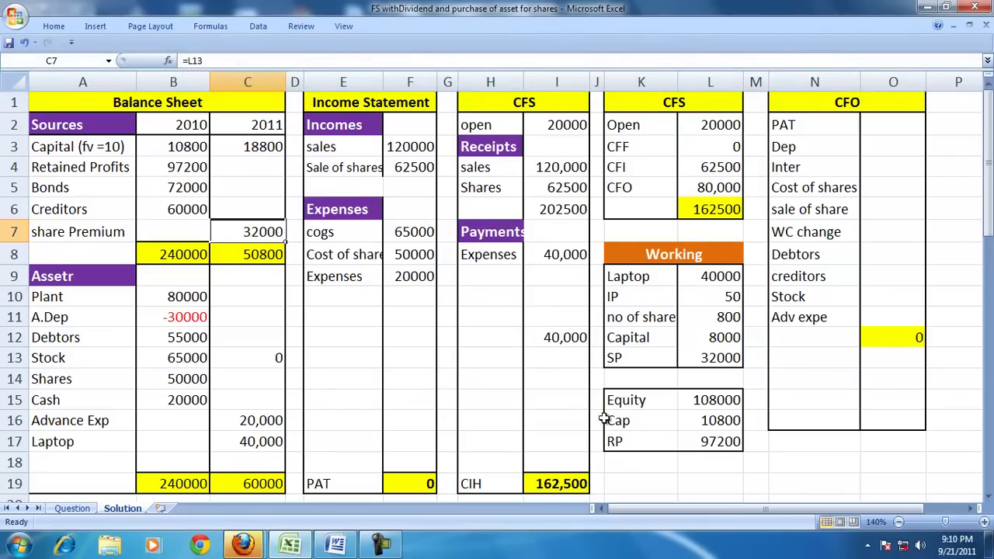
Step: Check the dividend transaction on the Question sheet and add a "Depreciation" expense of 10000 in row 10 of the Solution sheet's income statement
{"action": "left_click", "coordinate": [73, 509]}
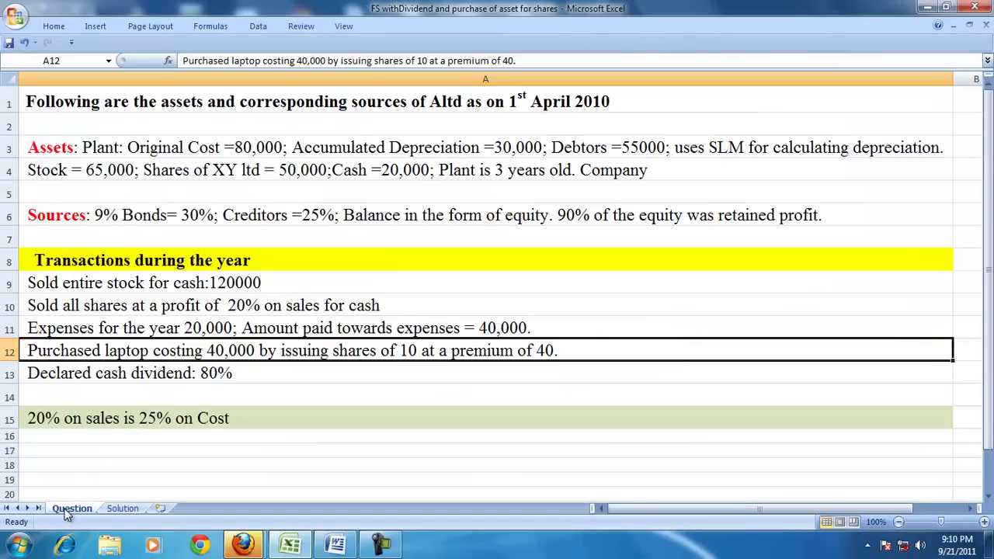
{"action": "left_click", "coordinate": [78, 376]}
{"action": "left_click", "coordinate": [120, 511]}
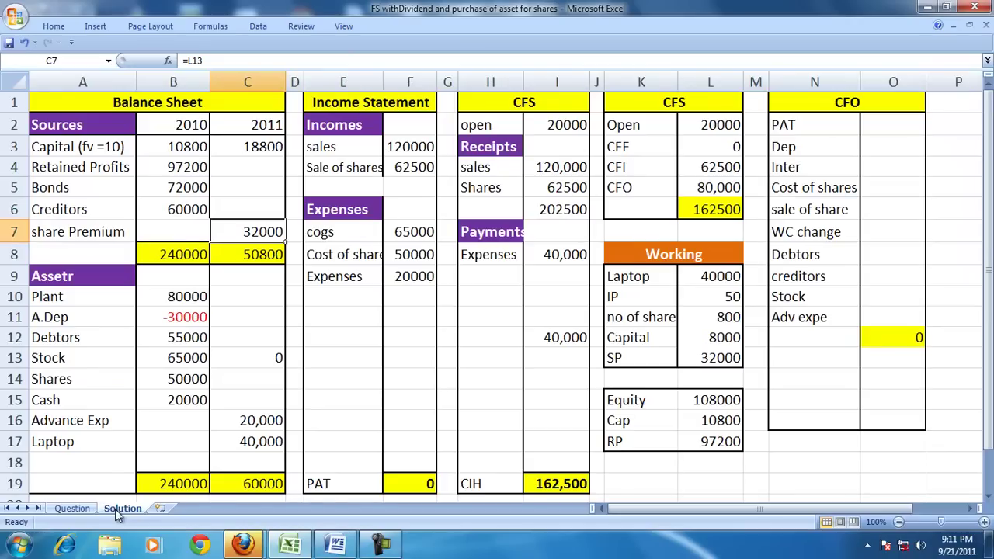
{"action": "left_click_drag", "start_coordinate": [343, 232], "coordinate": [342, 294]}
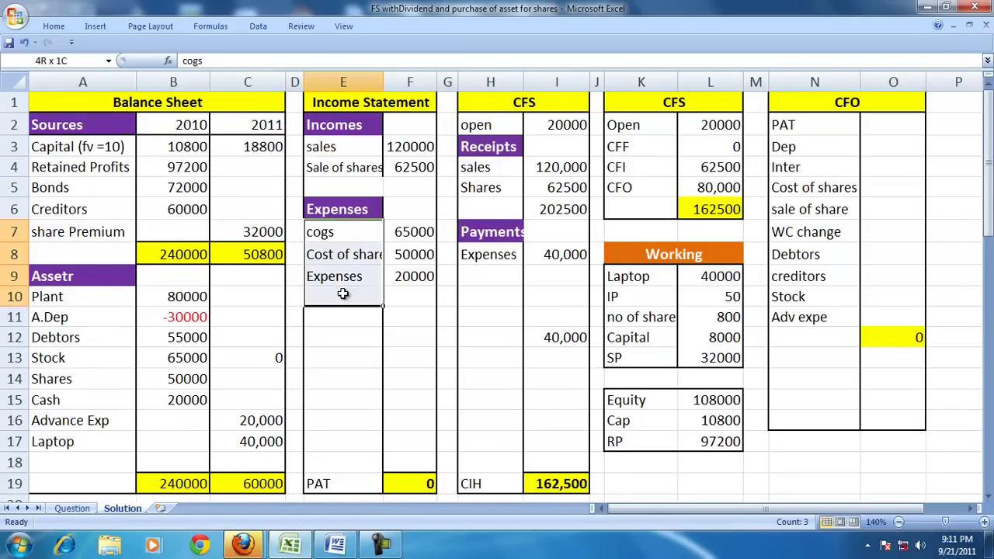
{"action": "left_click", "coordinate": [342, 295]}
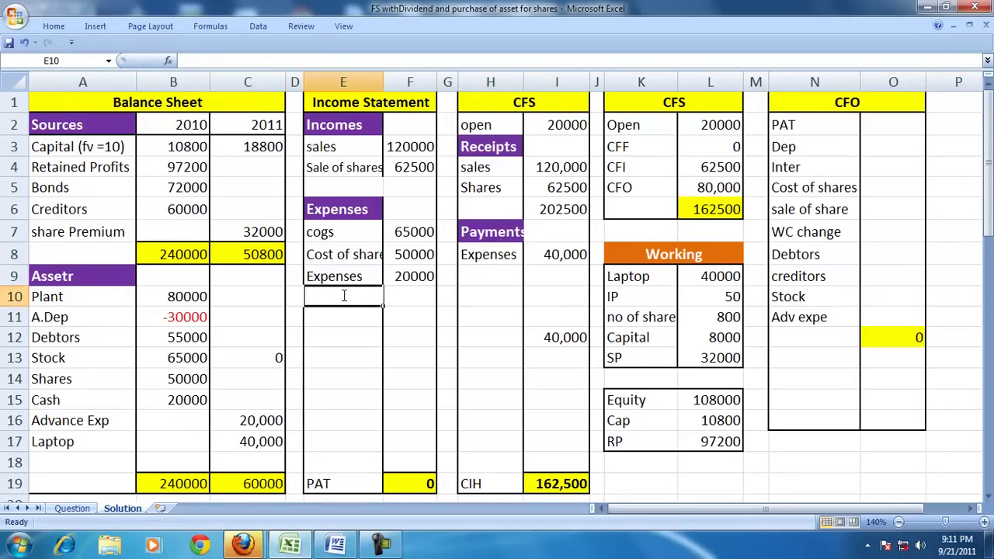
{"action": "type", "text": "Depreciation"}
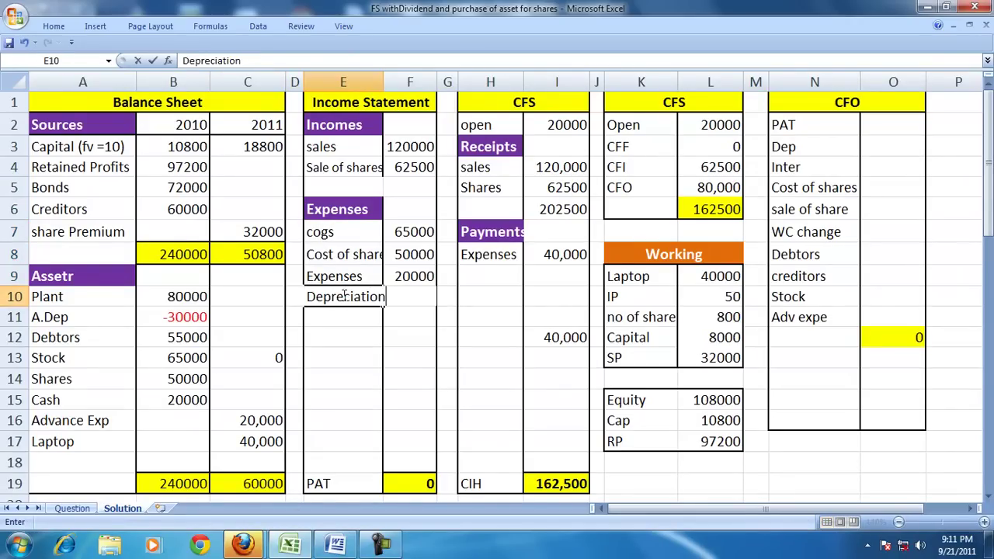
{"action": "key", "text": "Tab"}
{"action": "type", "text": "="}
{"action": "type", "text": "10000"}
{"action": "key", "text": "Return"}
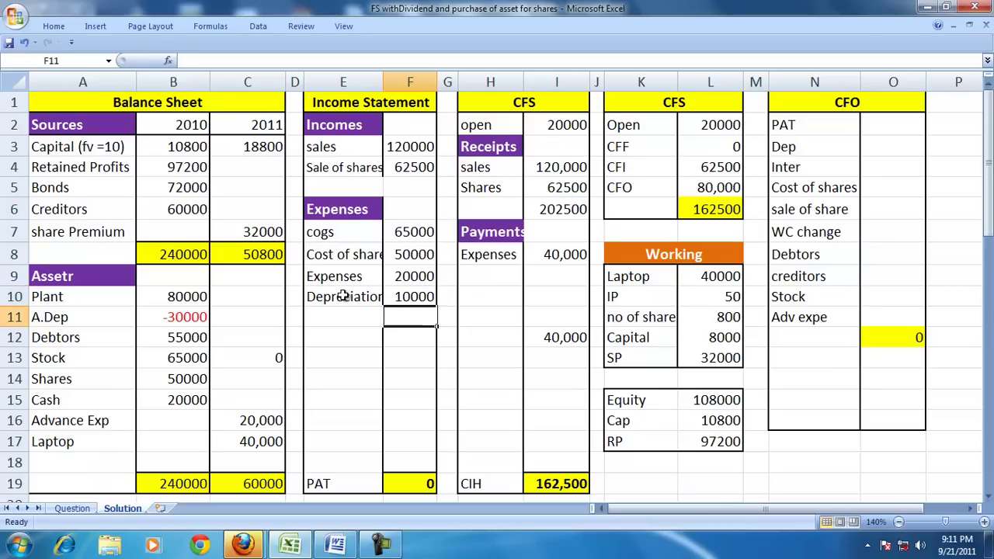
Step: Calculate the 2011 accumulated depreciation in C11 as the 2010 amount less the year's depreciation, =B11-F10
{"action": "left_click", "coordinate": [224, 316]}
{"action": "type", "text": "="}
{"action": "key", "text": "Left"}
{"action": "type", "text": "-"}
{"action": "left_click", "coordinate": [413, 307]}
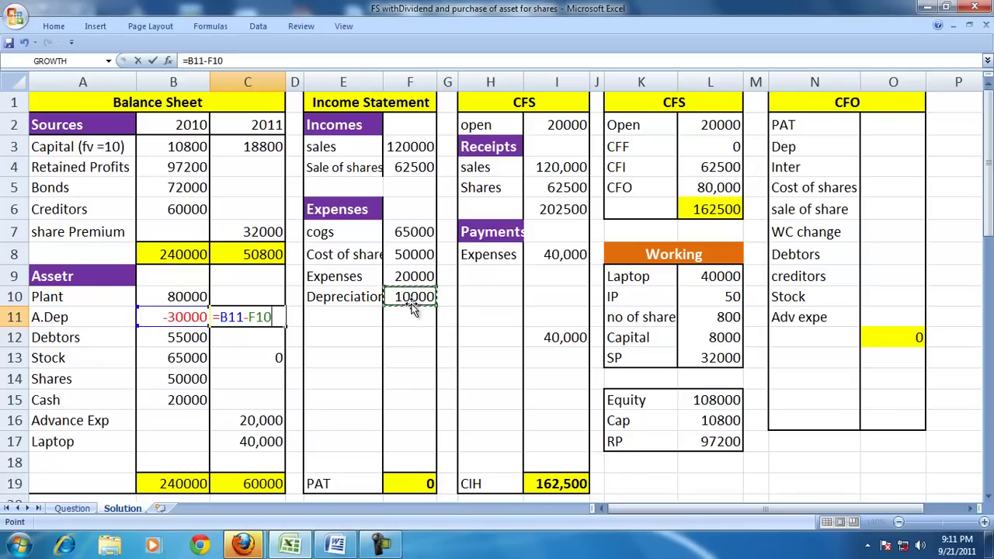
{"action": "key", "text": "Return"}
Step: Carry the plant's 2010 cost forward to 2011 by linking C10 to B10
{"action": "key", "text": "Up"}
{"action": "key", "text": "Up"}
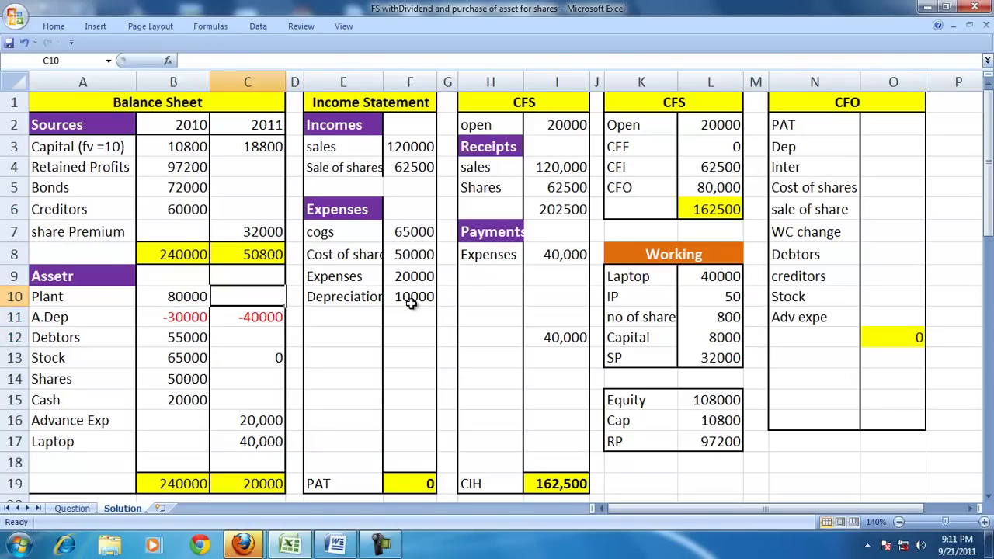
{"action": "type", "text": "="}
{"action": "key", "text": "Left"}
{"action": "key", "text": "Return"}
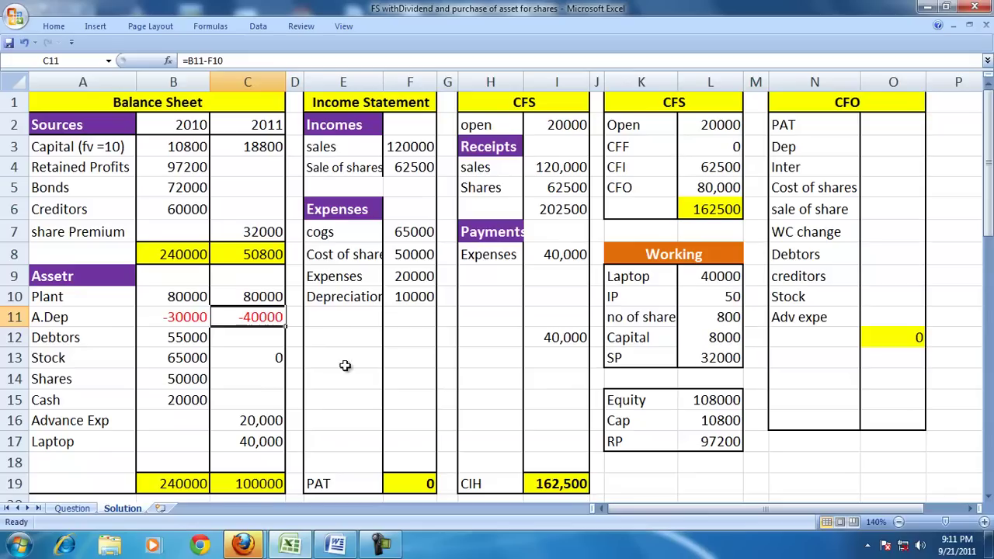
{"action": "left_click", "coordinate": [397, 296]}
{"action": "left_click", "coordinate": [516, 274]}
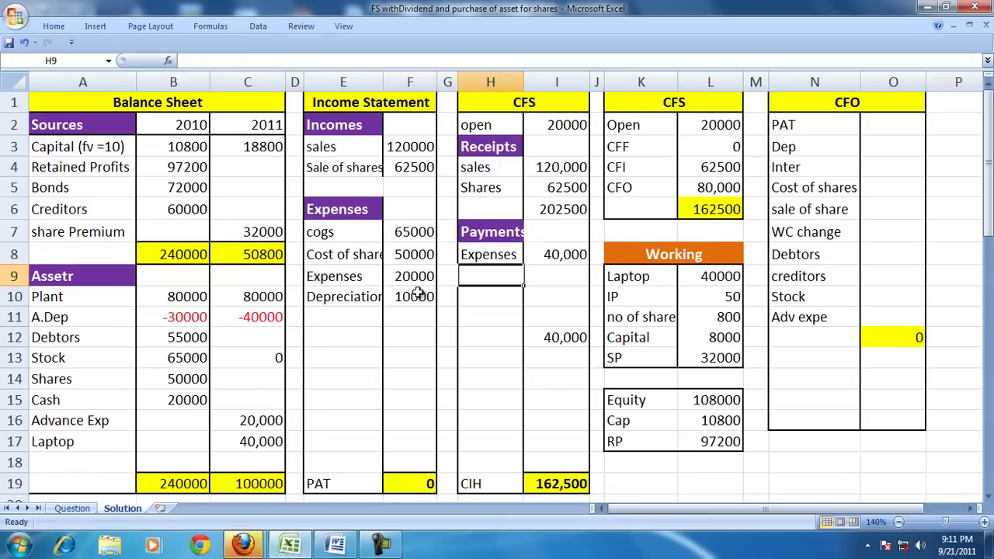
{"action": "left_click", "coordinate": [244, 321]}
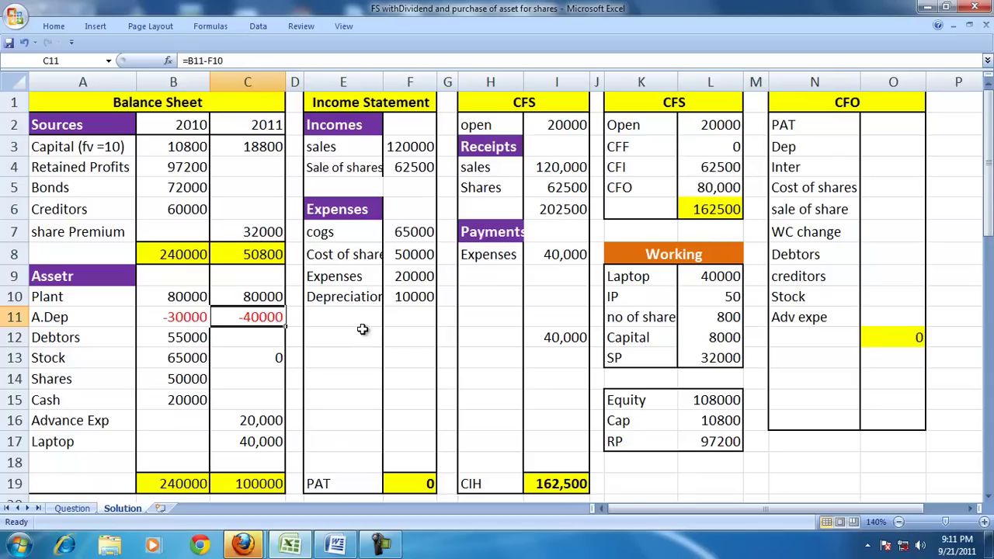
Step: Add an "Interest" expense in row 11 of the income statement, calculated as the 2010 bonds in B5 times .09
{"action": "left_click", "coordinate": [339, 316]}
{"action": "type", "text": "Intre"}
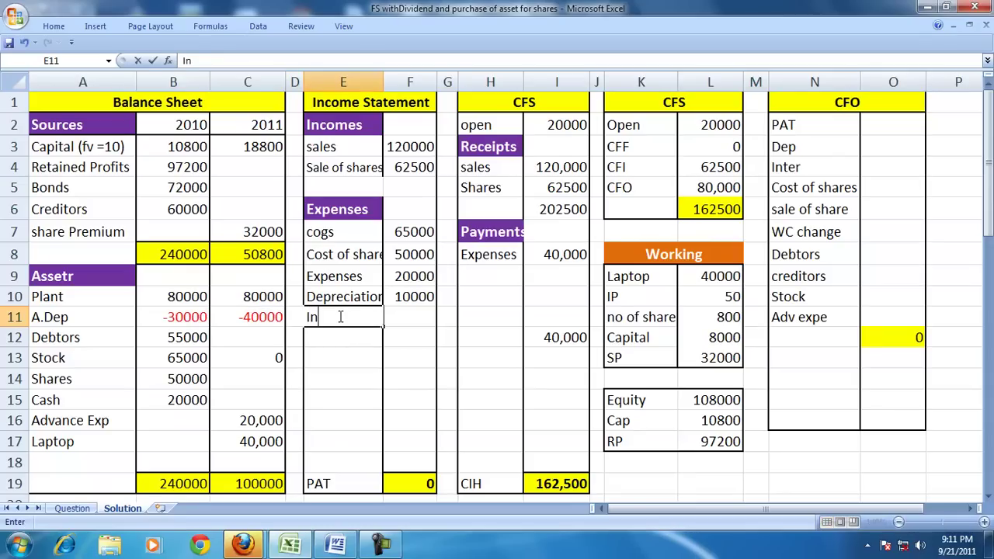
{"action": "key", "text": "BackSpace"}
{"action": "key", "text": "BackSpace"}
{"action": "type", "text": "erest"}
{"action": "key", "text": "Tab"}
{"action": "type", "text": "="}
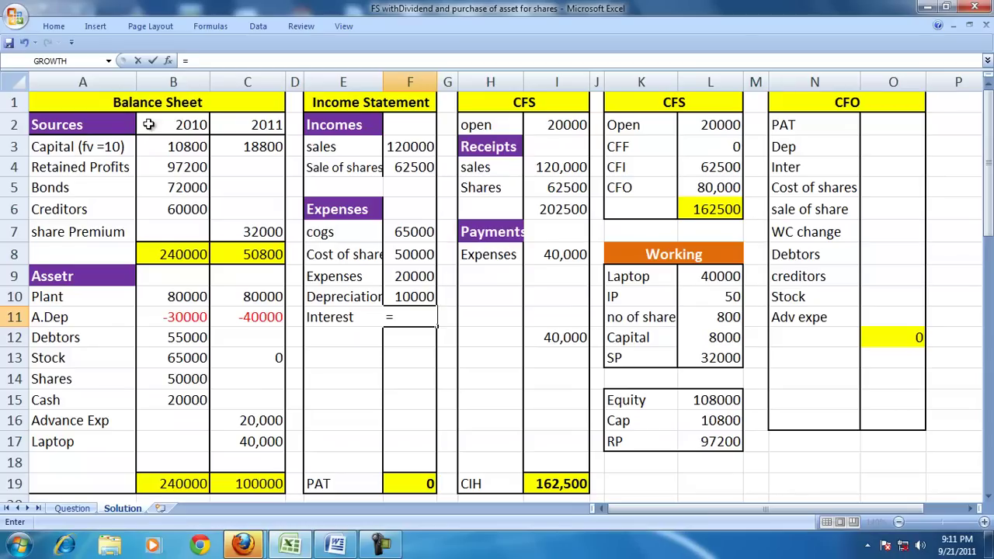
{"action": "left_click", "coordinate": [186, 187]}
{"action": "type", "text": "*.09"}
{"action": "key", "text": "Return"}
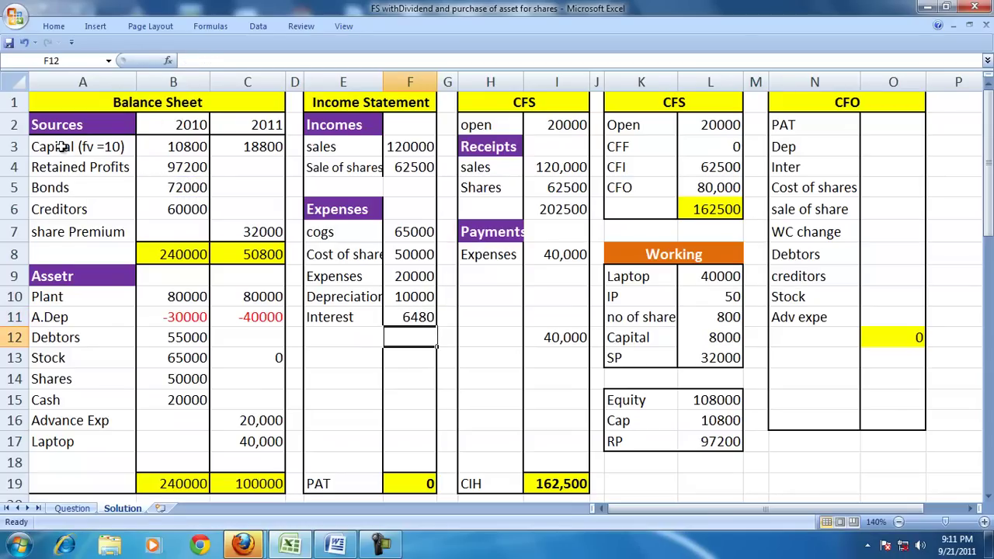
Step: Change the Bonds label in A5 of the balance sheet to "9%Bonds"
{"action": "left_click", "coordinate": [89, 187]}
{"action": "left_click", "coordinate": [238, 61]}
{"action": "type", "text": "9%"}
{"action": "key", "text": "Return"}
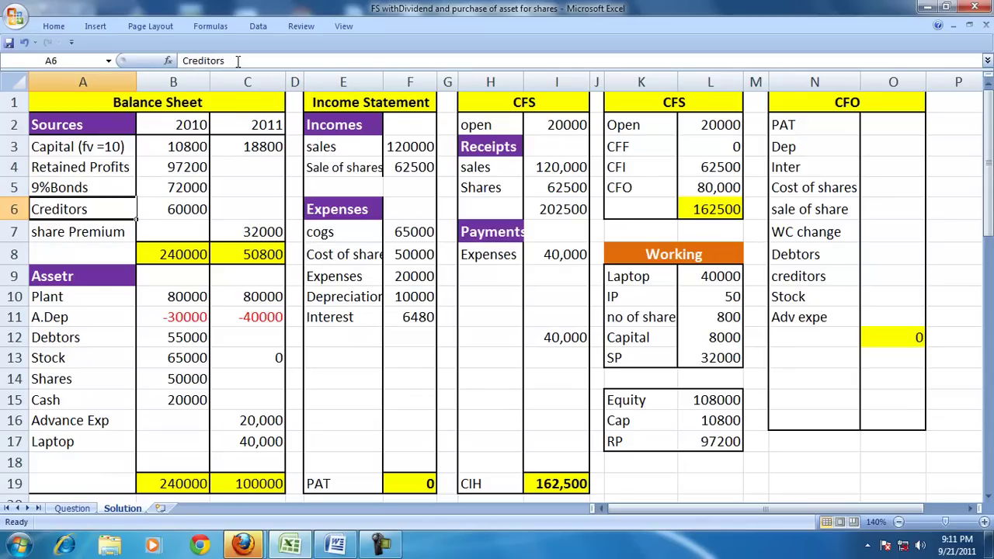
Step: Add an "Interest" payment in row 9 of the cash flow statement, linking its amount to the interest expense in F11
{"action": "left_click", "coordinate": [484, 274]}
{"action": "type", "text": "Interest"}
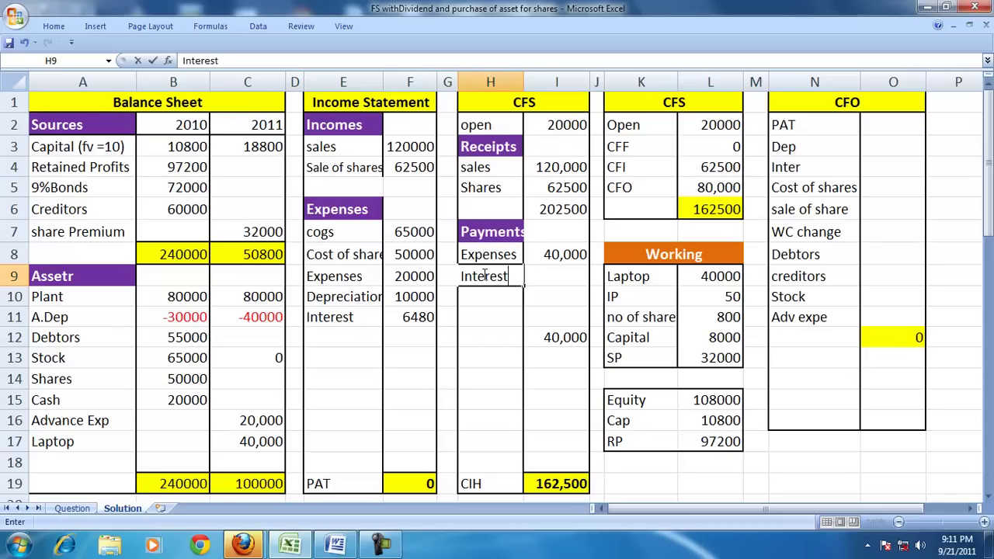
{"action": "key", "text": "Tab"}
{"action": "type", "text": "="}
{"action": "left_click", "coordinate": [423, 316]}
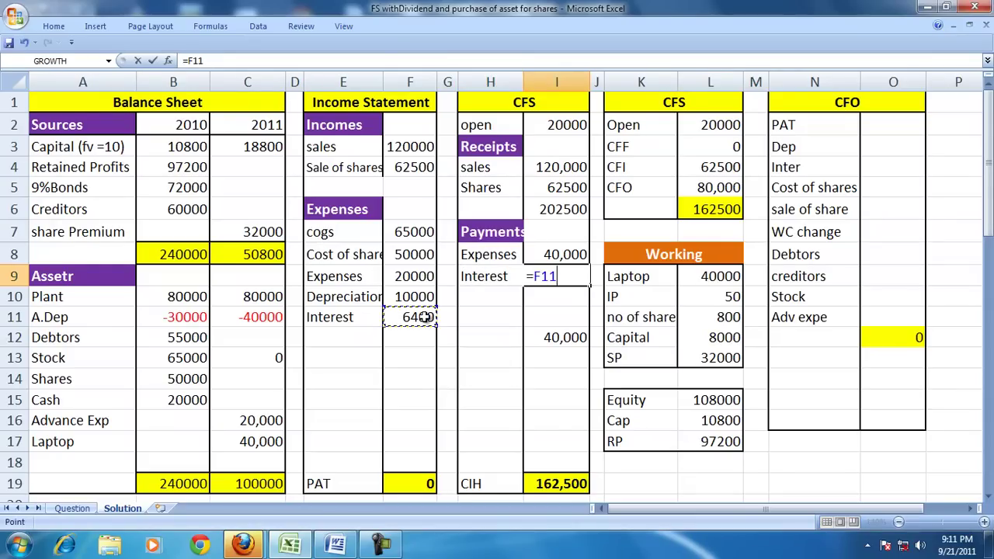
{"action": "key", "text": "Return"}
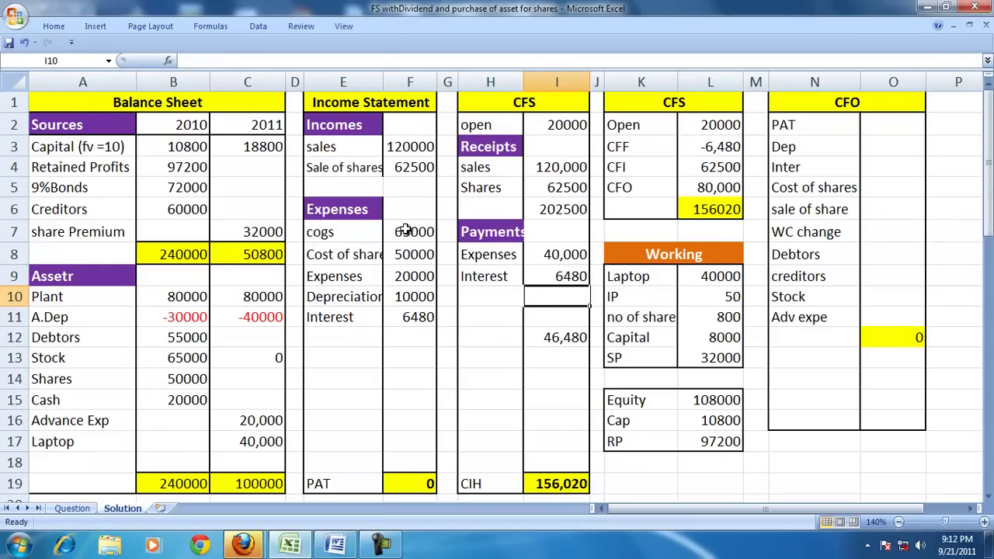
Step: Total the income statement's expenses in F12 and its incomes in F5 with AutoSum
{"action": "left_click_drag", "start_coordinate": [404, 230], "coordinate": [401, 298]}
{"action": "left_click", "coordinate": [52, 26]}
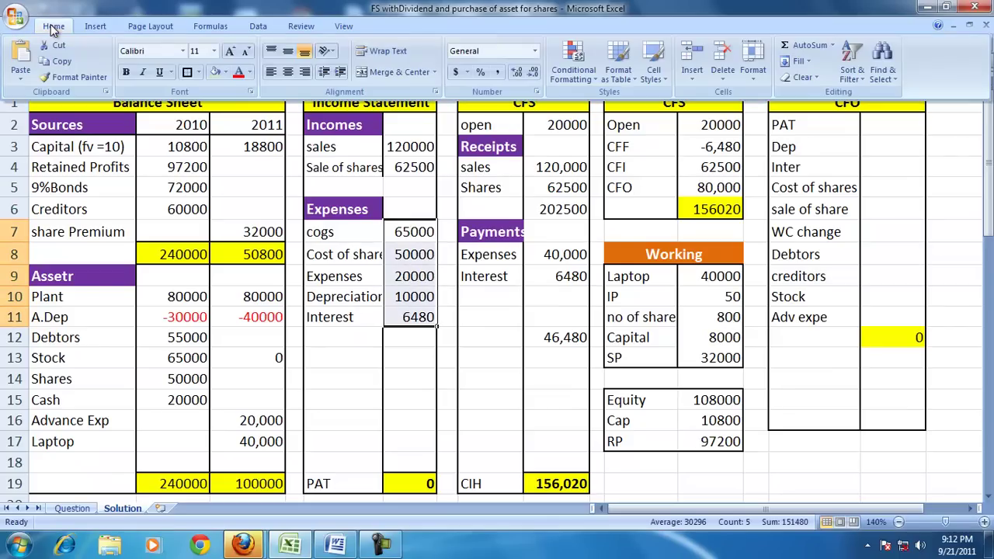
{"action": "left_click", "coordinate": [806, 46]}
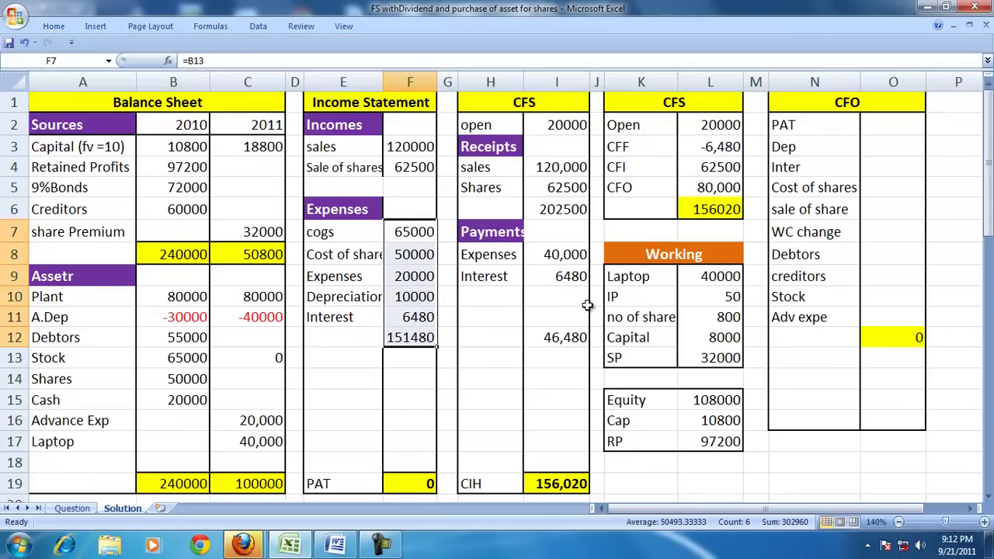
{"action": "left_click_drag", "start_coordinate": [415, 145], "coordinate": [414, 168]}
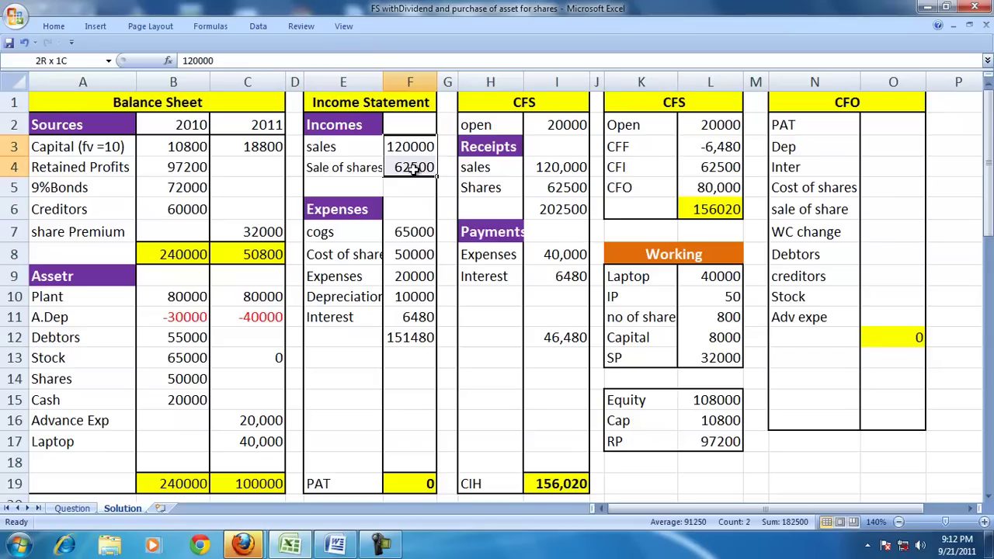
{"action": "left_click", "coordinate": [54, 27]}
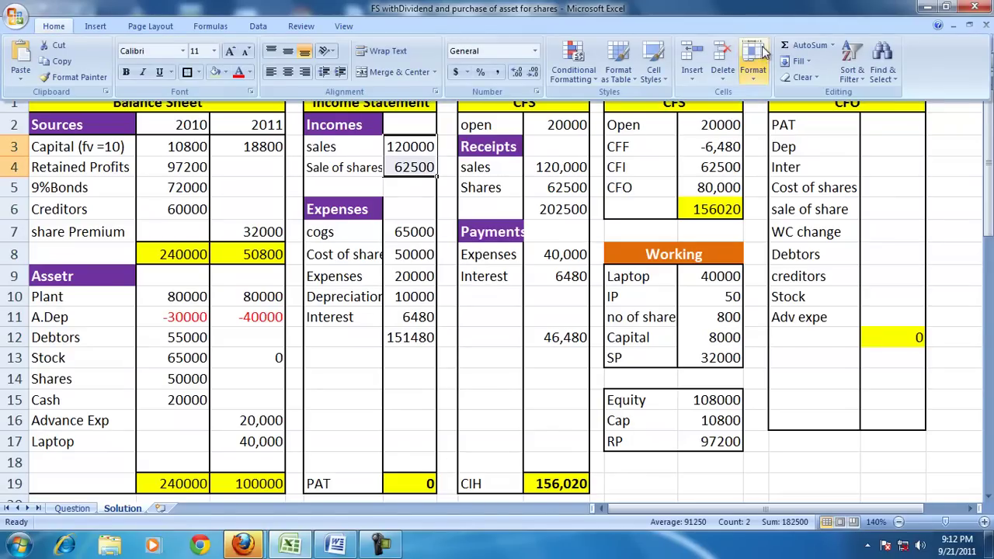
{"action": "left_click", "coordinate": [784, 46]}
Step: Add a "PBT" row in E14 of the income statement, calculated as total incomes less total expenses, =F5-F12
{"action": "left_click", "coordinate": [337, 371]}
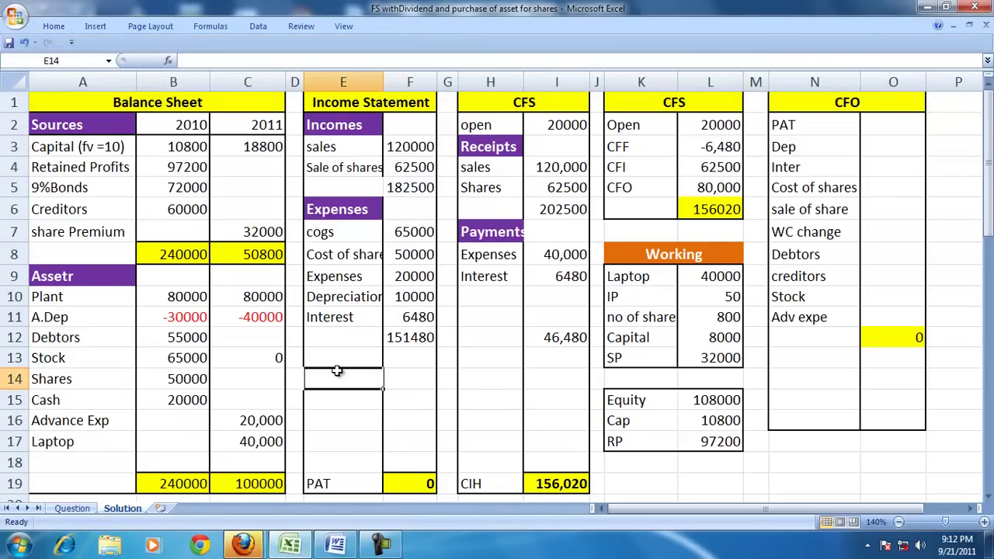
{"action": "type", "text": "PBT"}
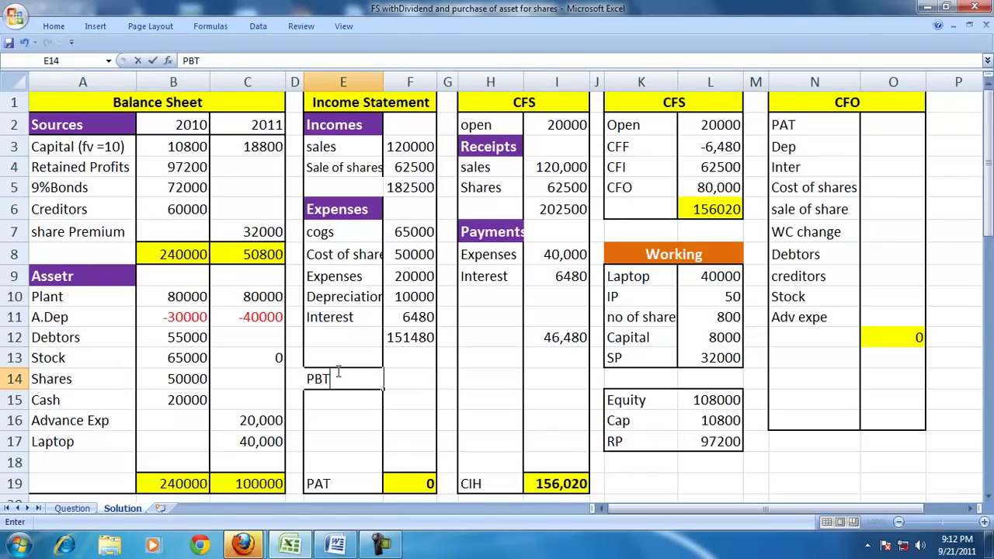
{"action": "key", "text": "Tab"}
{"action": "type", "text": "="}
{"action": "key", "text": "Up"}
{"action": "key", "text": "Up"}
{"action": "key", "text": "Up"}
{"action": "key", "text": "Up"}
{"action": "key", "text": "Up"}
{"action": "key", "text": "Up"}
{"action": "key", "text": "Up"}
{"action": "key", "text": "Up"}
{"action": "key", "text": "Up"}
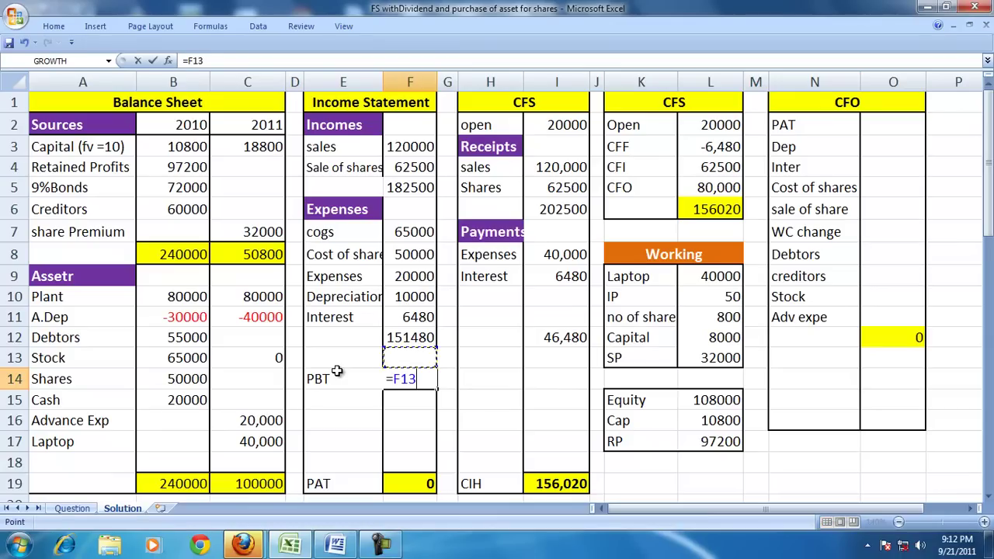
{"action": "type", "text": "-"}
{"action": "key", "text": "Up"}
{"action": "key", "text": "Up"}
{"action": "key", "text": "Return"}
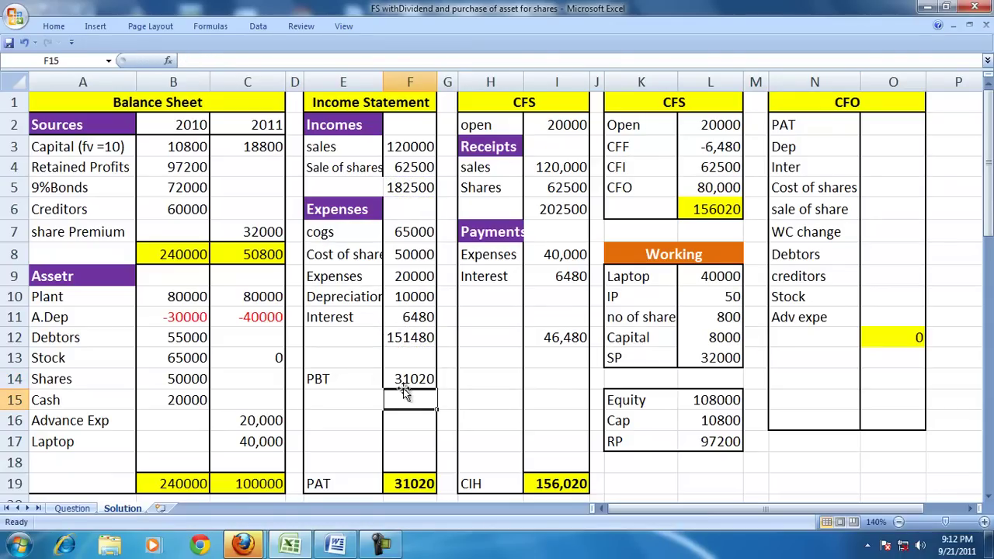
{"action": "left_click", "coordinate": [407, 382]}
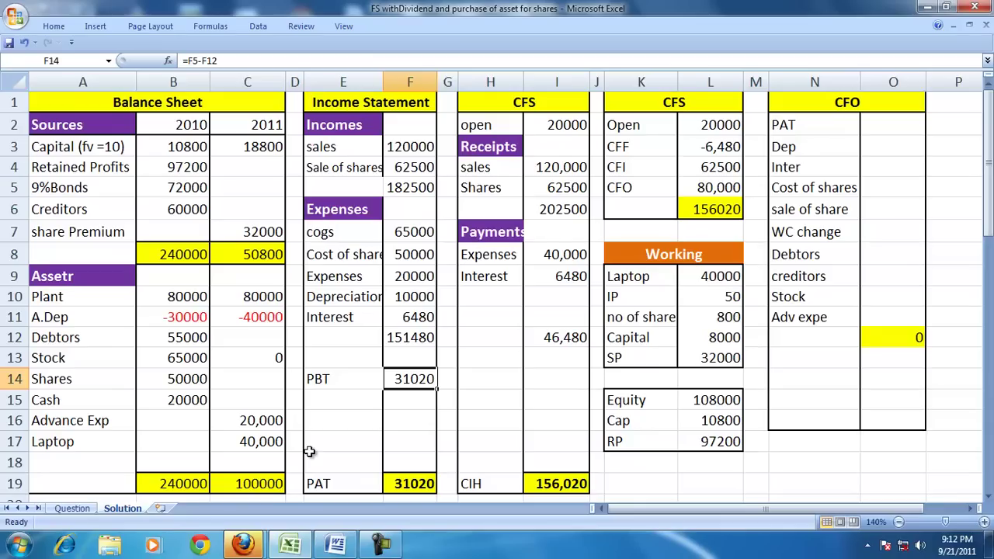
Step: Add a "Tax 30%" row in E15 of the income statement, calculated as PBT times .30, =F14*.30
{"action": "left_click", "coordinate": [340, 402]}
{"action": "type", "text": "T"}
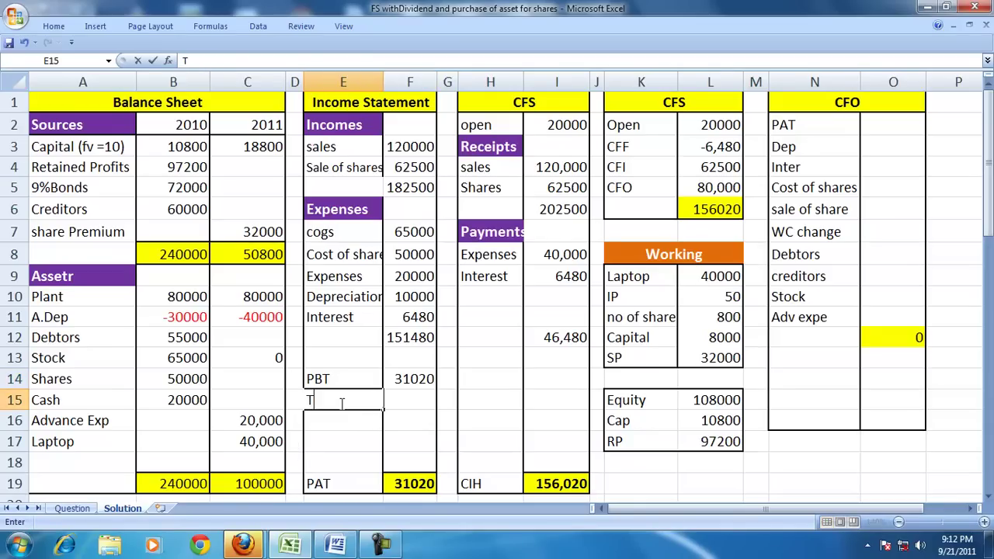
{"action": "type", "text": "ax 30%"}
{"action": "key", "text": "Tab"}
{"action": "type", "text": "="}
{"action": "key", "text": "Up"}
{"action": "type", "text": "*.30"}
{"action": "key", "text": "Return"}
Step: Calculate the PAT in F19 of the income statement as PBT less tax, =F14-F15
{"action": "key", "text": "Down"}
{"action": "key", "text": "Down"}
{"action": "key", "text": "Down"}
{"action": "type", "text": "="}
{"action": "key", "text": "Up"}
{"action": "key", "text": "Up"}
{"action": "key", "text": "Up"}
{"action": "key", "text": "Up"}
{"action": "key", "text": "Up"}
{"action": "type", "text": "-"}
{"action": "key", "text": "Up"}
{"action": "key", "text": "Up"}
{"action": "key", "text": "Up"}
{"action": "key", "text": "Return"}
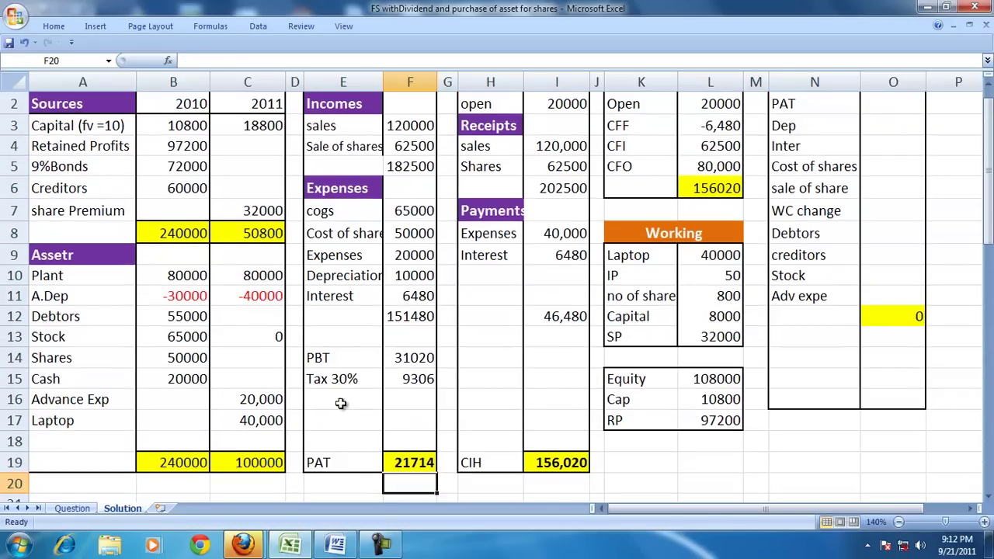
{"action": "left_click", "coordinate": [399, 461]}
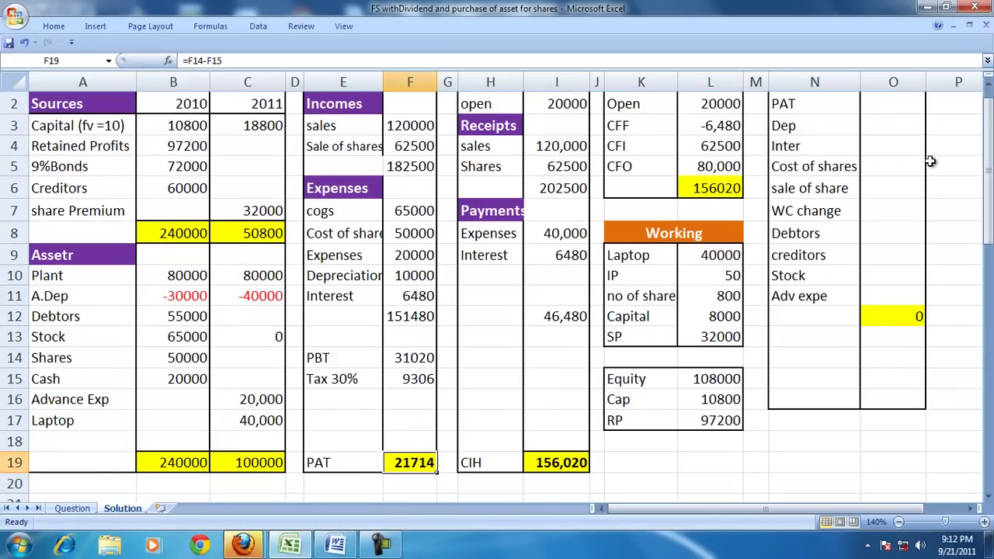
{"action": "left_click", "coordinate": [987, 81]}
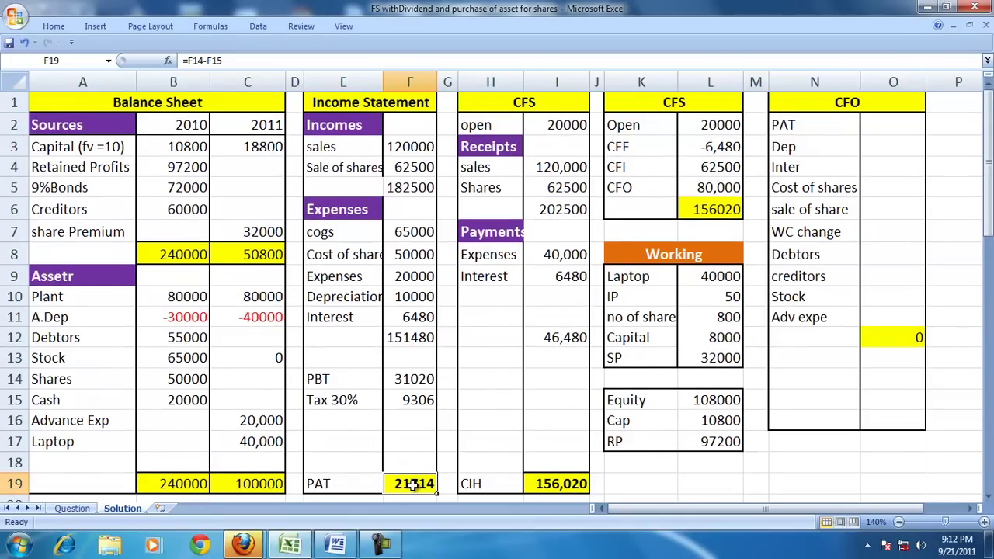
Step: Add a "Tax" payment in row 10 of the cash flow statement, linking its amount to F14
{"action": "left_click", "coordinate": [477, 299]}
{"action": "type", "text": "Tax"}
{"action": "key", "text": "Tab"}
{"action": "type", "text": "="}
{"action": "left_click", "coordinate": [415, 379]}
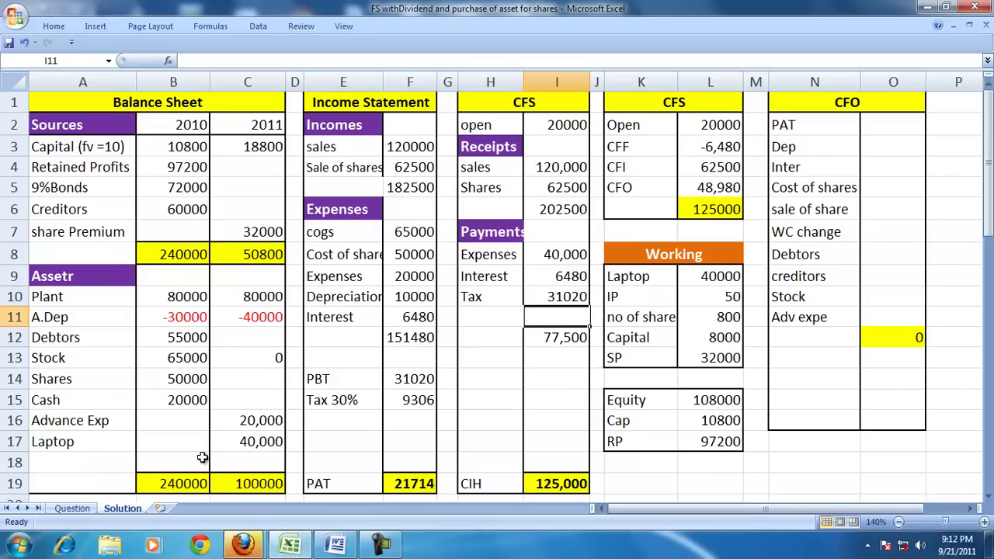
Step: Add a "Dividend" payment in row 11 of the cash flow statement, calculated as 80% of the 2011 capital, =C3*.80
{"action": "left_click", "coordinate": [410, 485]}
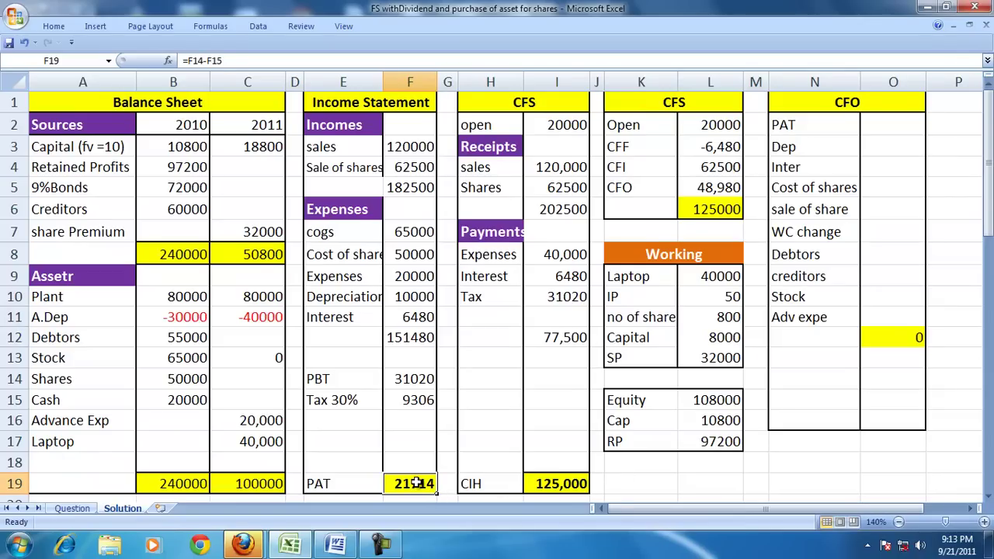
{"action": "left_click", "coordinate": [247, 148]}
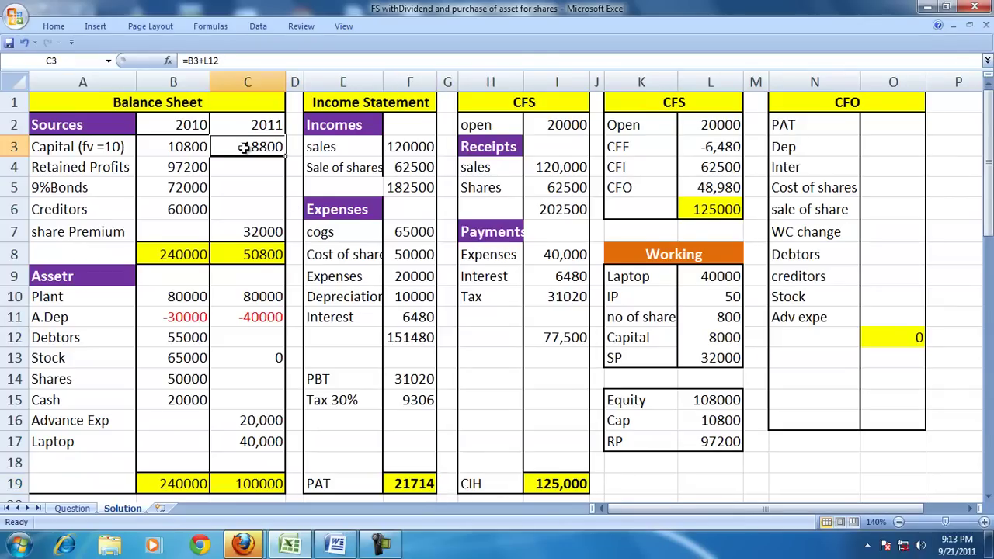
{"action": "left_click", "coordinate": [491, 320]}
{"action": "type", "text": "D"}
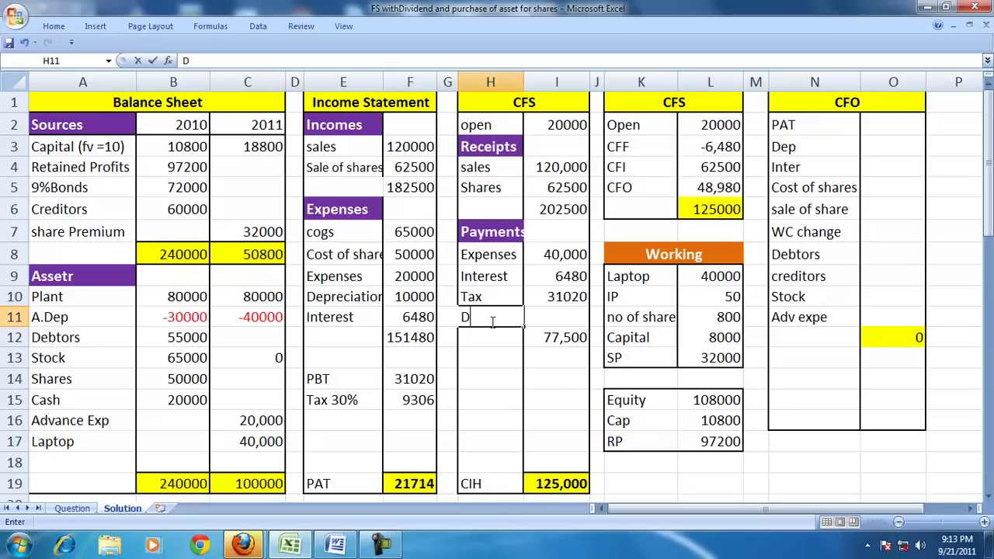
{"action": "type", "text": "ividend"}
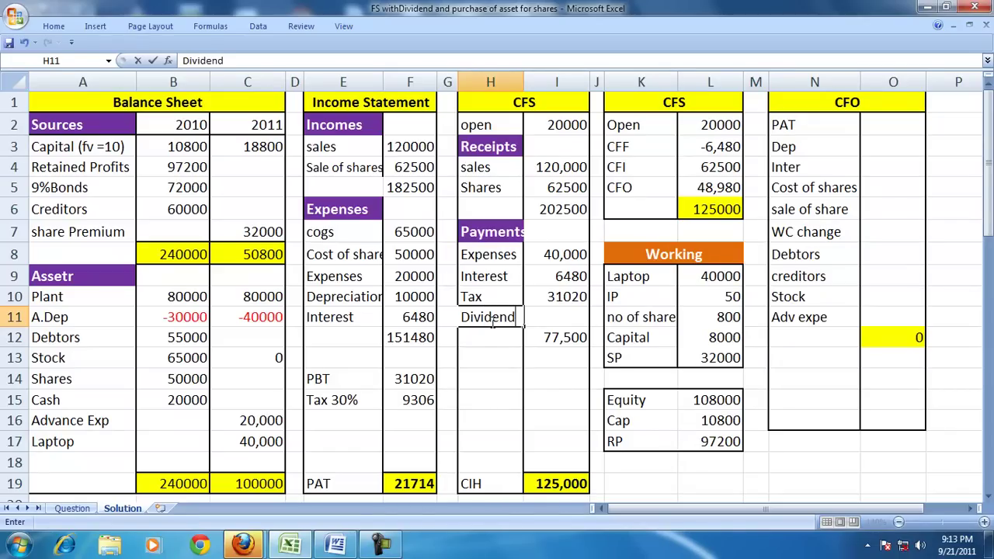
{"action": "key", "text": "Tab"}
{"action": "type", "text": "="}
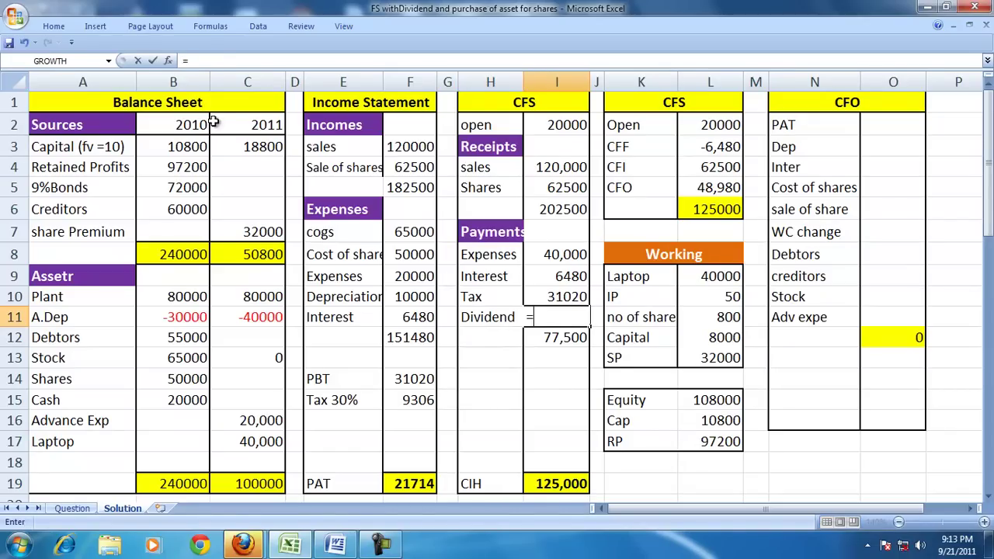
{"action": "left_click", "coordinate": [244, 144]}
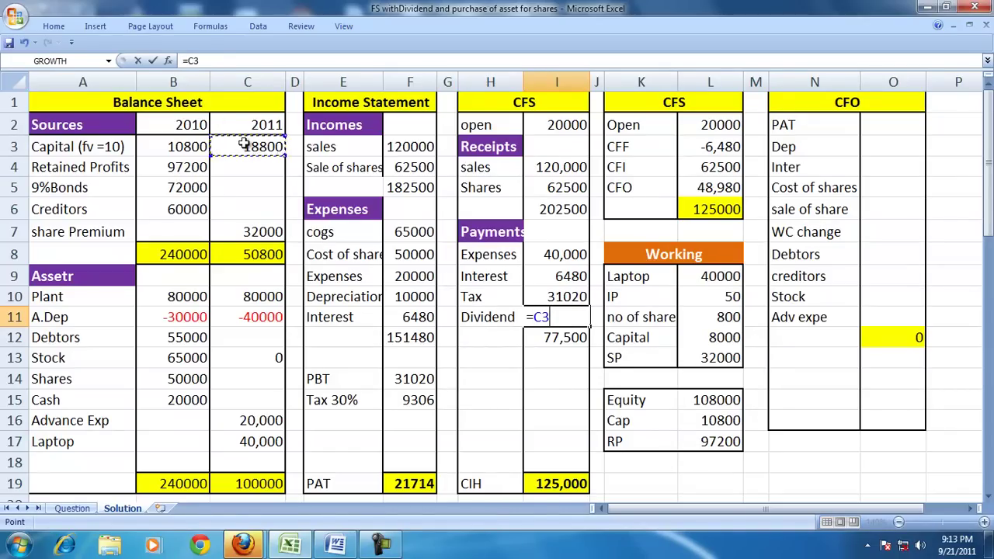
{"action": "type", "text": "*.8"}
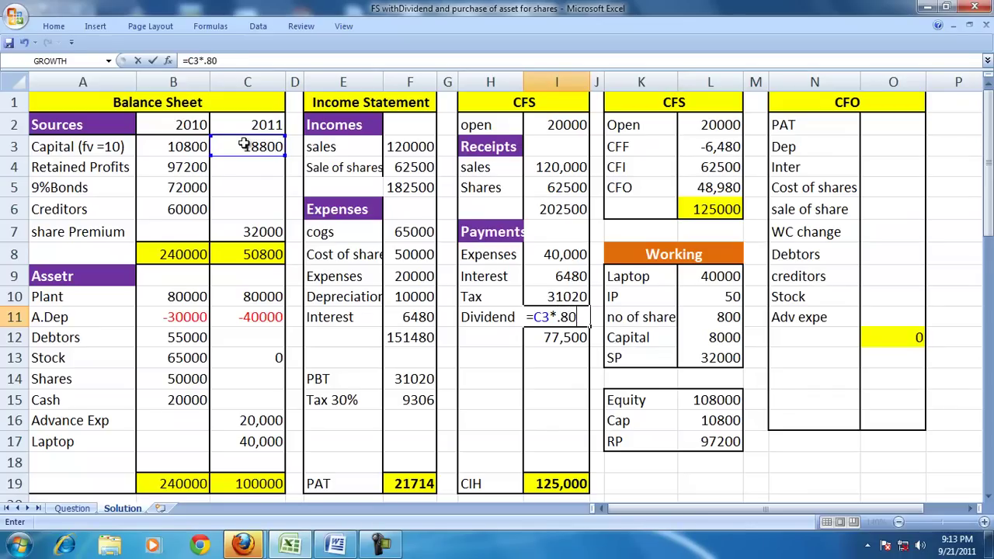
{"action": "key", "text": "Return"}
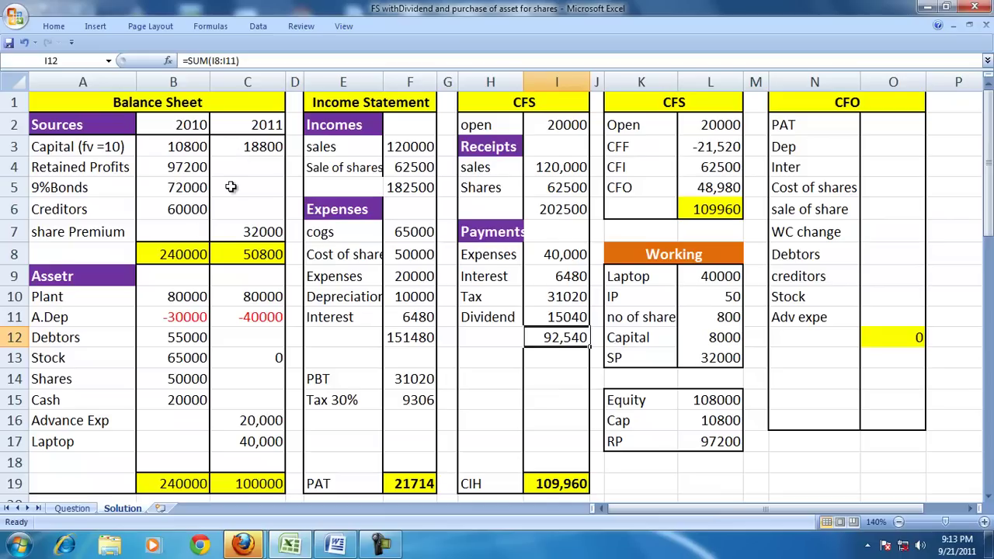
Step: Compare the dividend payment with the income statement's expenses, and read the "Dividend vs Interest" notes in the Word document
{"action": "left_click", "coordinate": [545, 317]}
{"action": "left_click", "coordinate": [512, 320]}
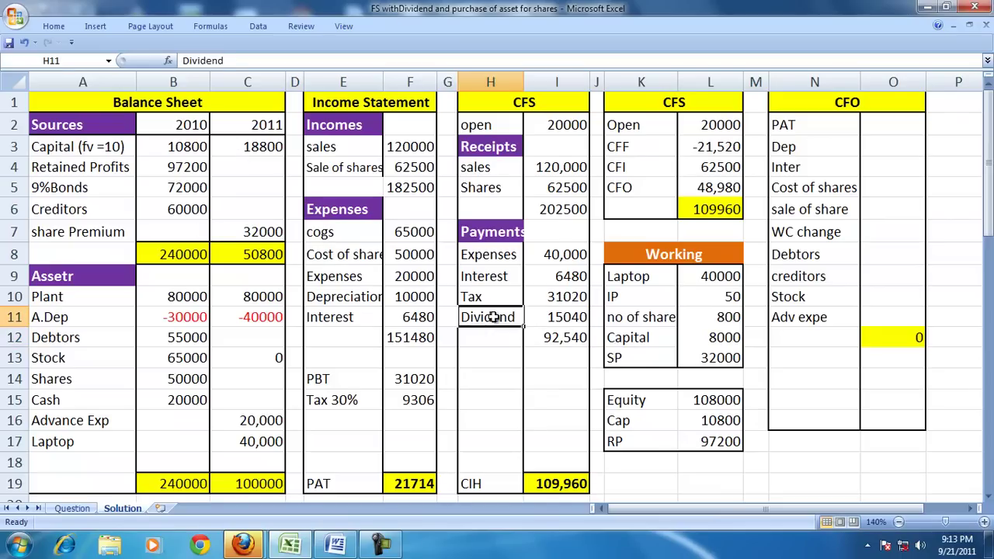
{"action": "left_click_drag", "start_coordinate": [326, 231], "coordinate": [404, 398]}
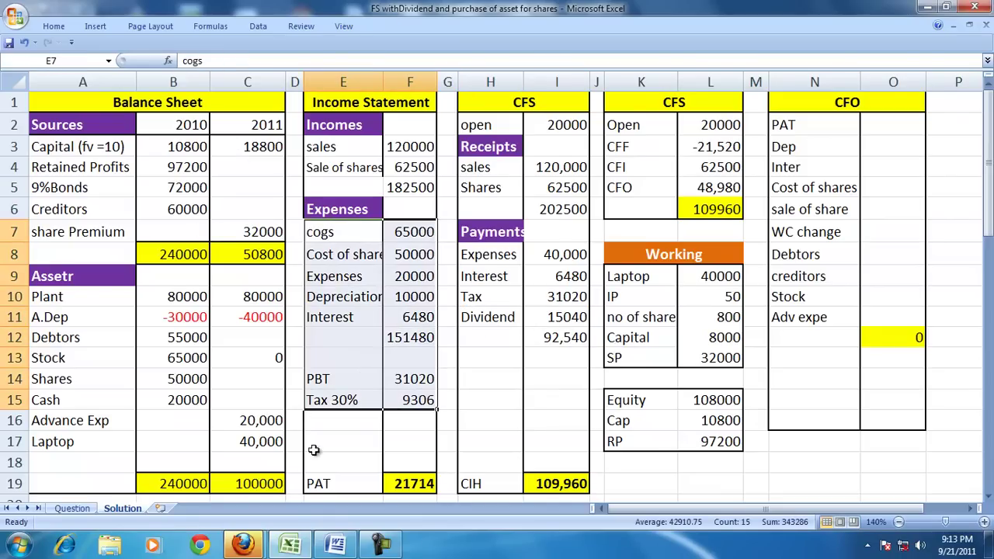
{"action": "mouse_move", "coordinate": [338, 547]}
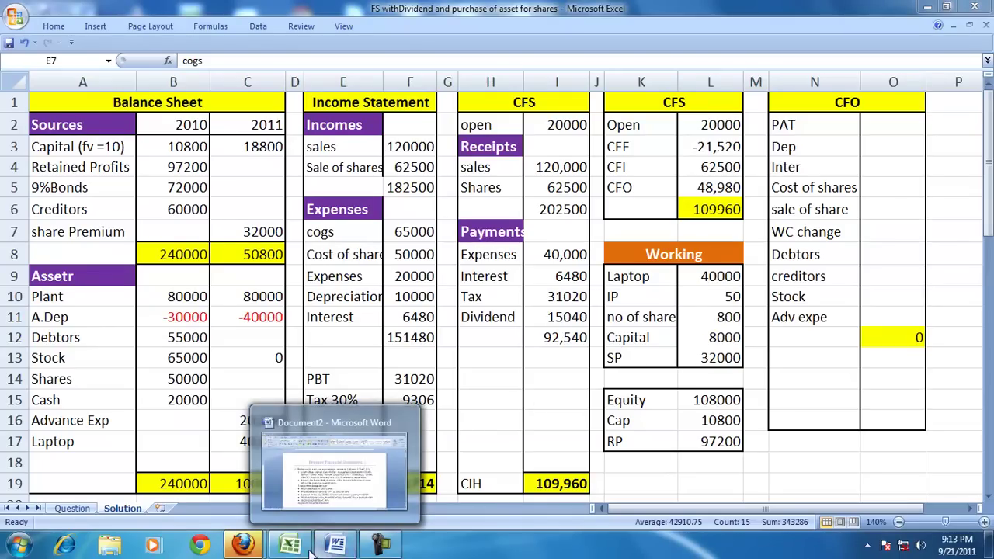
{"action": "left_click", "coordinate": [337, 548]}
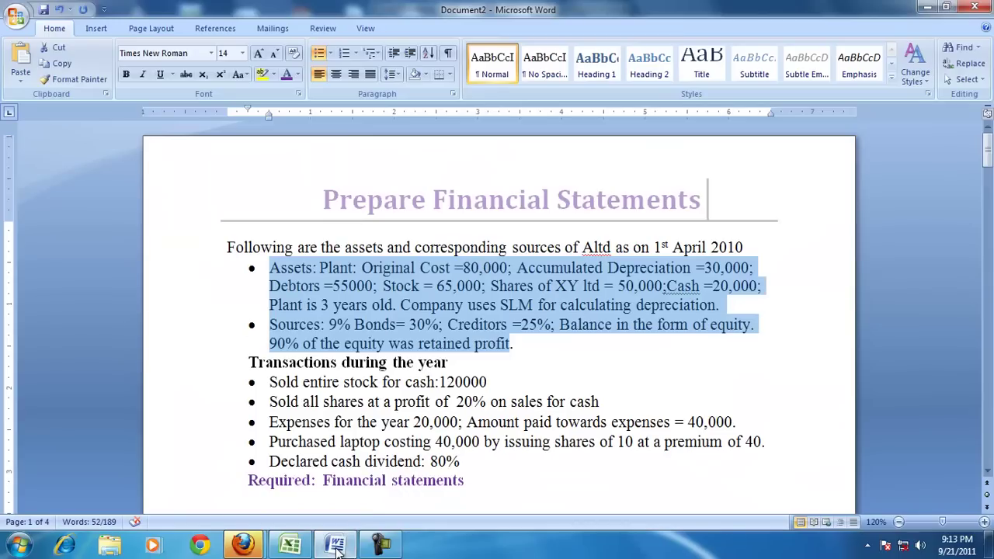
{"action": "left_click", "coordinate": [494, 480]}
{"action": "scroll", "coordinate": [493, 479], "scroll_direction": "down", "scroll_amount": 3}
{"action": "scroll", "coordinate": [493, 479], "scroll_direction": "down", "scroll_amount": 14}
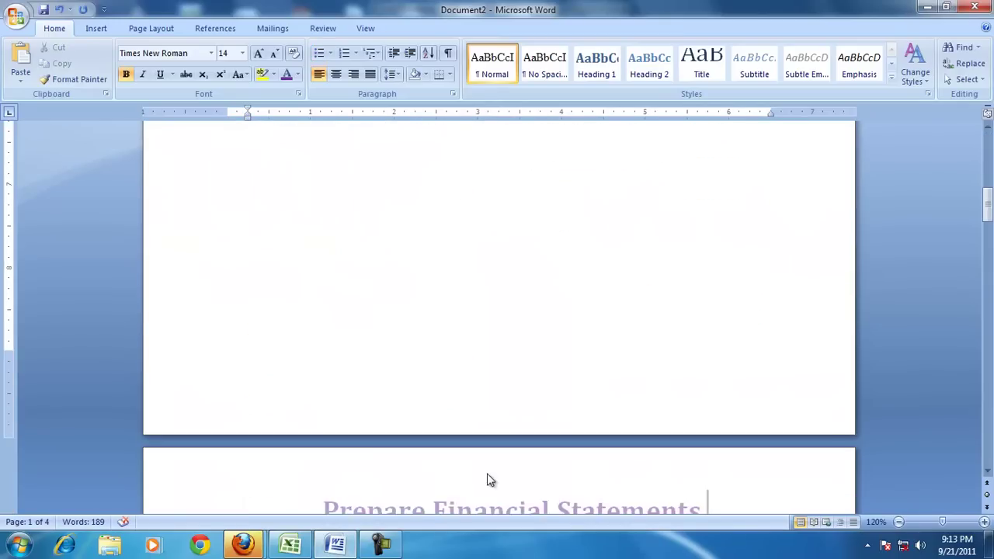
{"action": "scroll", "coordinate": [485, 471], "scroll_direction": "down", "scroll_amount": 20}
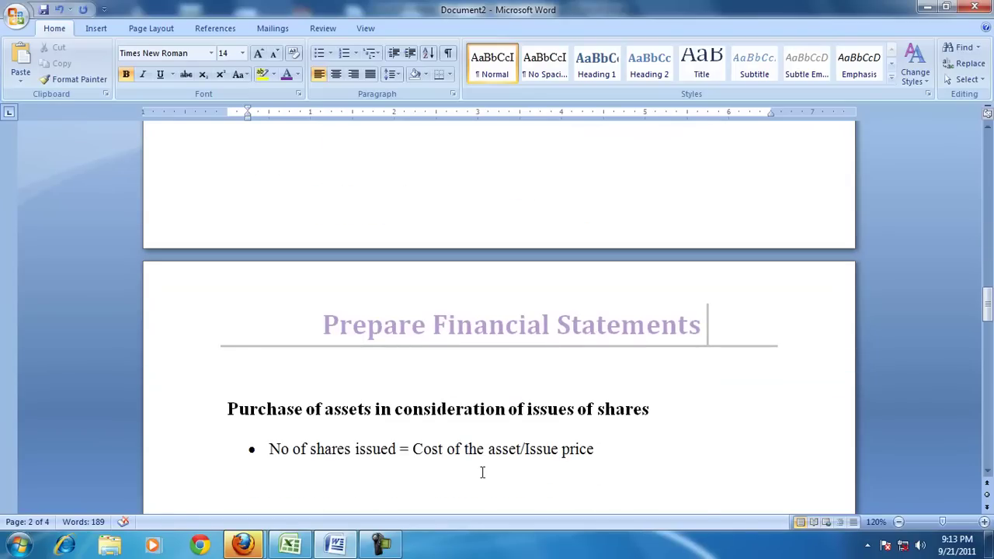
{"action": "scroll", "coordinate": [482, 471], "scroll_direction": "up", "scroll_amount": 5}
{"action": "scroll", "coordinate": [481, 470], "scroll_direction": "down", "scroll_amount": 20}
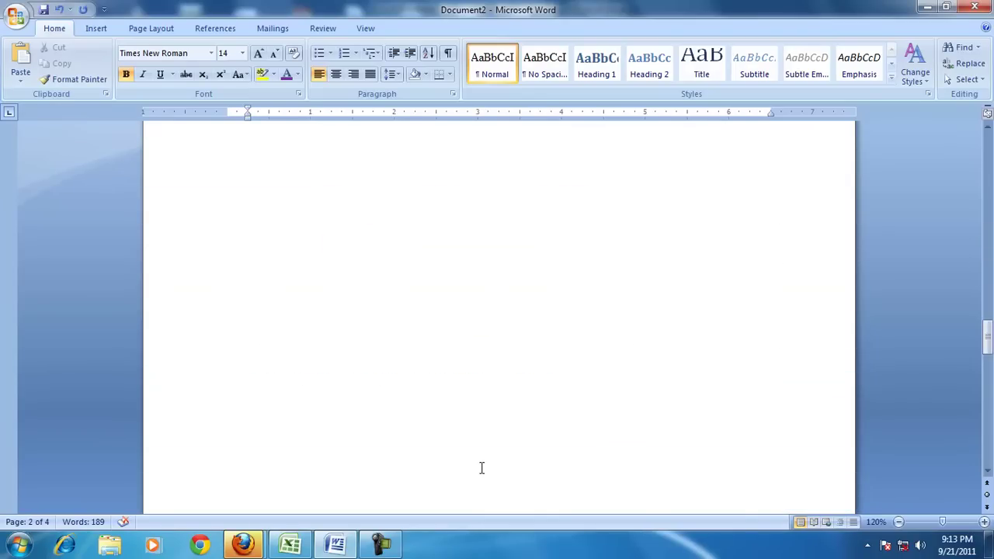
{"action": "scroll", "coordinate": [481, 468], "scroll_direction": "down", "scroll_amount": 2}
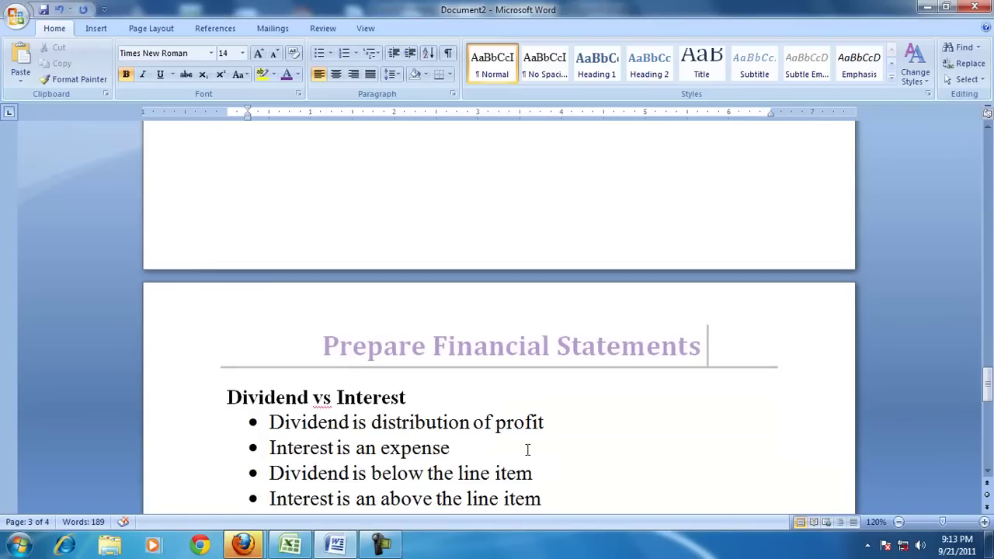
{"action": "scroll", "coordinate": [362, 384], "scroll_direction": "down", "scroll_amount": 4}
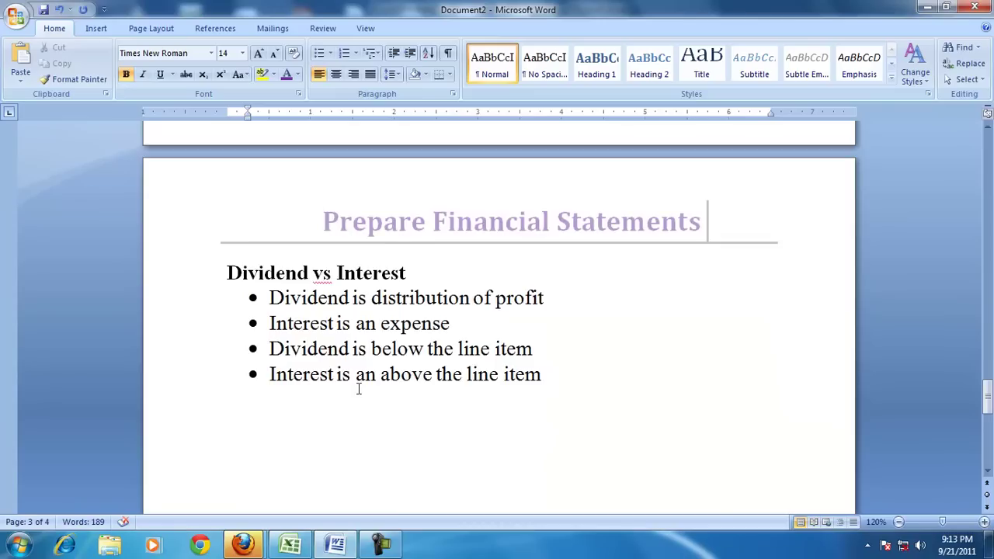
{"action": "left_click_drag", "start_coordinate": [269, 256], "coordinate": [545, 261]}
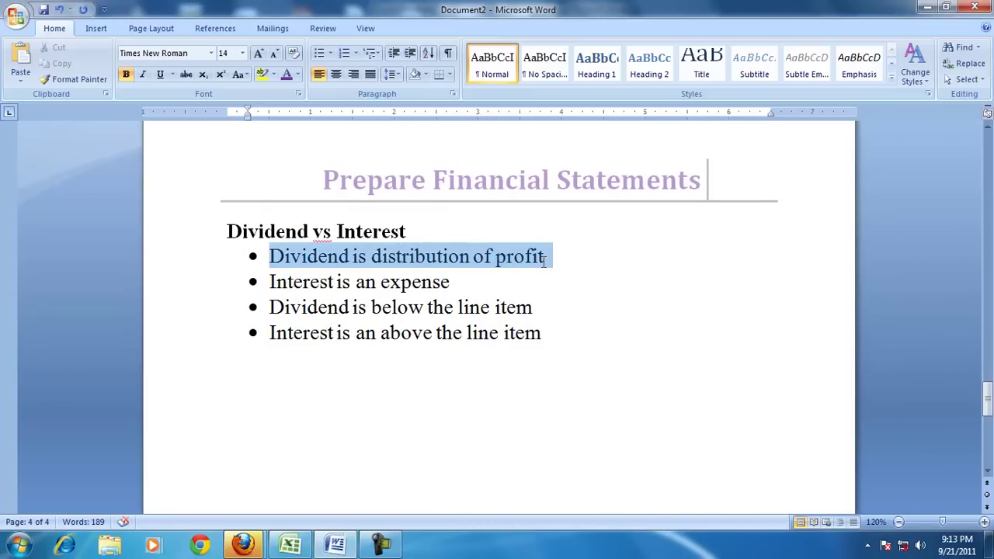
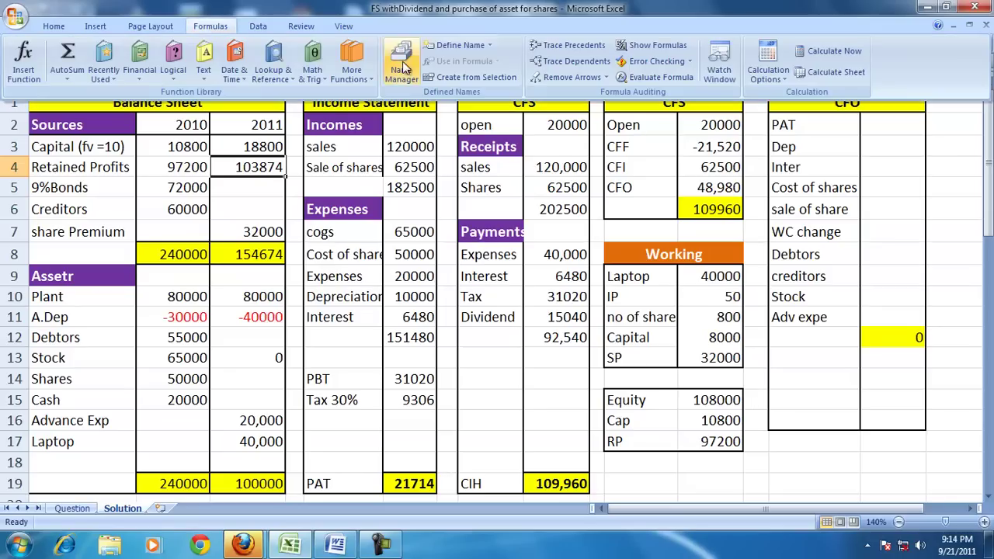
Step: Trace the precedents of the 2011 Retained Profits formula in C4 and remove the arrows
{"action": "left_click", "coordinate": [618, 42]}
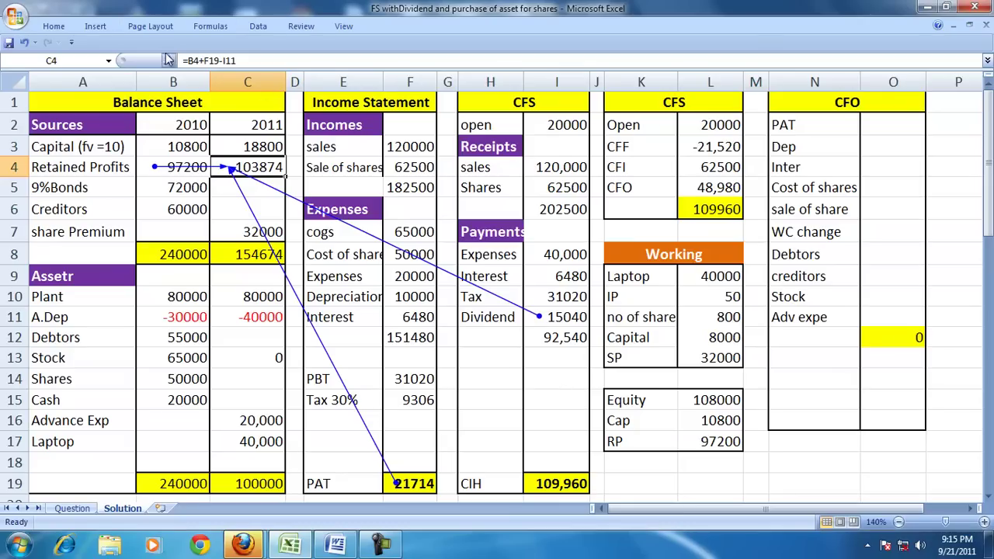
{"action": "left_click", "coordinate": [213, 26]}
{"action": "left_click", "coordinate": [569, 76]}
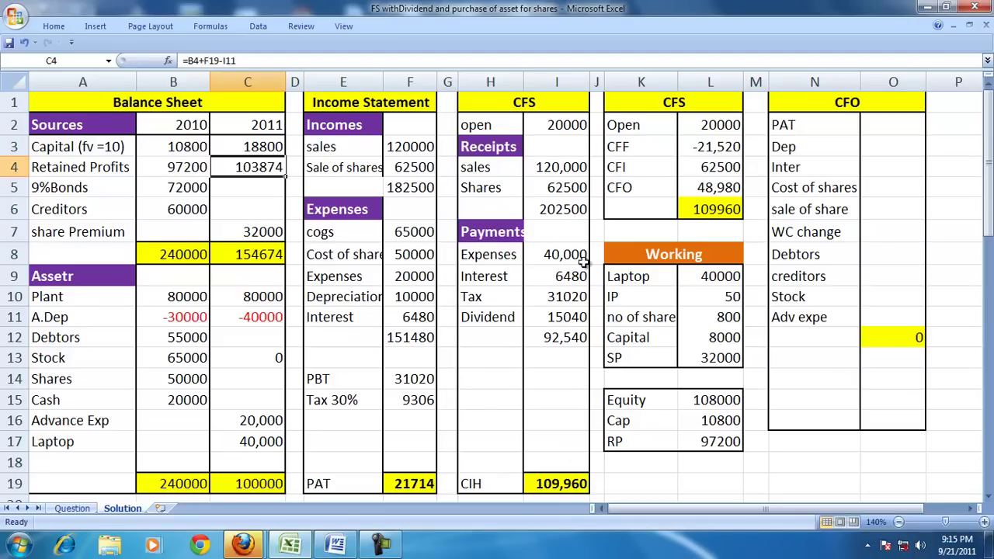
Step: Check the cash flow amounts and relink the Tax payment in I10 to the income statement's tax, =F15
{"action": "left_click", "coordinate": [565, 209]}
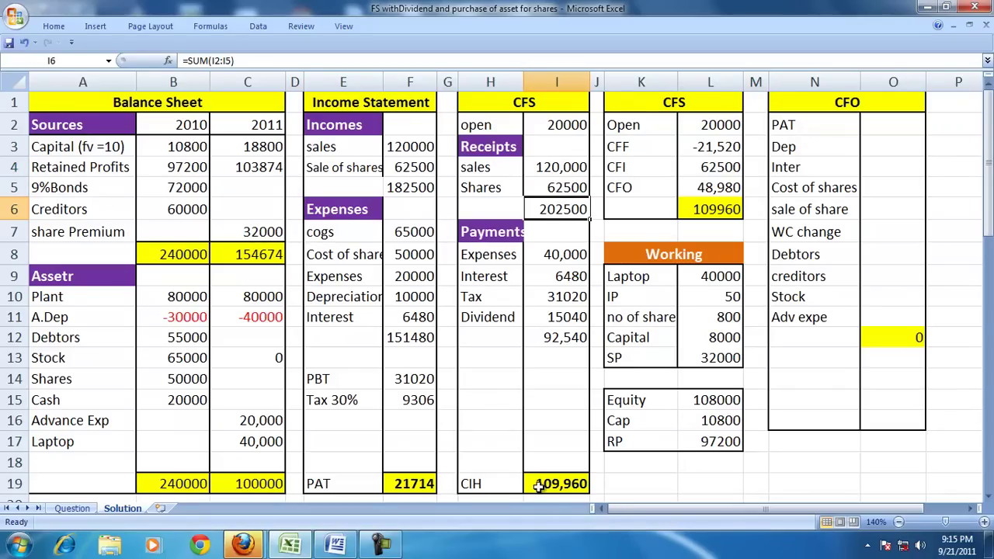
{"action": "left_click", "coordinate": [557, 248]}
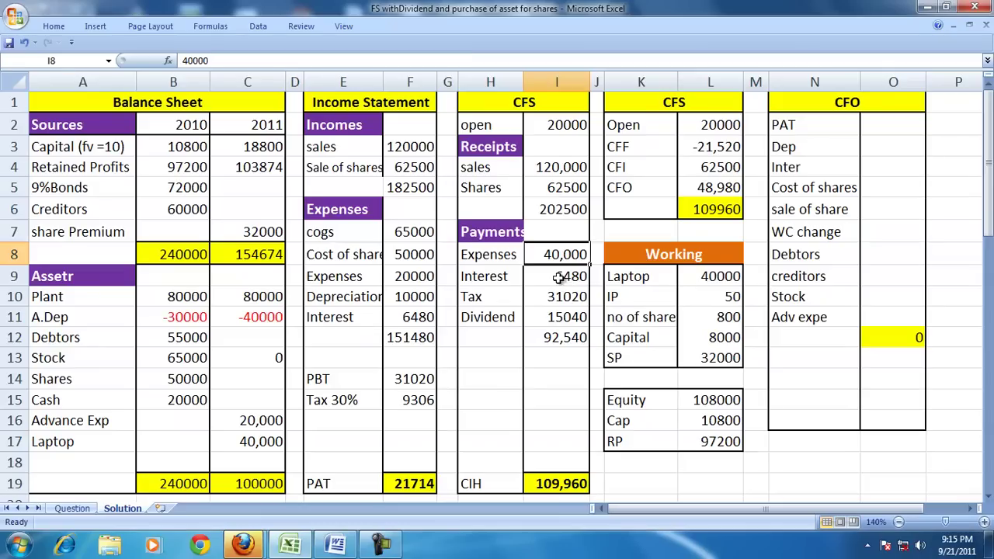
{"action": "left_click", "coordinate": [564, 281]}
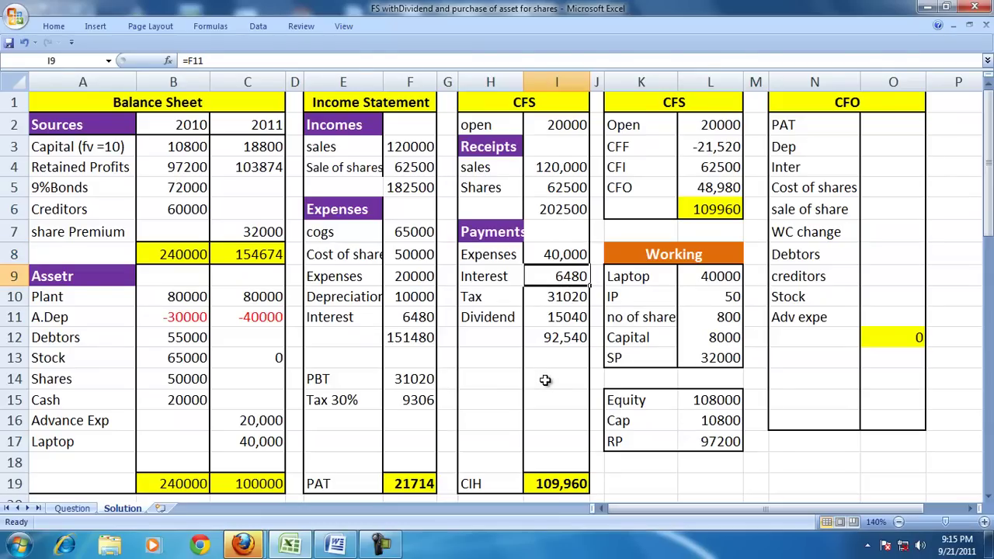
{"action": "left_click", "coordinate": [556, 299]}
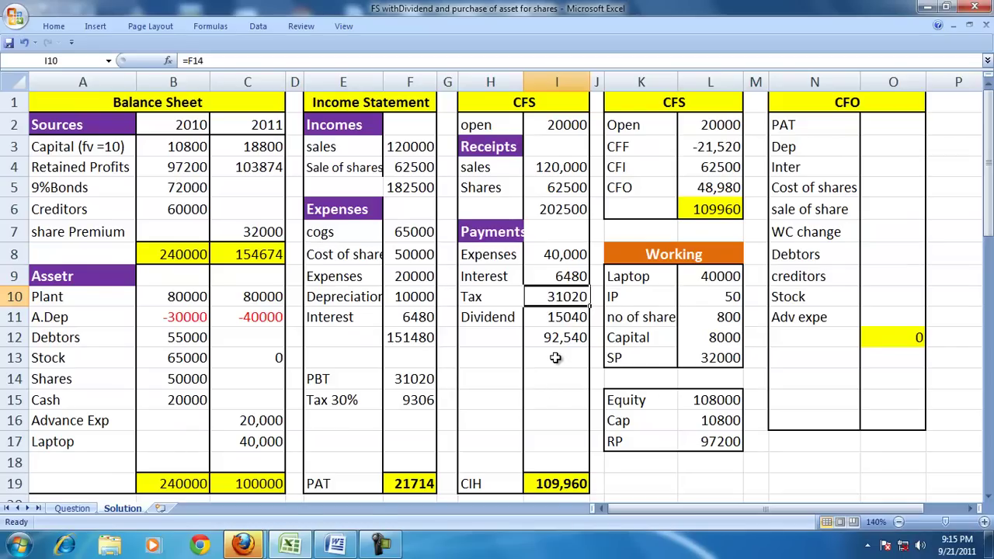
{"action": "left_click", "coordinate": [422, 404]}
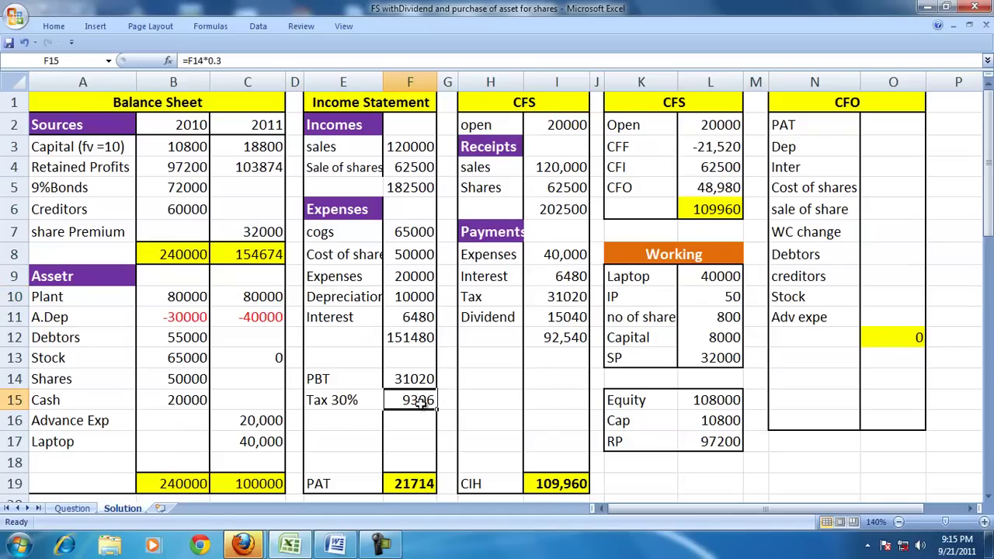
{"action": "left_click", "coordinate": [548, 302]}
{"action": "type", "text": "="}
{"action": "left_click", "coordinate": [405, 399]}
{"action": "key", "text": "Return"}
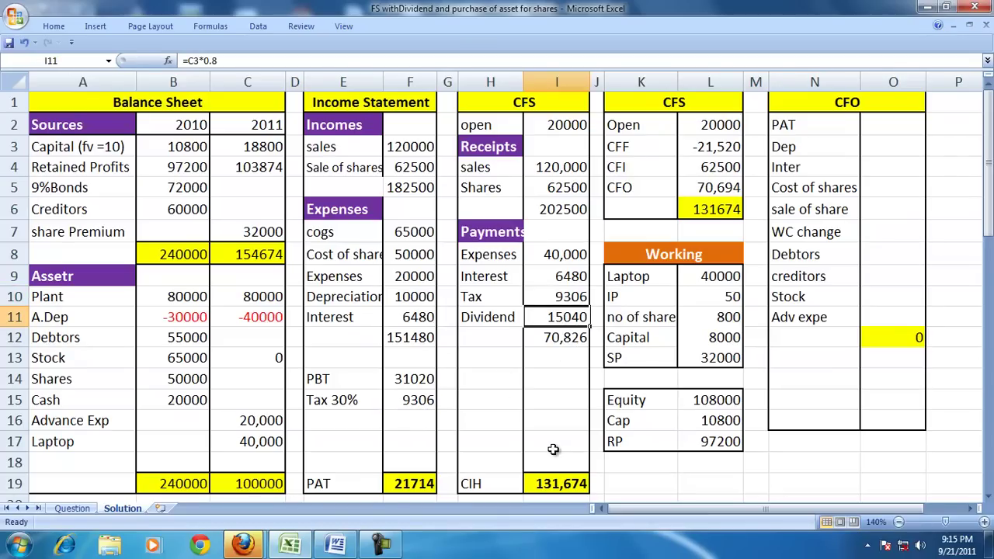
Step: Check the payments total and closing cash formulas, and link the 2011 Cash in C15 to closing cash with =I19
{"action": "left_click", "coordinate": [551, 342]}
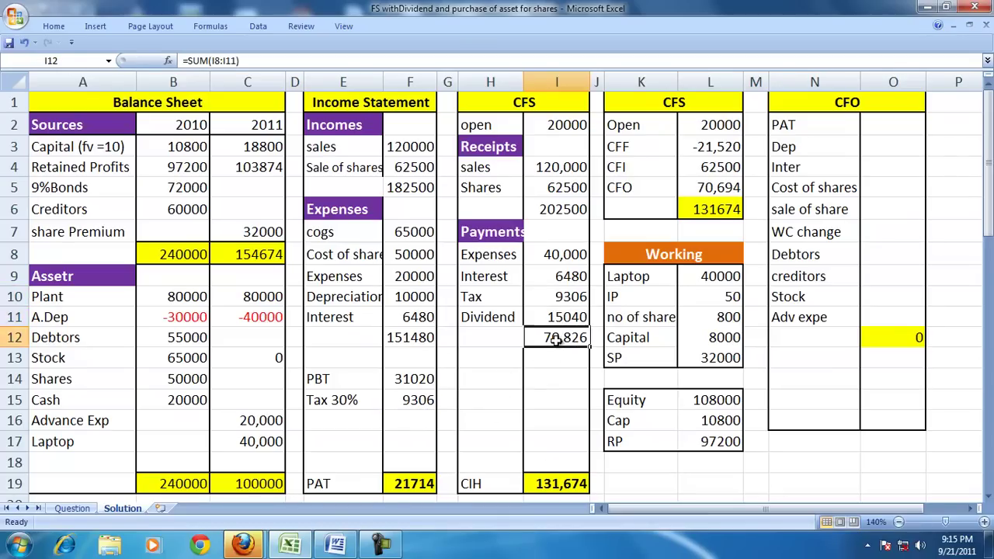
{"action": "left_click", "coordinate": [560, 491]}
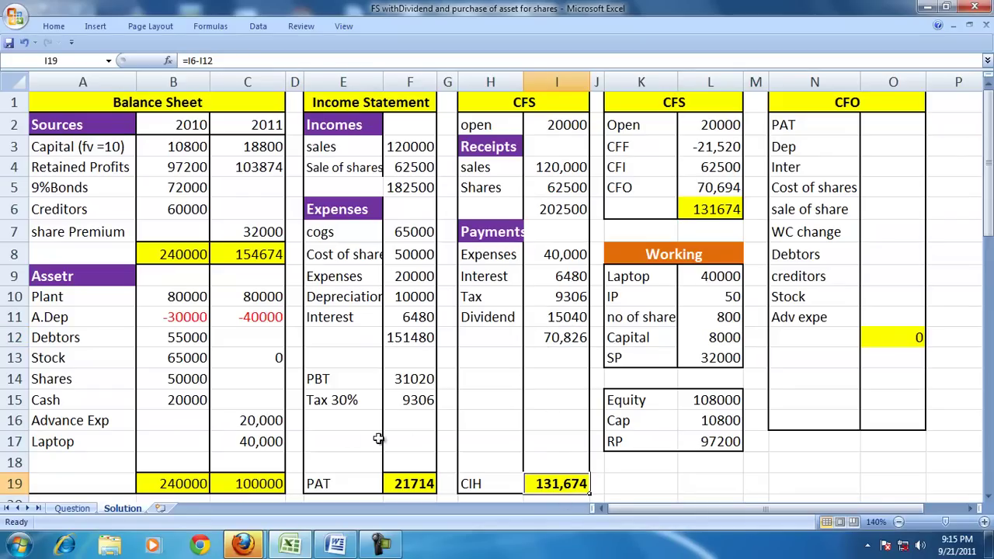
{"action": "left_click", "coordinate": [247, 392]}
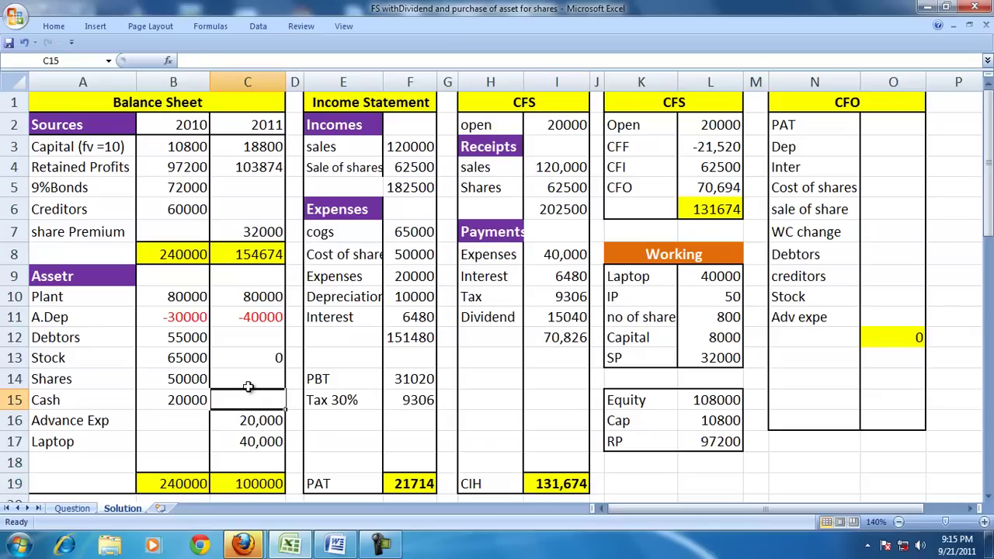
{"action": "type", "text": "-"}
{"action": "key", "text": "BackSpace"}
{"action": "type", "text": "="}
{"action": "left_click", "coordinate": [549, 480]}
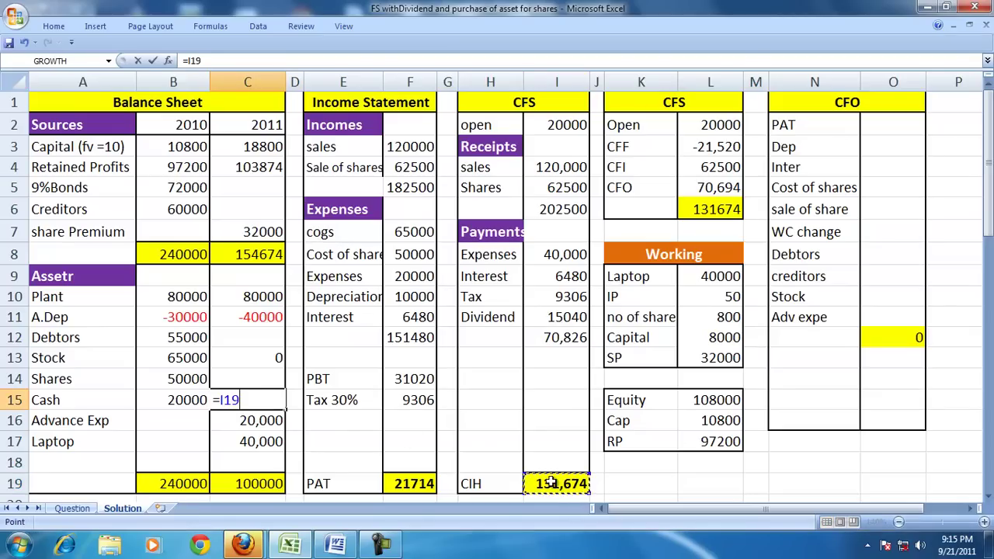
{"action": "key", "text": "Return"}
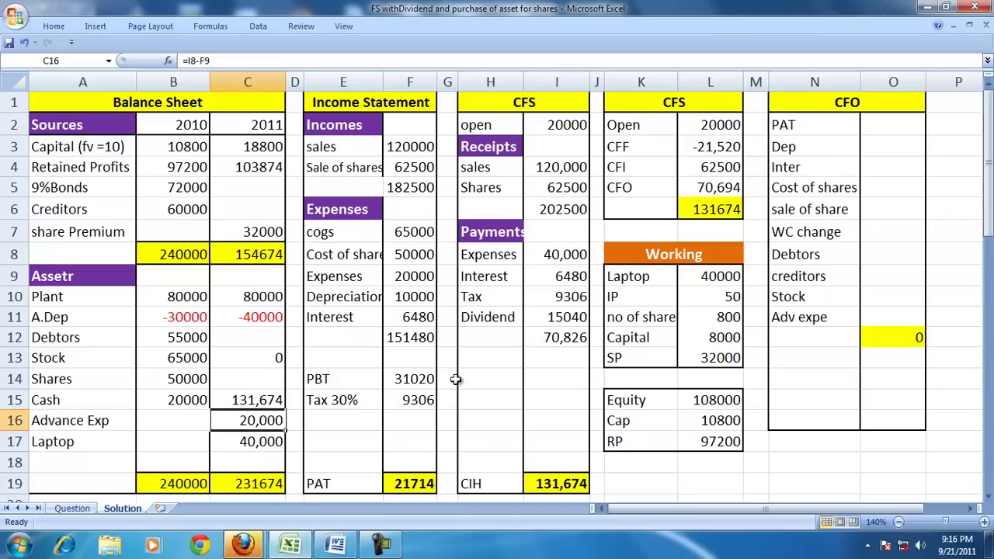
Step: Carry the 2010 9%Bonds and Creditors balances into the 2011 column with =B5 in C5 and =B6 in C6
{"action": "left_click", "coordinate": [237, 187]}
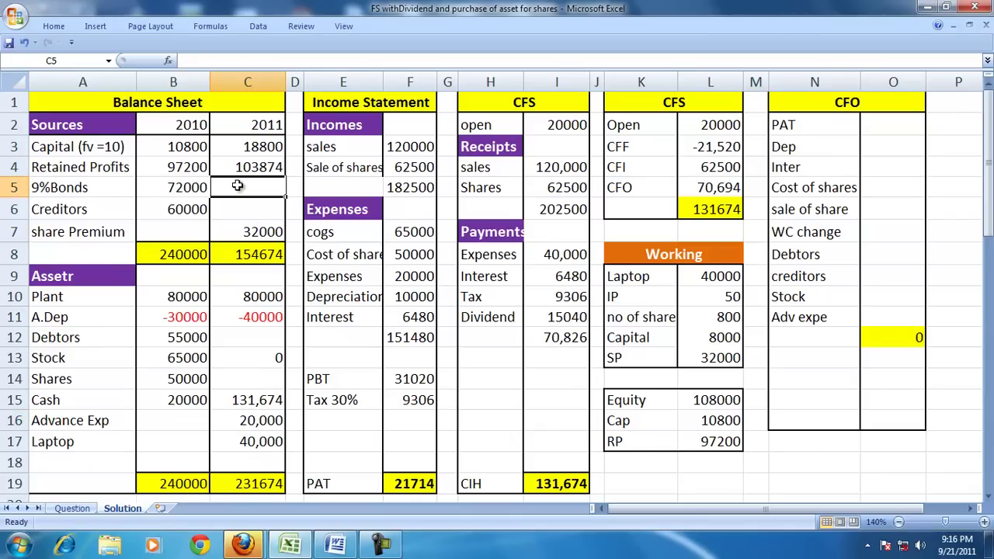
{"action": "type", "text": "=B5"}
{"action": "key", "text": "Return"}
{"action": "type", "text": "=B6"}
{"action": "key", "text": "Return"}
Step: Carry the 2010 Debtors balance into the 2011 balance sheet with =B12 in C12
{"action": "key", "text": "Down"}
{"action": "key", "text": "Down"}
{"action": "key", "text": "Down"}
{"action": "key", "text": "Down"}
{"action": "key", "text": "Down"}
{"action": "key", "text": "Down"}
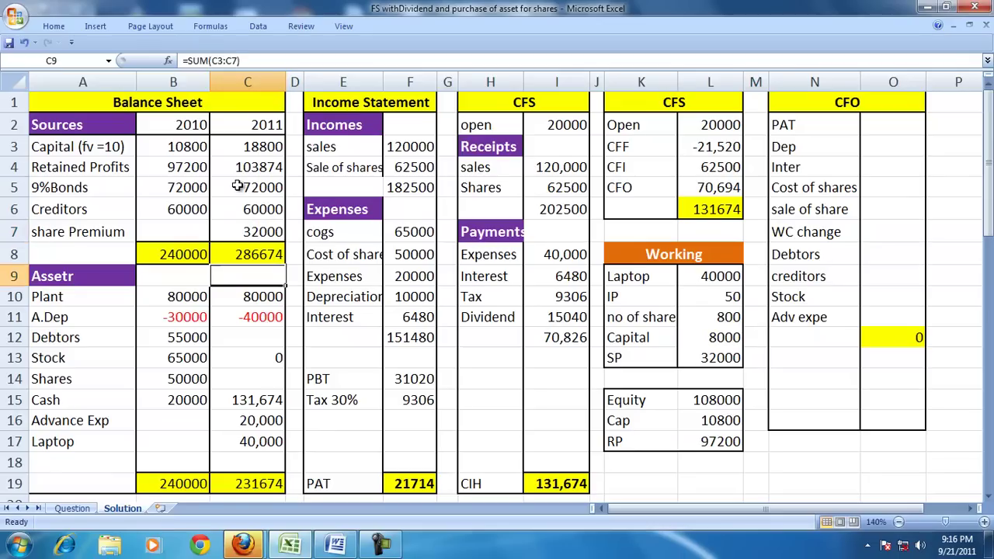
{"action": "key", "text": "Up"}
{"action": "type", "text": "=B12"}
{"action": "key", "text": "Return"}
Step: Calculate the 2011 Shares balance in C14 as the 2010 shares less the cost of shares sold, =B14-F8
{"action": "key", "text": "Down"}
{"action": "type", "text": "="}
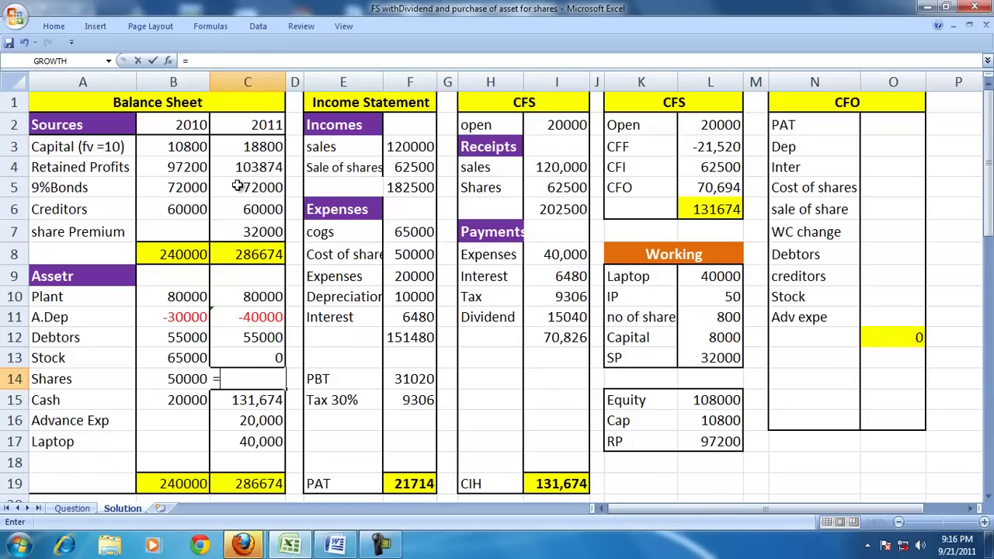
{"action": "left_click", "coordinate": [181, 378]}
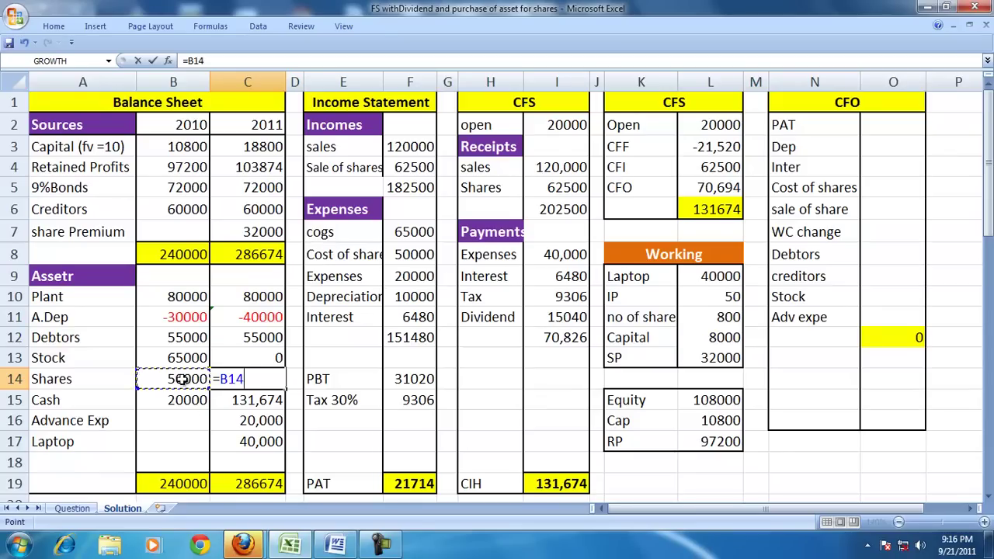
{"action": "type", "text": "-"}
{"action": "left_click", "coordinate": [403, 261]}
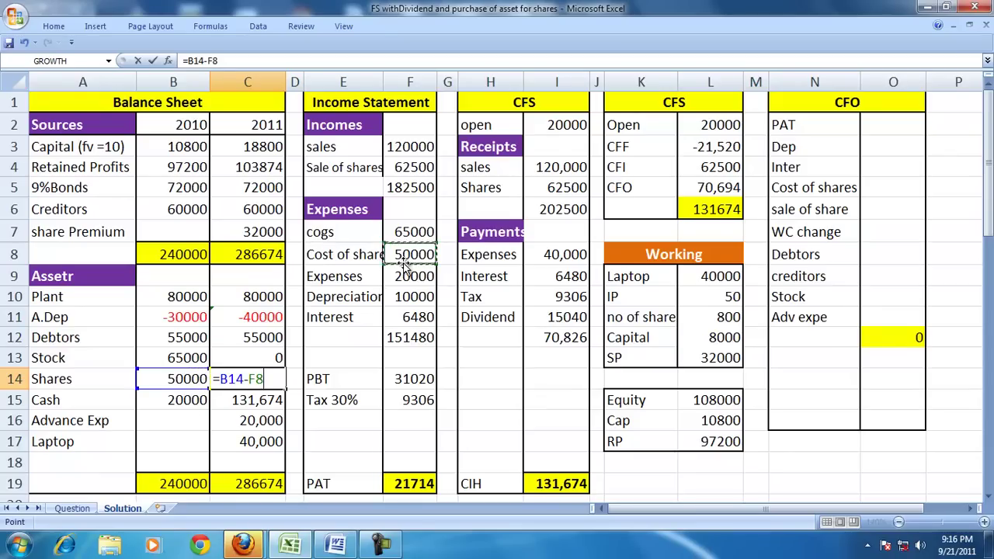
{"action": "key", "text": "Return"}
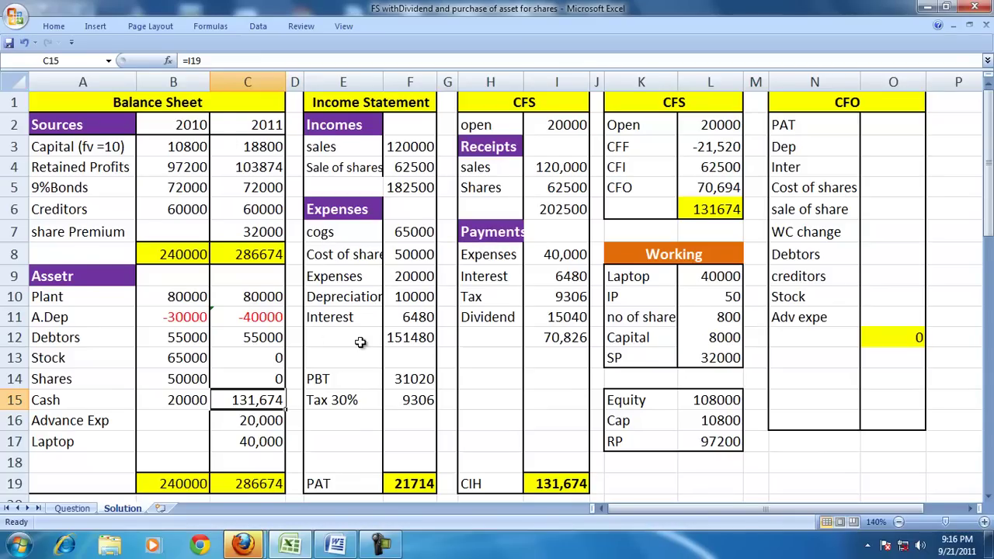
Step: Review the year's transactions in the Word document and compare them with the income statement and cash flow statement in the Excel workbook
{"action": "left_click", "coordinate": [336, 544]}
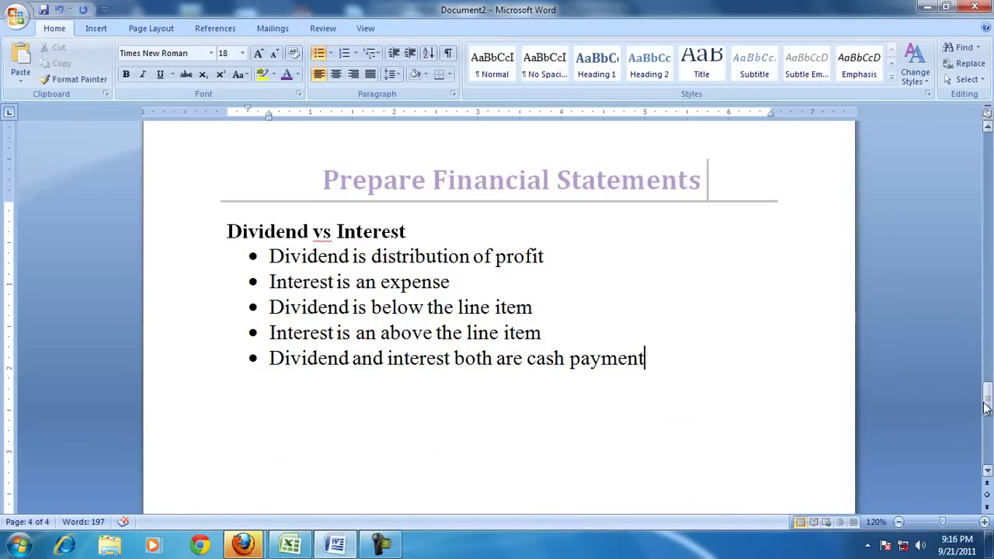
{"action": "left_click_drag", "start_coordinate": [988, 388], "coordinate": [986, 144]}
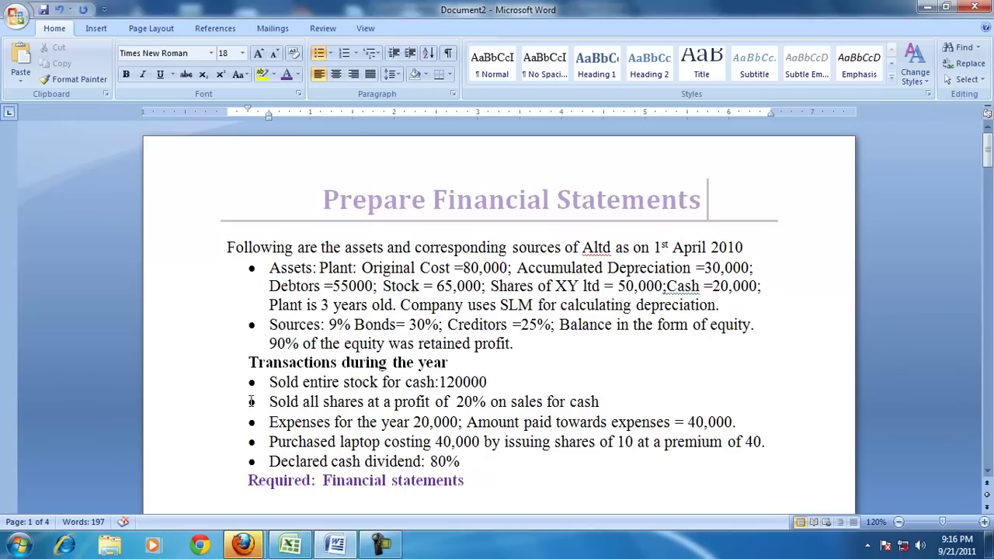
{"action": "left_click_drag", "start_coordinate": [280, 381], "coordinate": [506, 442]}
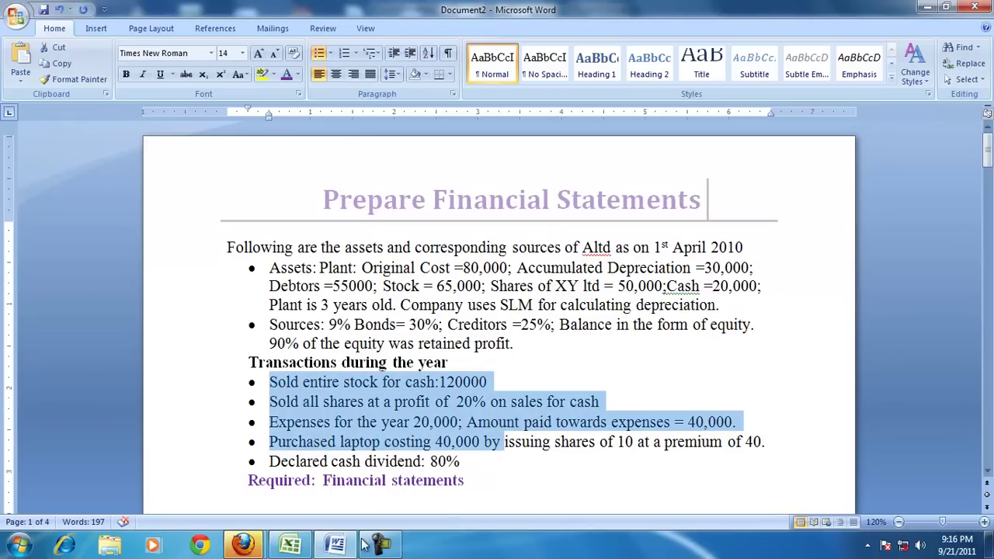
{"action": "left_click", "coordinate": [289, 545]}
{"action": "left_click_drag", "start_coordinate": [348, 101], "coordinate": [394, 471]}
{"action": "left_click_drag", "start_coordinate": [535, 95], "coordinate": [497, 477]}
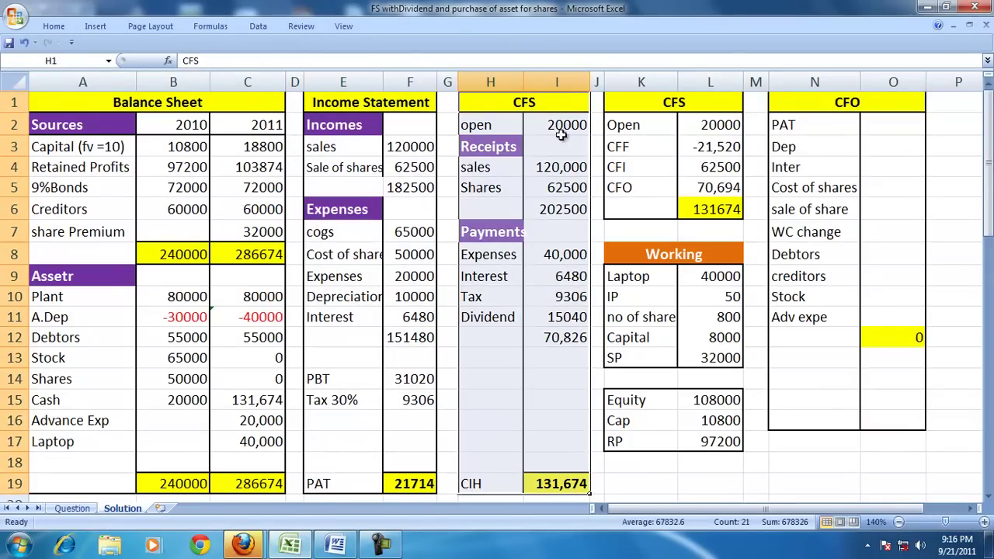
{"action": "left_click_drag", "start_coordinate": [501, 109], "coordinate": [544, 485]}
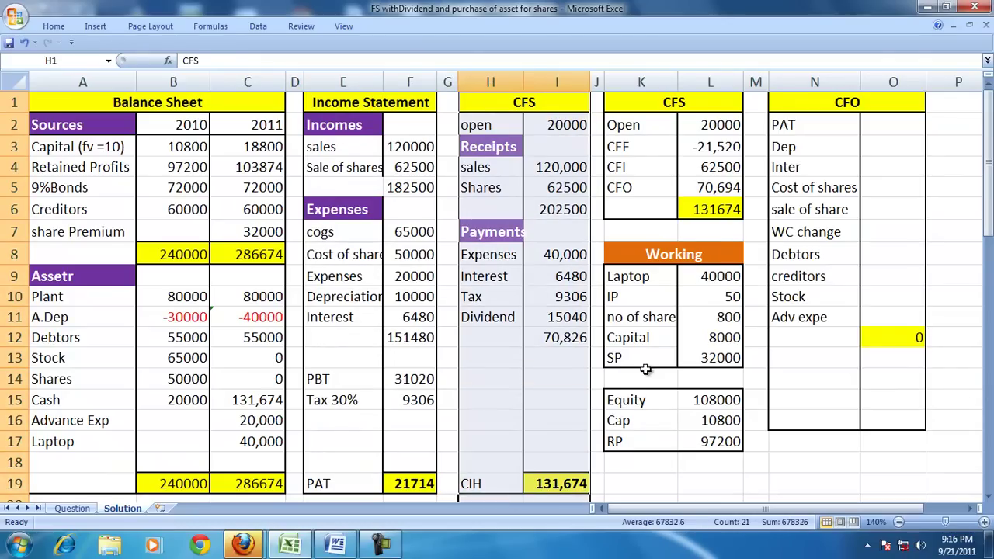
Step: Inspect the CFF, CFI and CFO formulas in the summary cash flow statement and trace the precedents of CFF in L3
{"action": "left_click", "coordinate": [713, 149]}
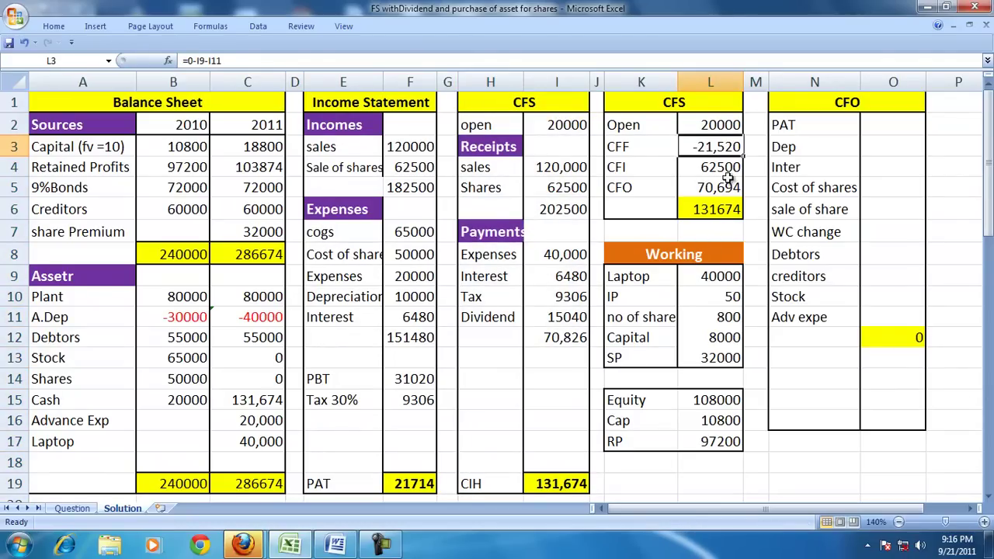
{"action": "left_click", "coordinate": [716, 166]}
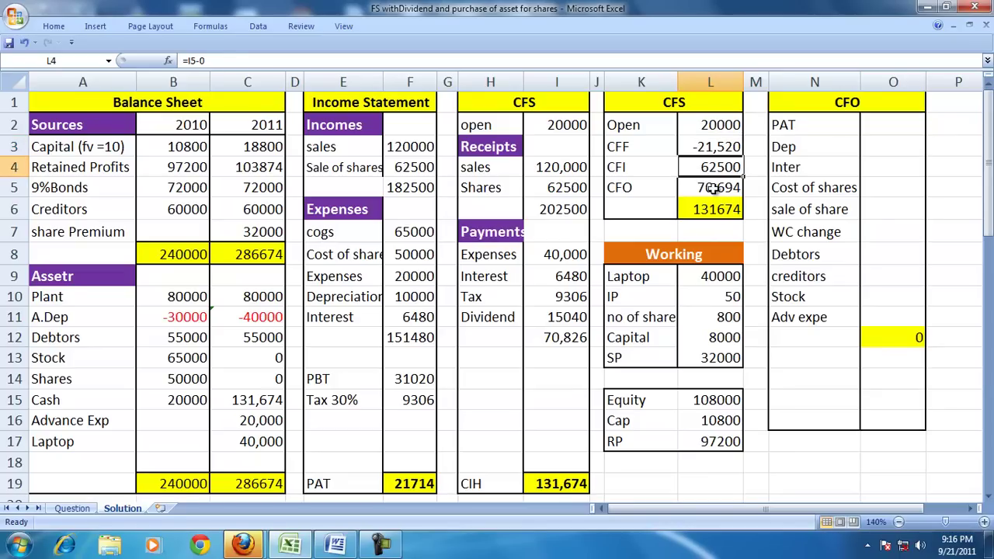
{"action": "left_click", "coordinate": [713, 188]}
{"action": "left_click", "coordinate": [701, 146]}
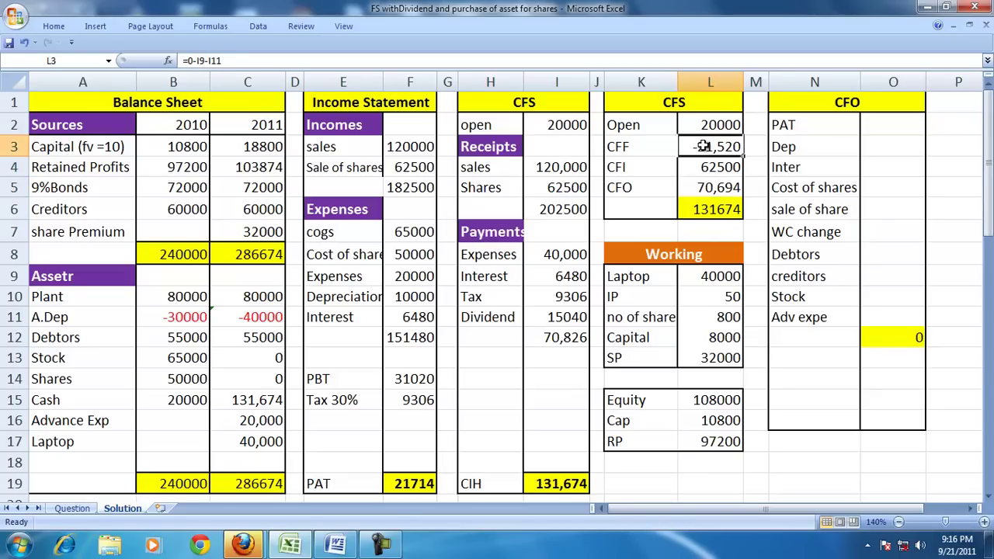
{"action": "left_click", "coordinate": [210, 26]}
{"action": "left_click", "coordinate": [559, 43]}
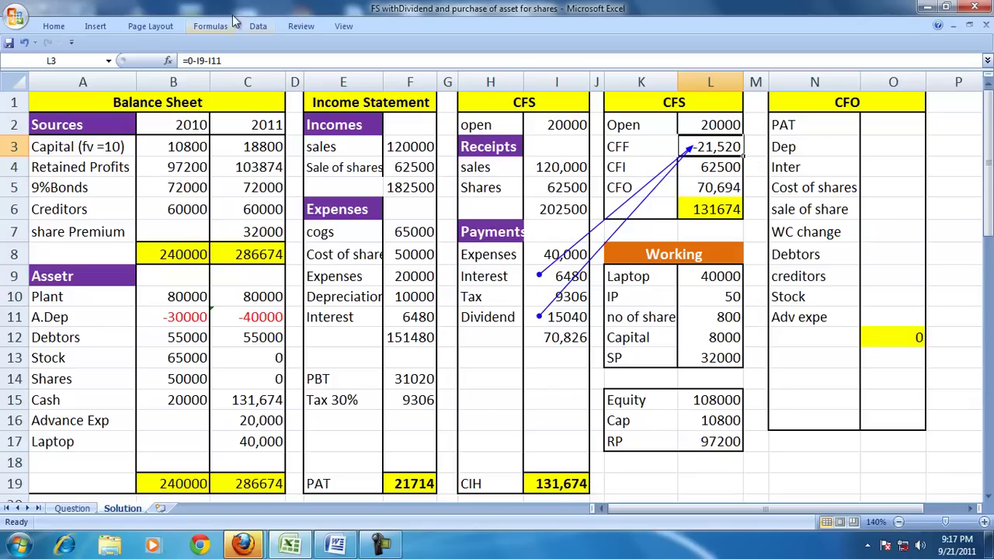
Step: Clear the CFF arrows, trace the precedents of CFI in L4, and remove its arrow
{"action": "left_click", "coordinate": [732, 167]}
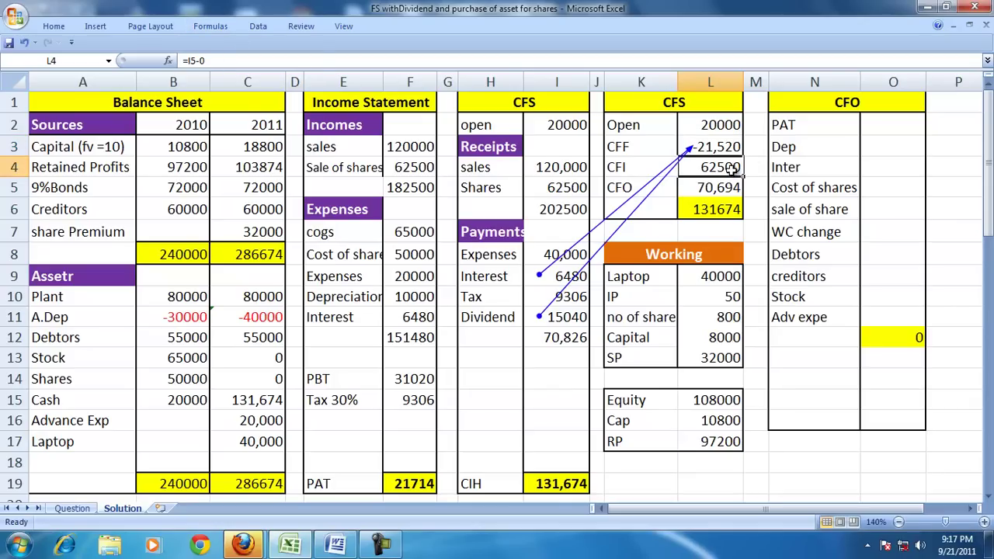
{"action": "left_click", "coordinate": [210, 28]}
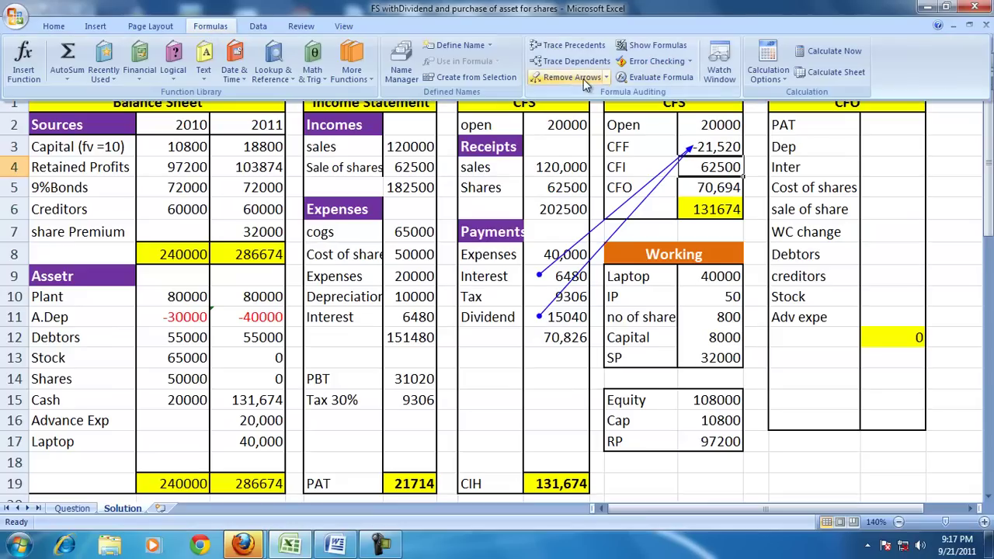
{"action": "left_click", "coordinate": [576, 82]}
{"action": "left_click", "coordinate": [208, 28]}
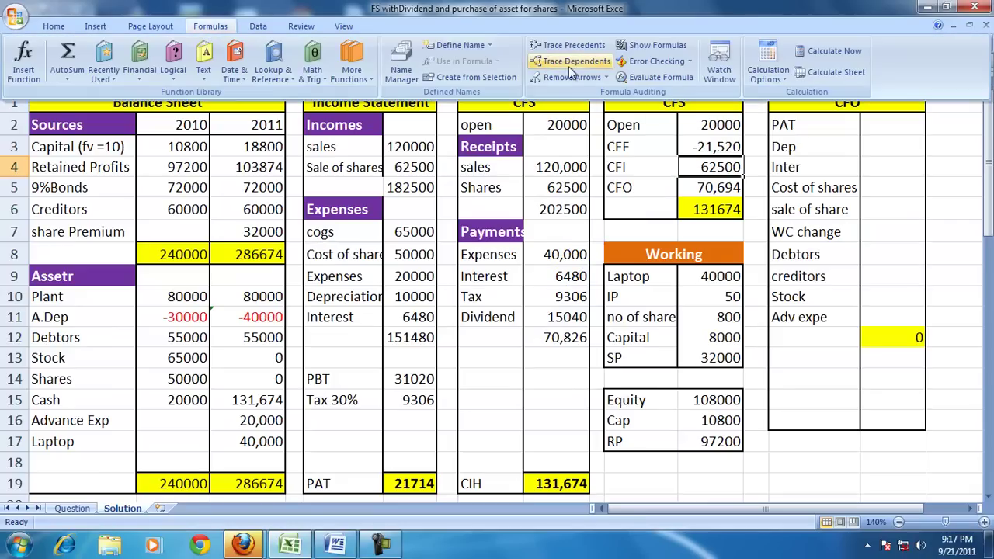
{"action": "left_click", "coordinate": [564, 46]}
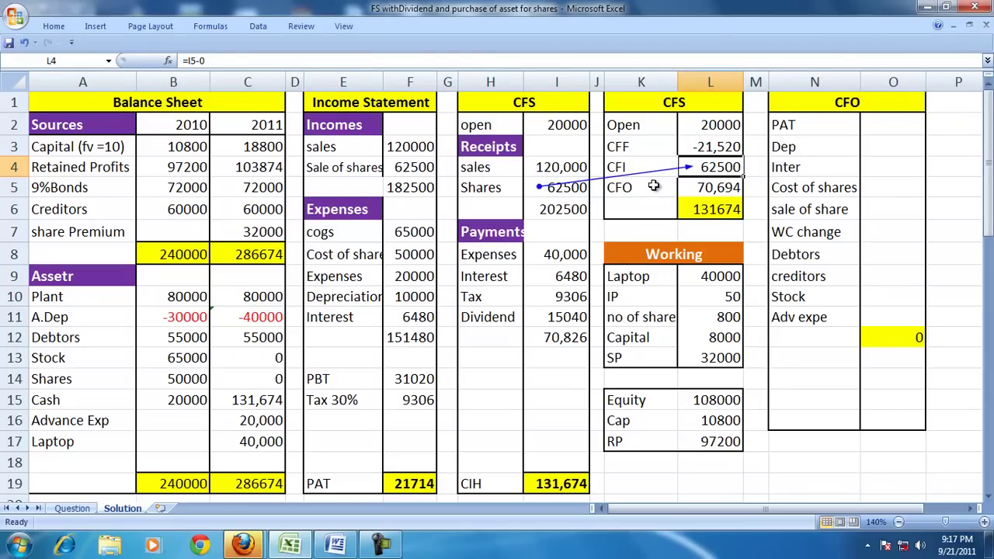
{"action": "left_click", "coordinate": [199, 27]}
{"action": "left_click", "coordinate": [556, 75]}
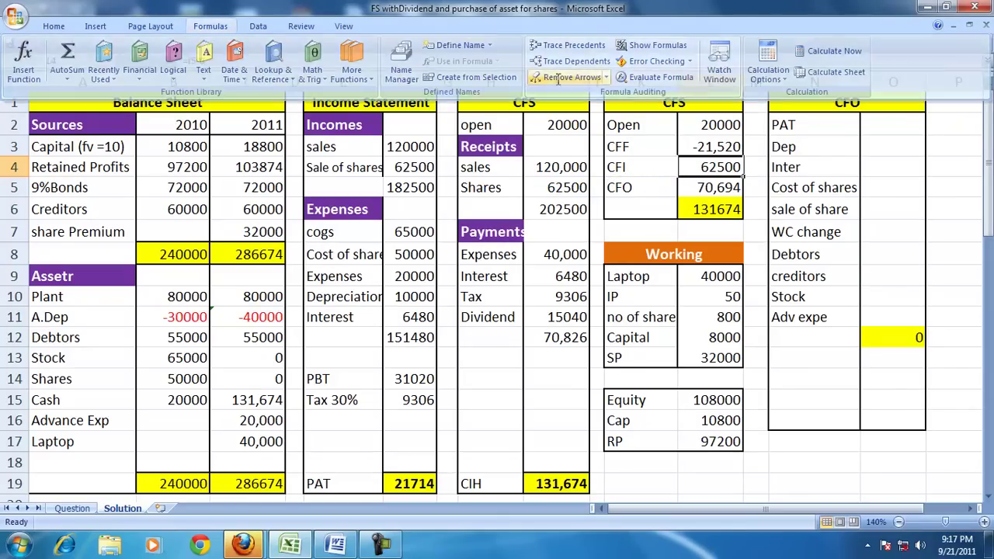
Step: Trace the precedents of CFO in L5, check the linked Expenses and Tax payments, and remove the arrows
{"action": "left_click", "coordinate": [714, 187]}
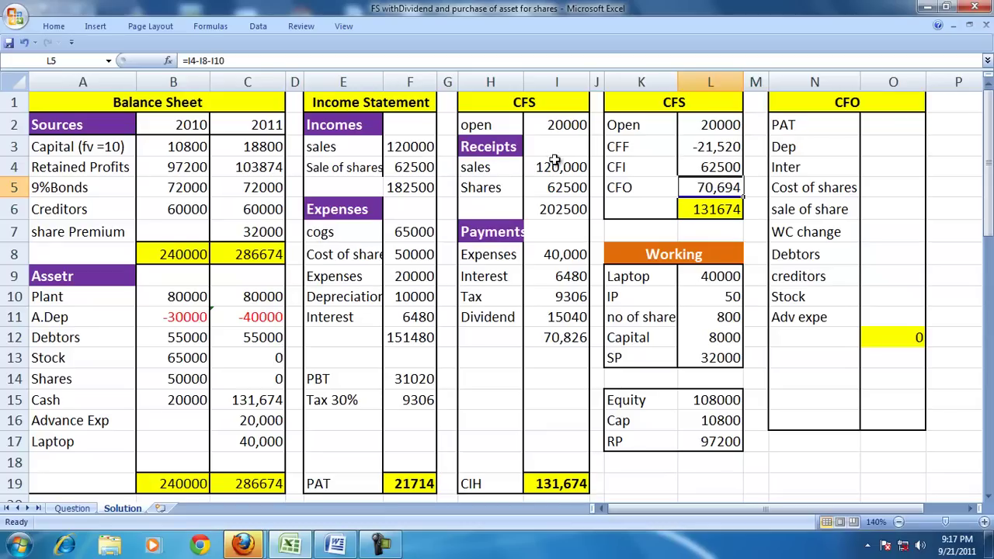
{"action": "left_click", "coordinate": [202, 26]}
{"action": "left_click", "coordinate": [564, 45]}
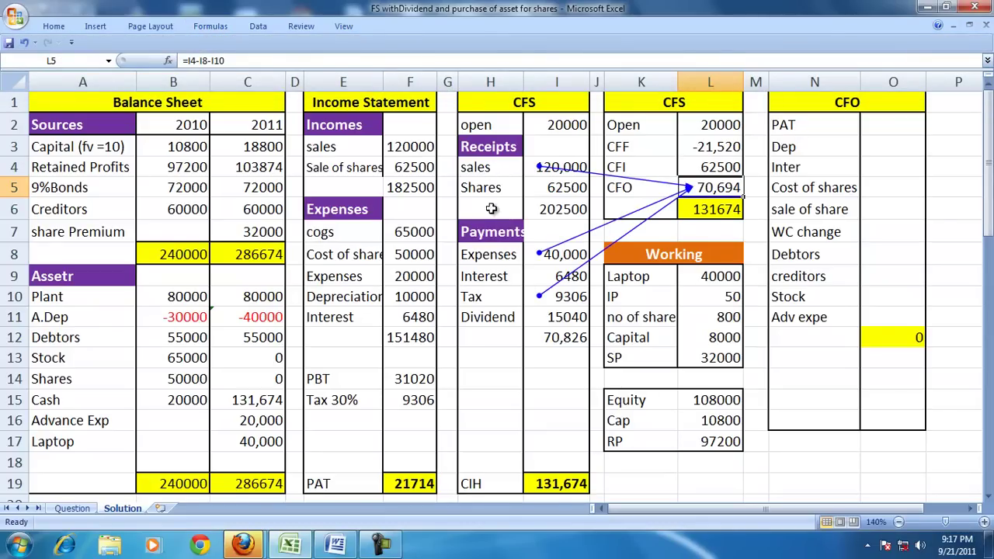
{"action": "left_click", "coordinate": [498, 255]}
{"action": "left_click", "coordinate": [498, 296]}
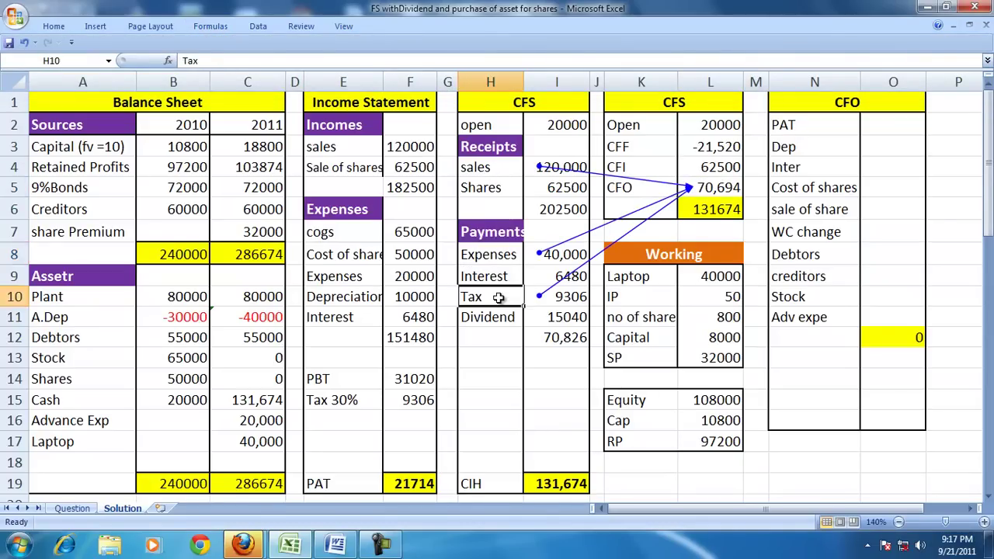
{"action": "left_click", "coordinate": [203, 29]}
{"action": "left_click", "coordinate": [563, 96]}
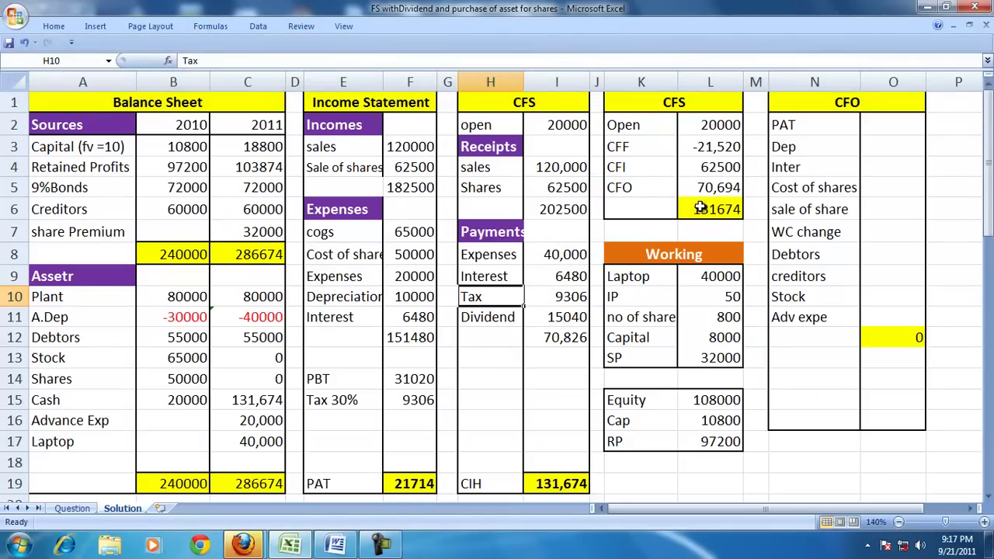
Step: Label the total row of the summary cash flow statement "closing" in K6
{"action": "left_click", "coordinate": [635, 210]}
{"action": "type", "text": "c"}
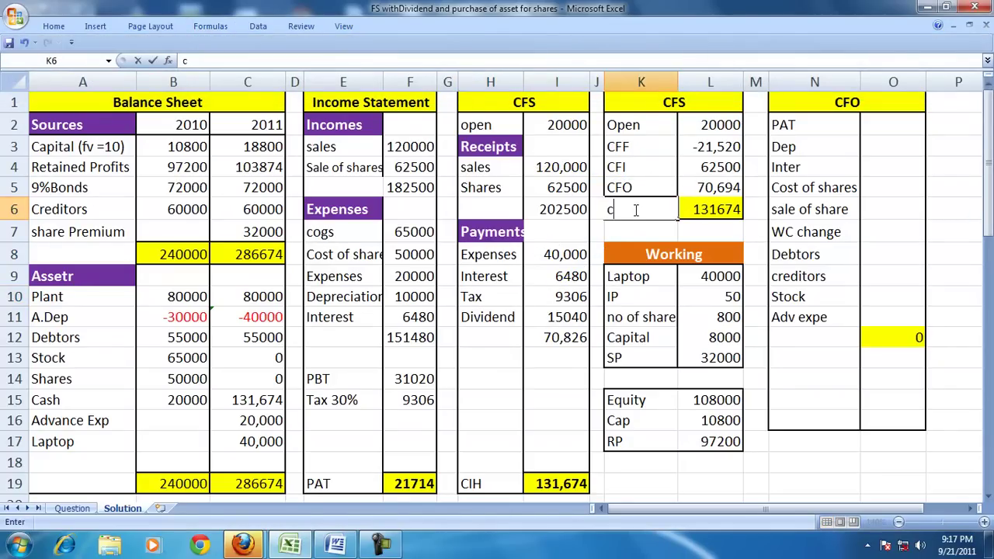
{"action": "type", "text": "losing"}
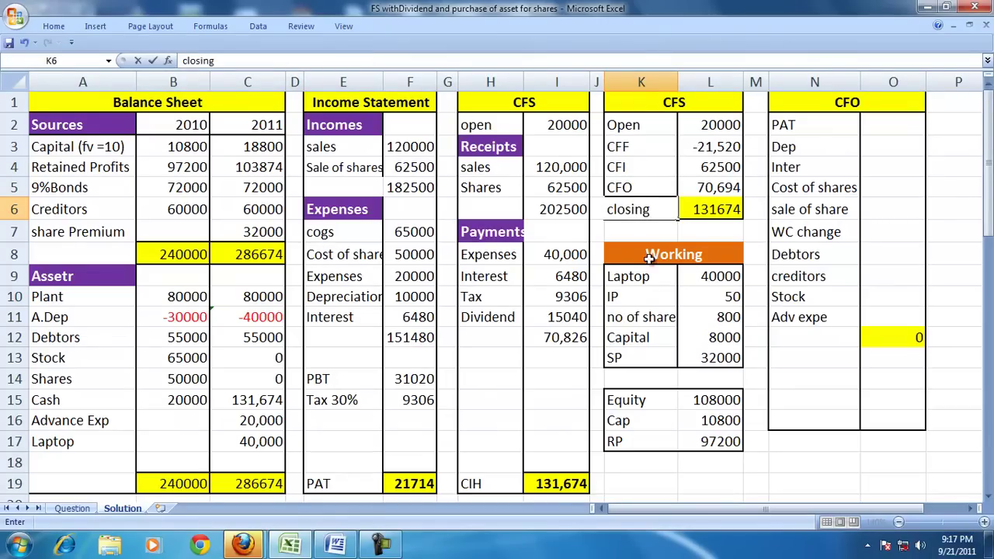
{"action": "key", "text": "Return"}
Step: Link the PAT amount in O2 of the CFO reconciliation to the income statement's PAT in F19
{"action": "left_click_drag", "start_coordinate": [621, 147], "coordinate": [621, 189]}
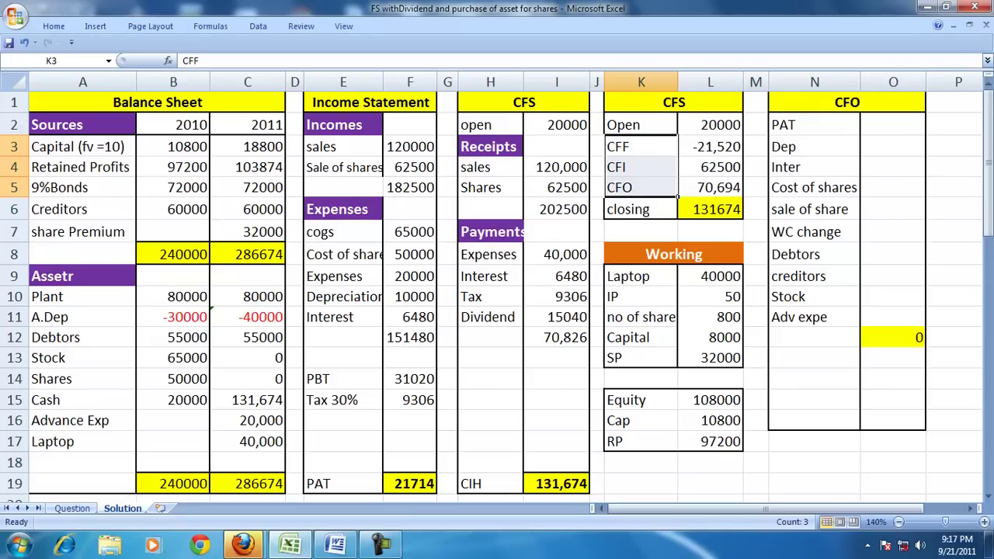
{"action": "left_click", "coordinate": [708, 189]}
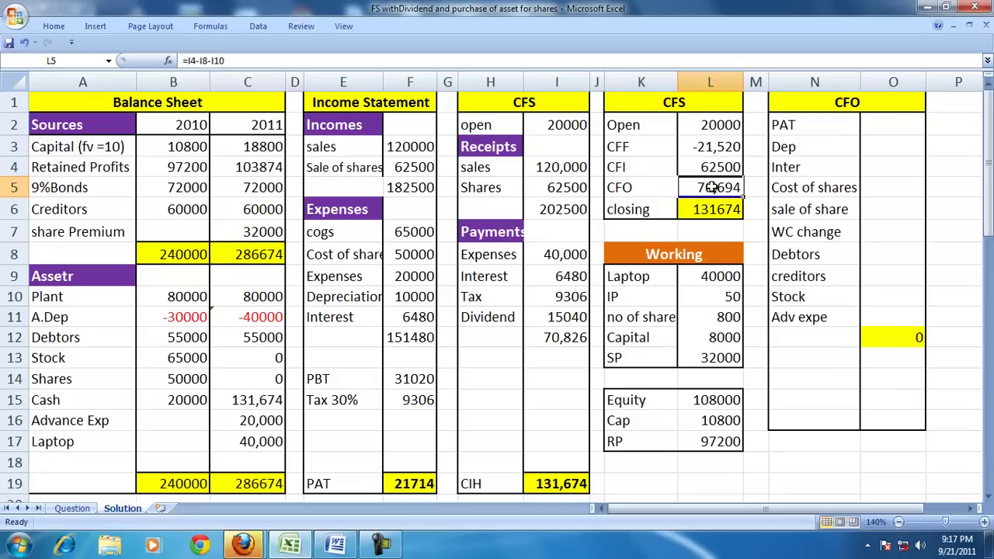
{"action": "left_click", "coordinate": [875, 118]}
{"action": "type", "text": "="}
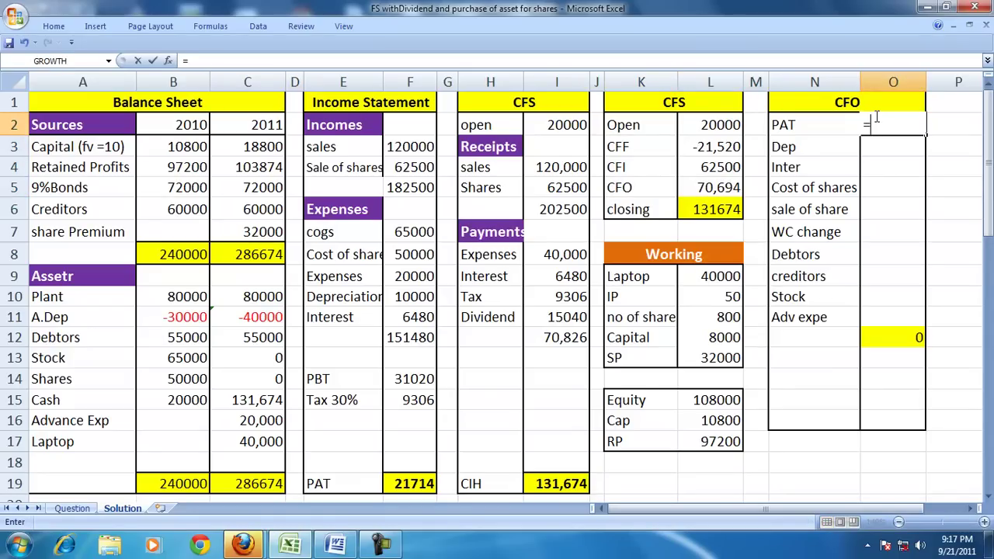
{"action": "left_click", "coordinate": [400, 483]}
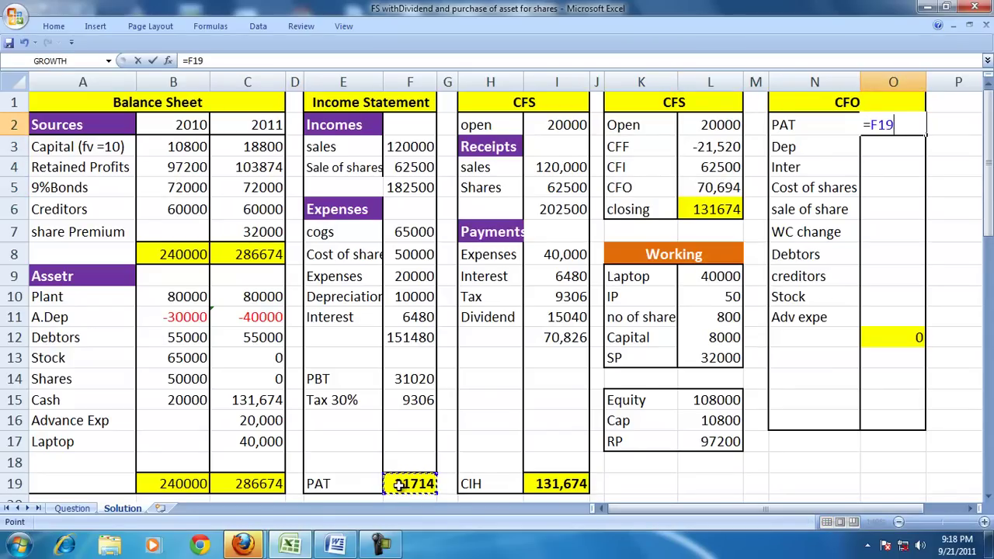
{"action": "key", "text": "Return"}
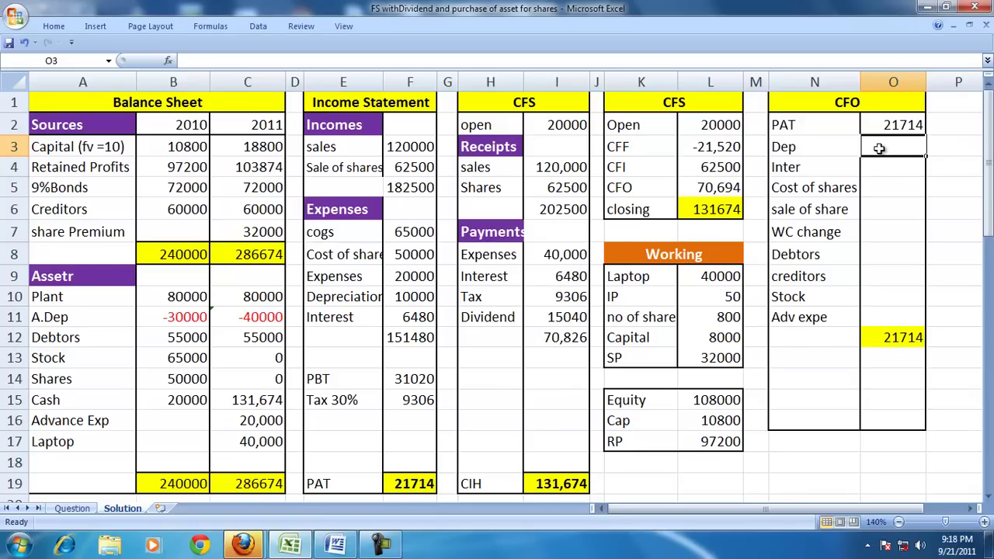
Step: Link the Depreciation label in N3 to E10 and its amount in O3 to F10 of the income statement
{"action": "left_click", "coordinate": [795, 149]}
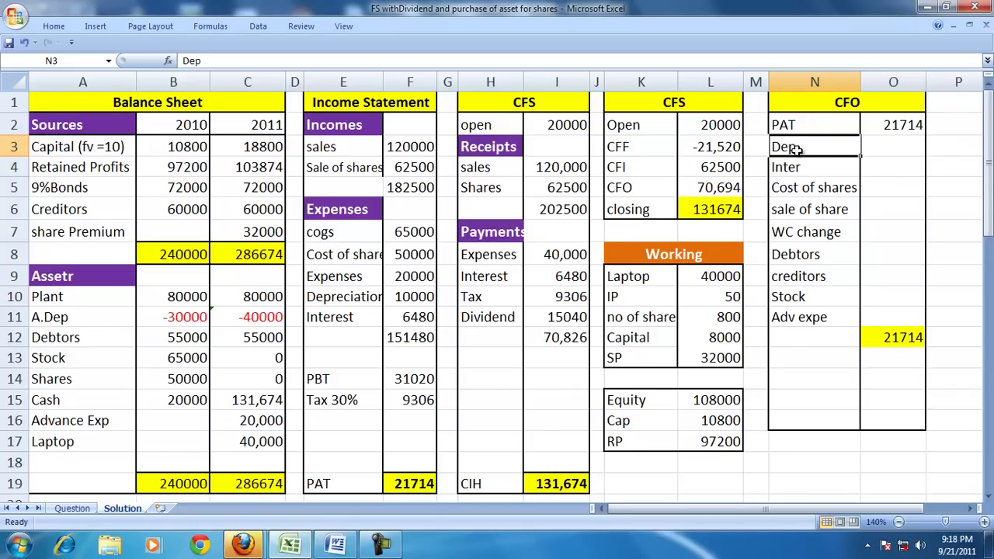
{"action": "type", "text": "="}
{"action": "left_click", "coordinate": [330, 299]}
{"action": "key", "text": "Return"}
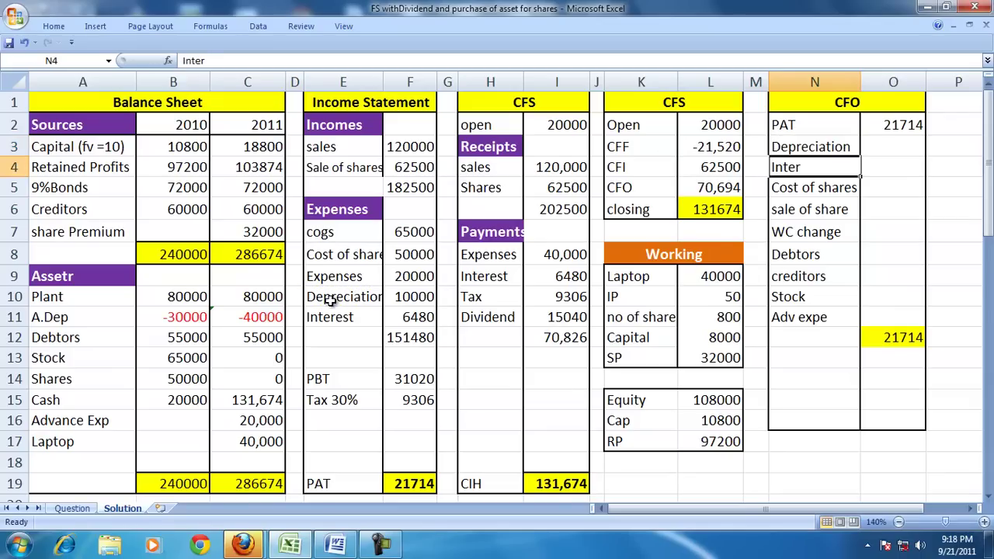
{"action": "left_click", "coordinate": [891, 146]}
{"action": "type", "text": "="}
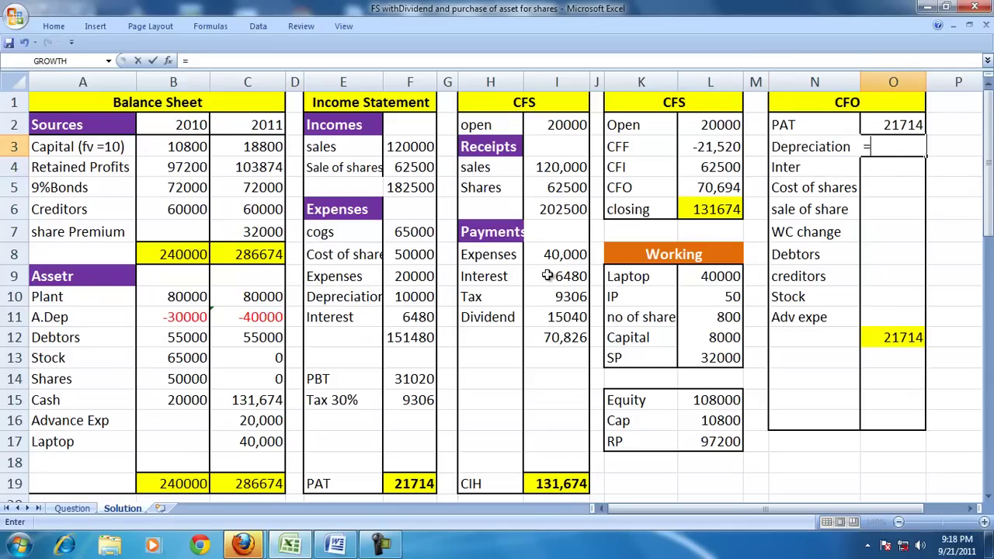
{"action": "left_click", "coordinate": [413, 299]}
{"action": "key", "text": "Return"}
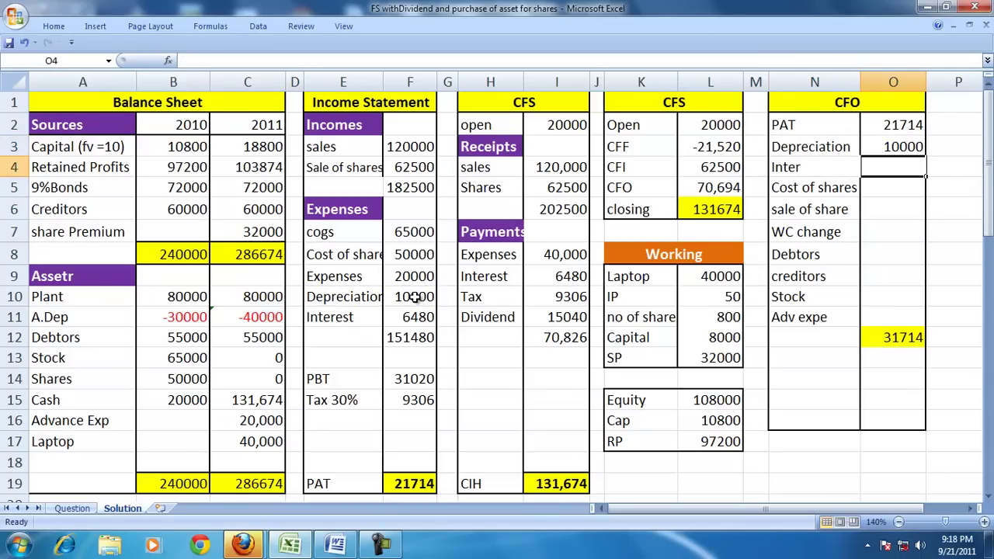
Step: Link the Interest label in N4 to E11 and its amount in O4 to F11 of the income statement
{"action": "key", "text": "Left"}
{"action": "type", "text": "="}
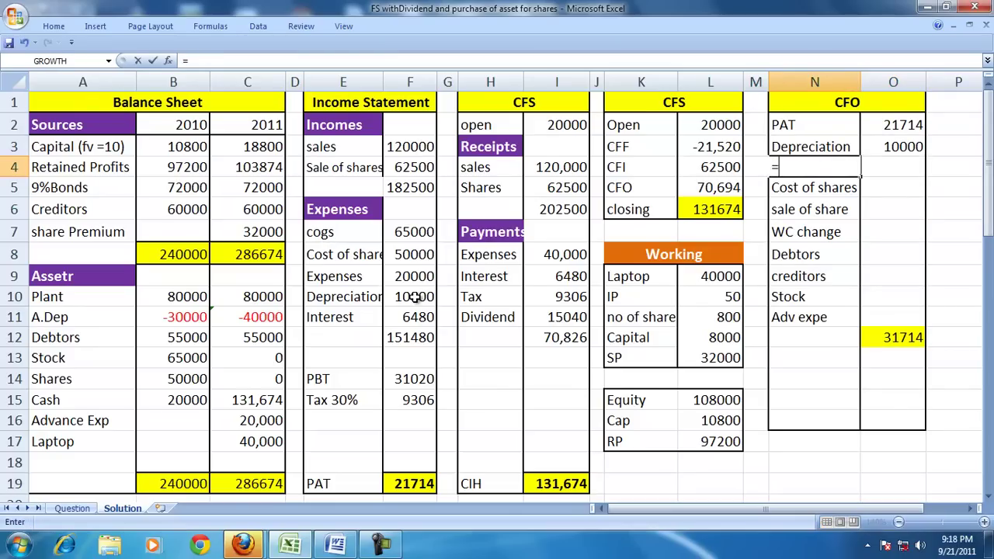
{"action": "left_click", "coordinate": [362, 318]}
{"action": "key", "text": "Escape"}
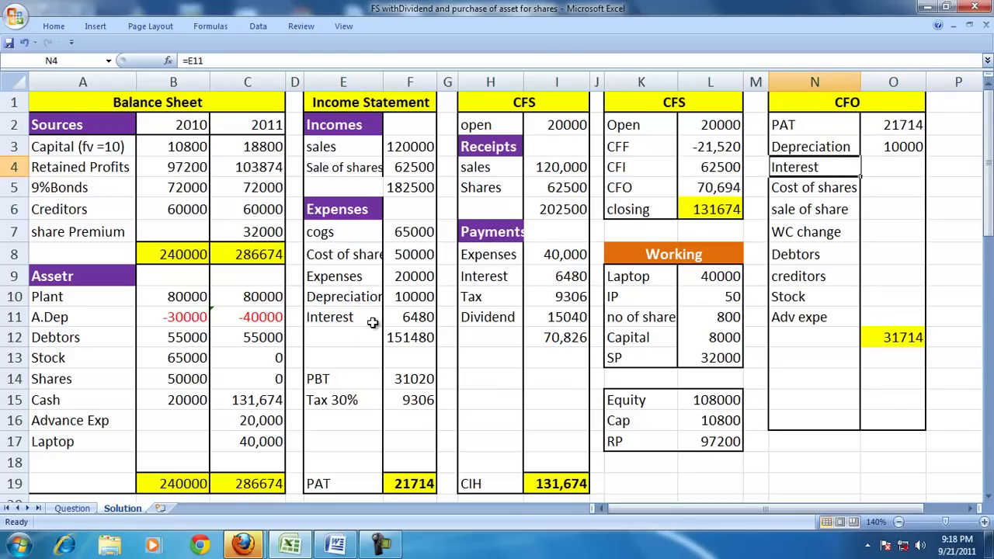
{"action": "key", "text": "Right"}
{"action": "type", "text": "="}
{"action": "left_click", "coordinate": [420, 318]}
{"action": "key", "text": "Return"}
Step: Add back the cost of shares in O5 with =F8 and deduct the sale of shares in O6 with =-F4
{"action": "type", "text": "="}
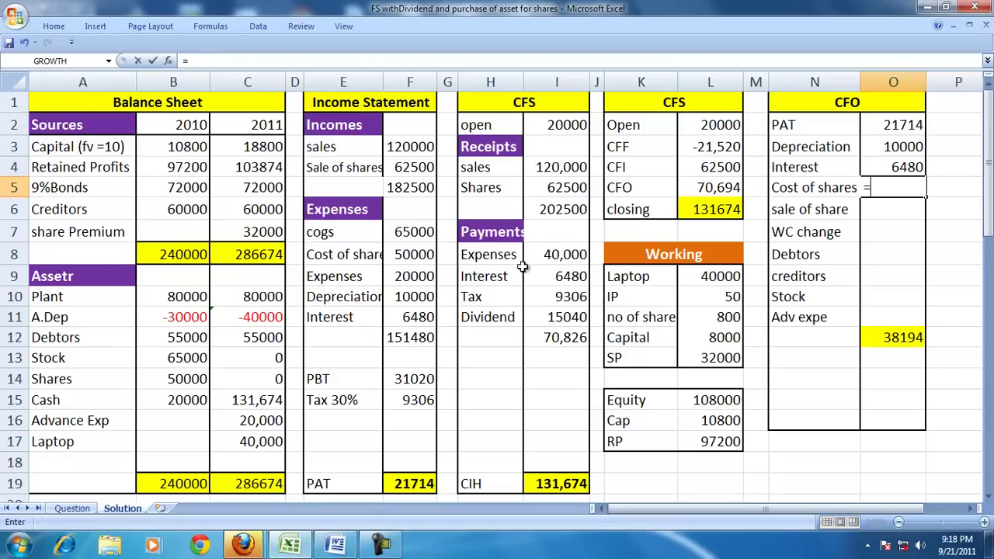
{"action": "left_click", "coordinate": [410, 253]}
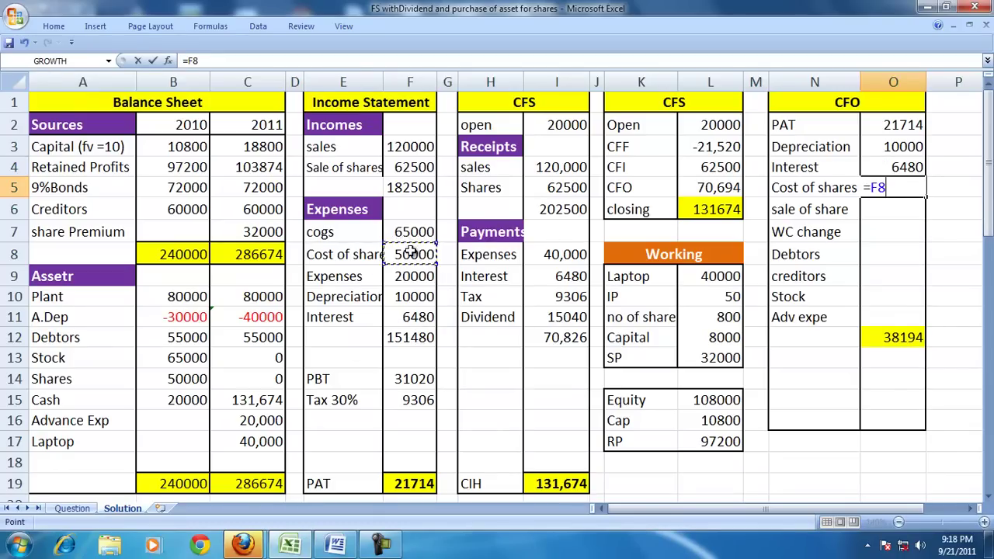
{"action": "key", "text": "Return"}
{"action": "type", "text": "=-"}
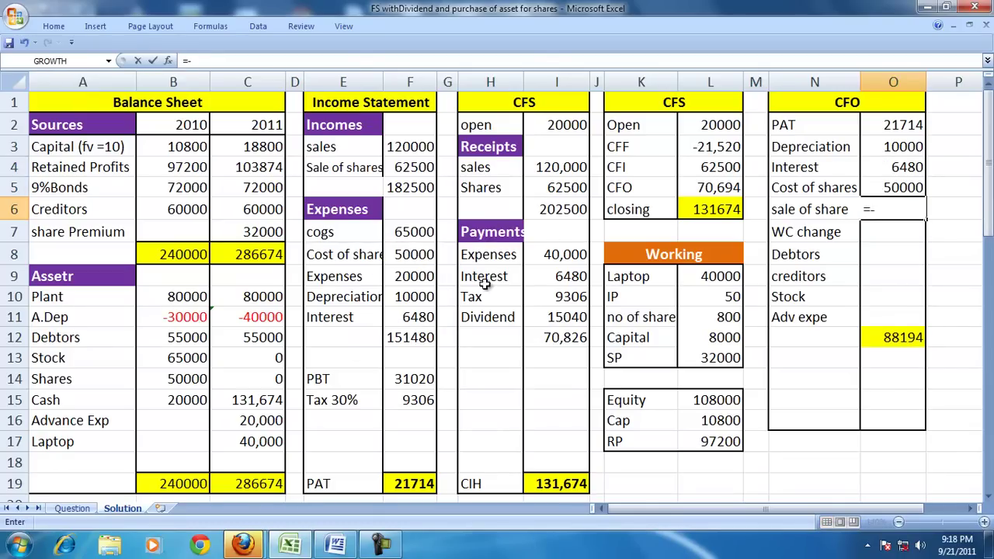
{"action": "left_click", "coordinate": [403, 167]}
{"action": "key", "text": "Return"}
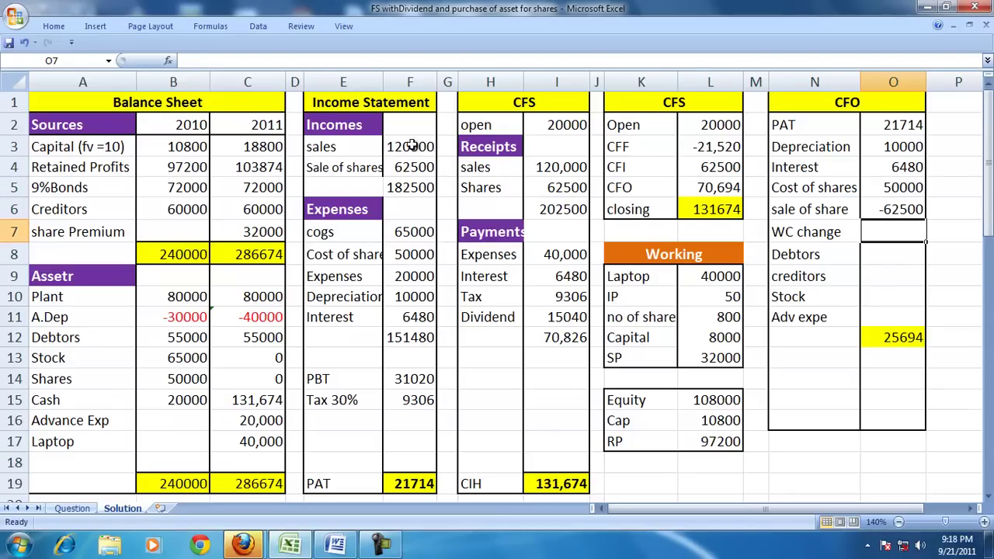
Step: Calculate the Debtors working capital change in O8 as 2010 minus 2011 with =B12-C12
{"action": "mouse_move", "coordinate": [904, 192]}
{"action": "left_mouse_down"}
{"action": "mouse_move", "coordinate": [895, 209]}
{"action": "mouse_move", "coordinate": [904, 202]}
{"action": "left_mouse_up"}
{"action": "left_click_drag", "start_coordinate": [344, 149], "coordinate": [402, 318]}
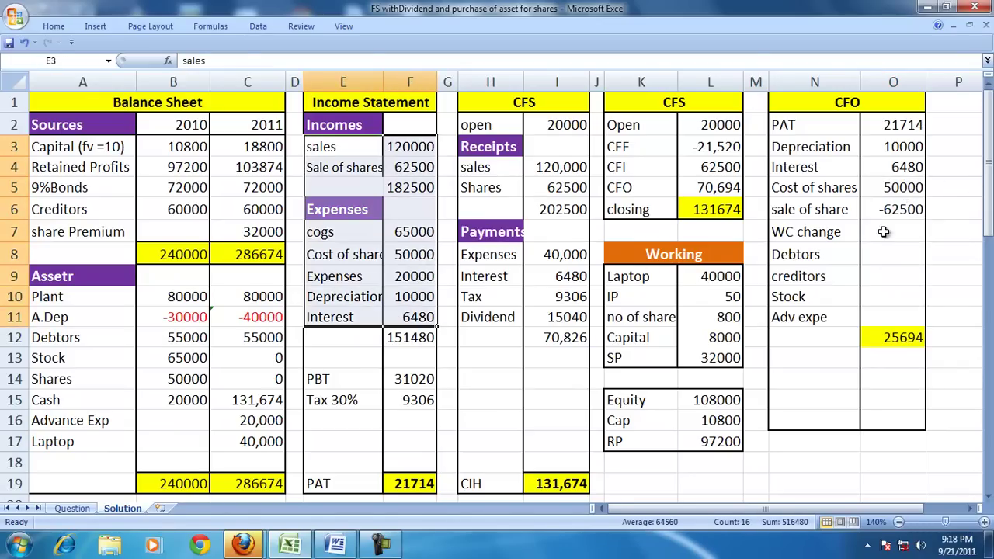
{"action": "left_click", "coordinate": [793, 233]}
{"action": "left_click", "coordinate": [799, 256]}
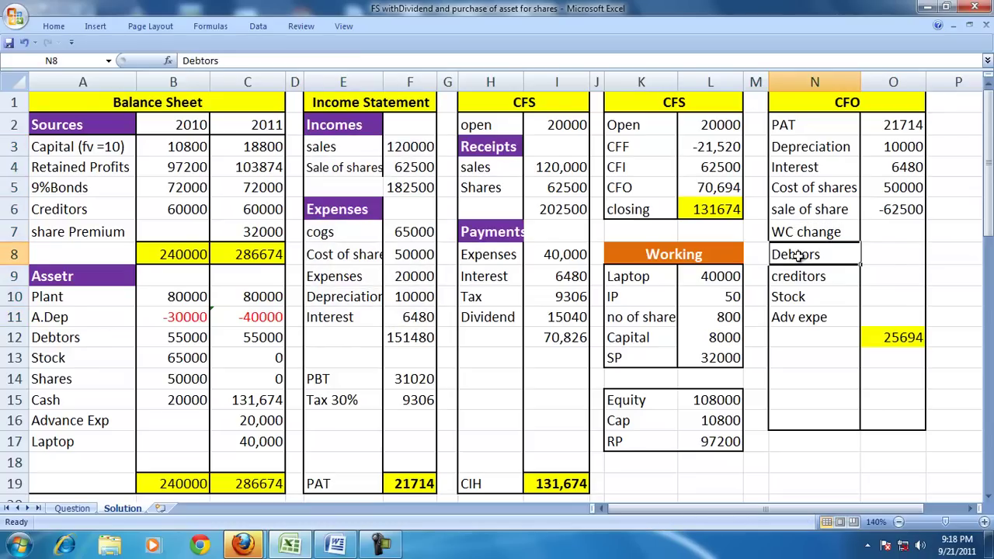
{"action": "left_click", "coordinate": [886, 264]}
{"action": "type", "text": "="}
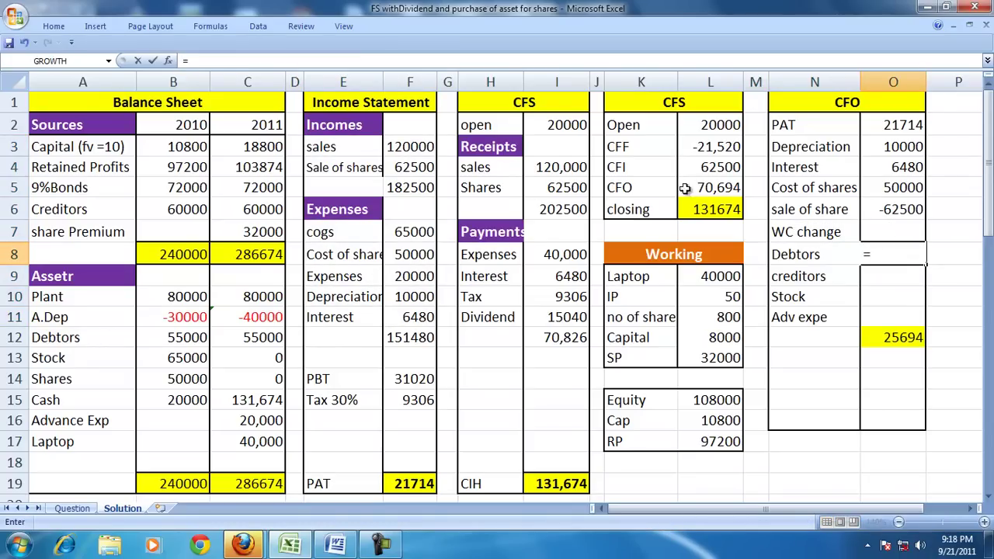
{"action": "left_click", "coordinate": [158, 338]}
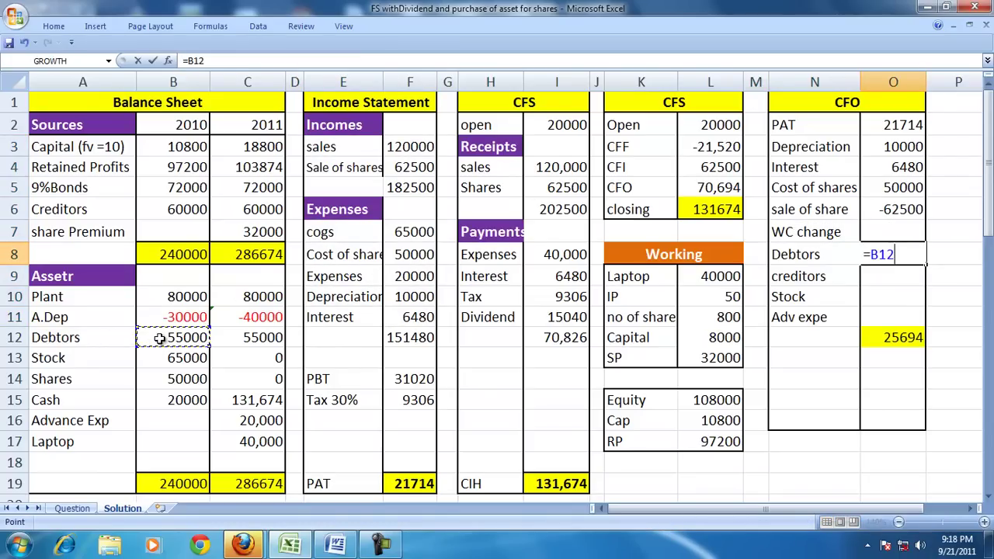
{"action": "type", "text": "-"}
{"action": "left_click", "coordinate": [249, 339]}
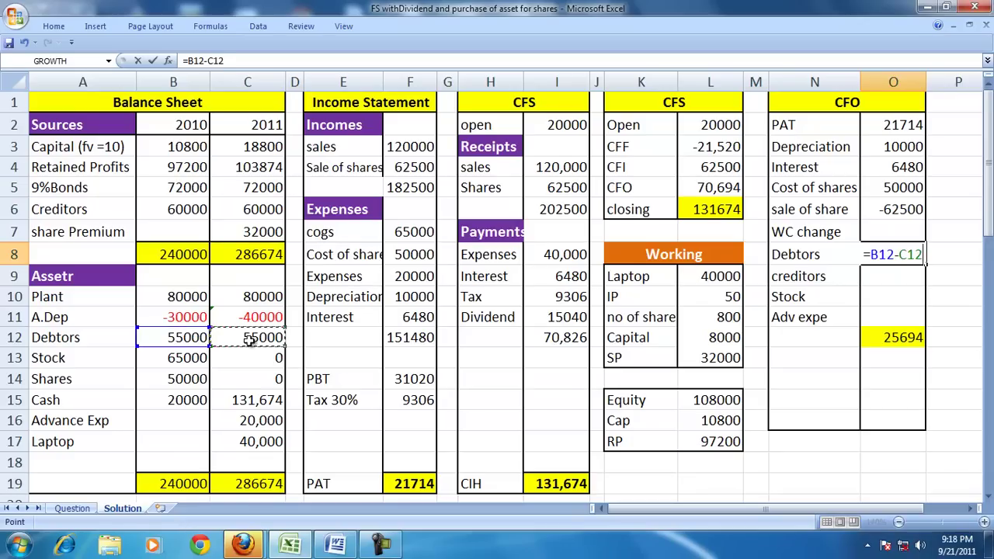
{"action": "key", "text": "Return"}
Step: Calculate the creditors change in O9 by subtracting the 2011 Creditors in C6 from the 2010 Creditors in B6
{"action": "type", "text": "="}
{"action": "left_click", "coordinate": [148, 215]}
{"action": "type", "text": "-"}
{"action": "left_click", "coordinate": [258, 211]}
{"action": "key", "text": "Return"}
Step: Calculate the Stock change in O10 with =B13-C13 and check it against cogs and the 2010 stock
{"action": "type", "text": "="}
{"action": "left_click", "coordinate": [172, 357]}
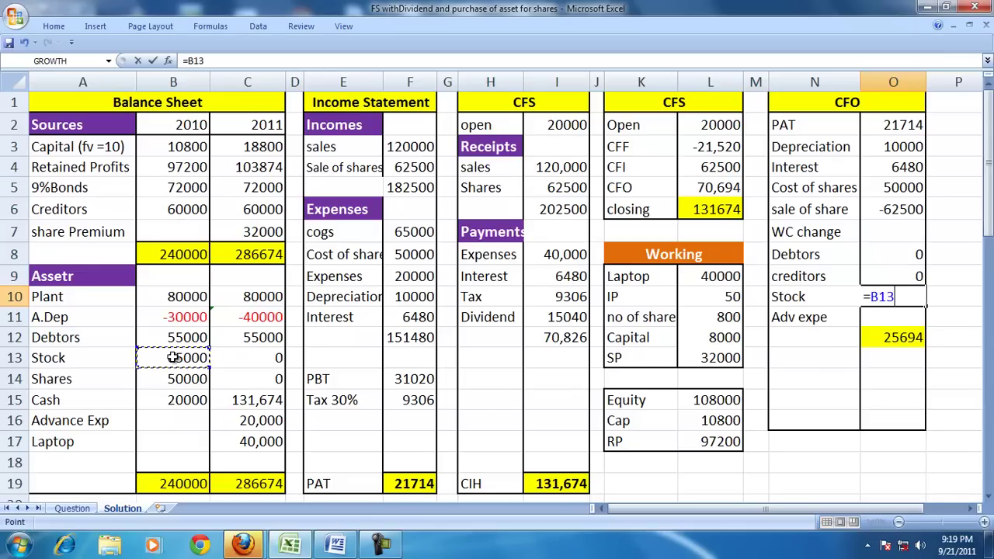
{"action": "left_click", "coordinate": [225, 351]}
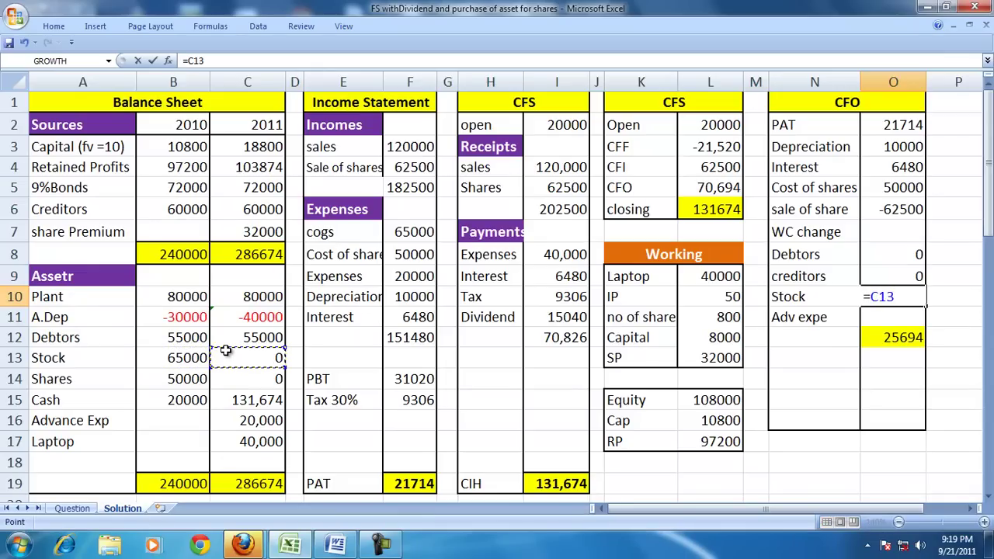
{"action": "left_click", "coordinate": [188, 357]}
{"action": "type", "text": "-"}
{"action": "left_click", "coordinate": [259, 357]}
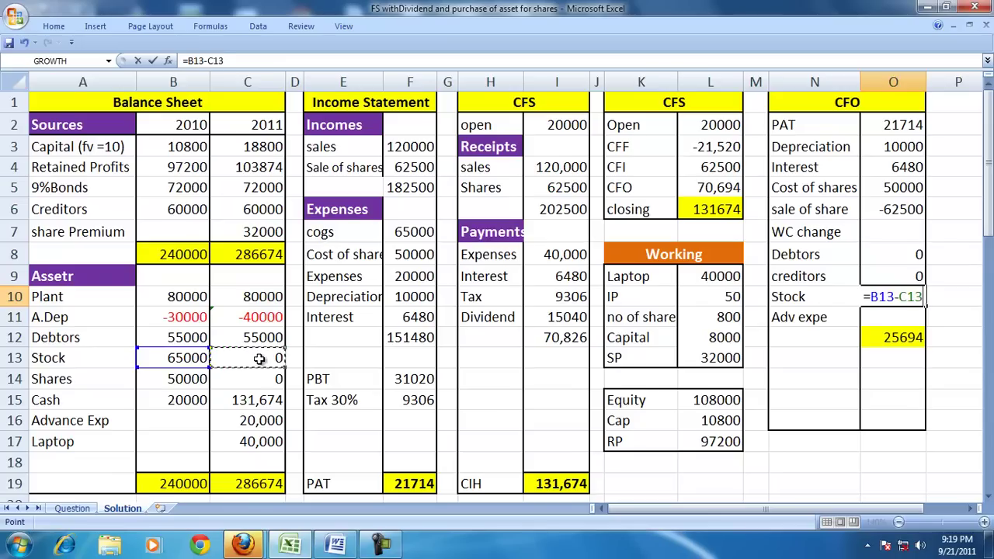
{"action": "key", "text": "Return"}
{"action": "left_click", "coordinate": [411, 233]}
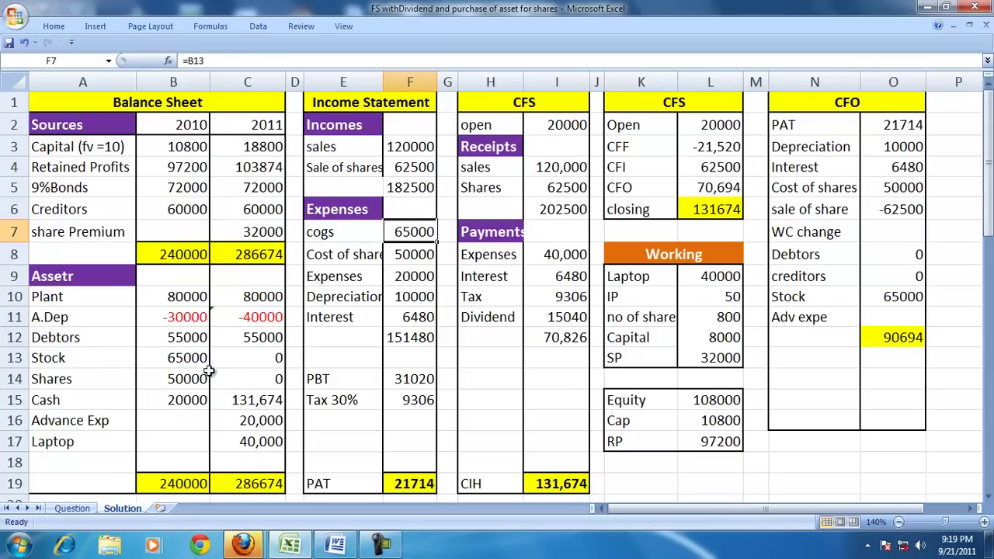
{"action": "left_click", "coordinate": [181, 358]}
Step: Calculate the advance expense change in O11 as B16 minus C16 and compare the Expenses payment with the income statement's Expenses
{"action": "left_click", "coordinate": [894, 299]}
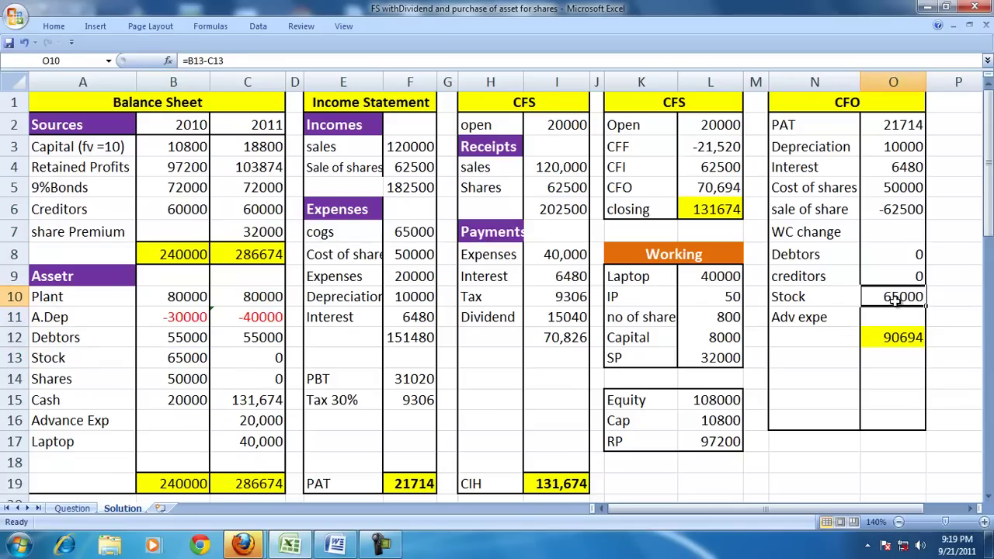
{"action": "key", "text": "Down"}
{"action": "type", "text": "="}
{"action": "left_click", "coordinate": [183, 417]}
{"action": "type", "text": "-"}
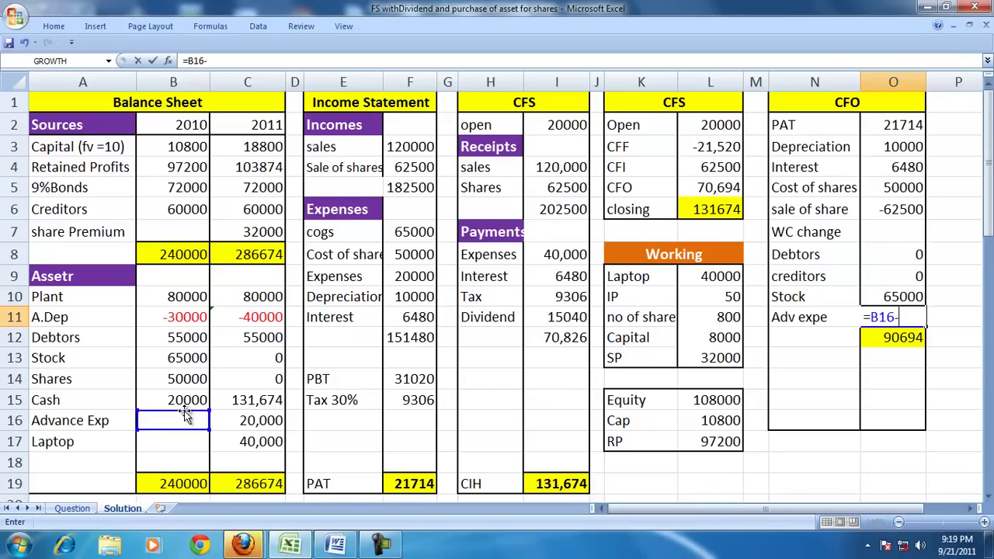
{"action": "left_click", "coordinate": [256, 421]}
{"action": "key", "text": "Return"}
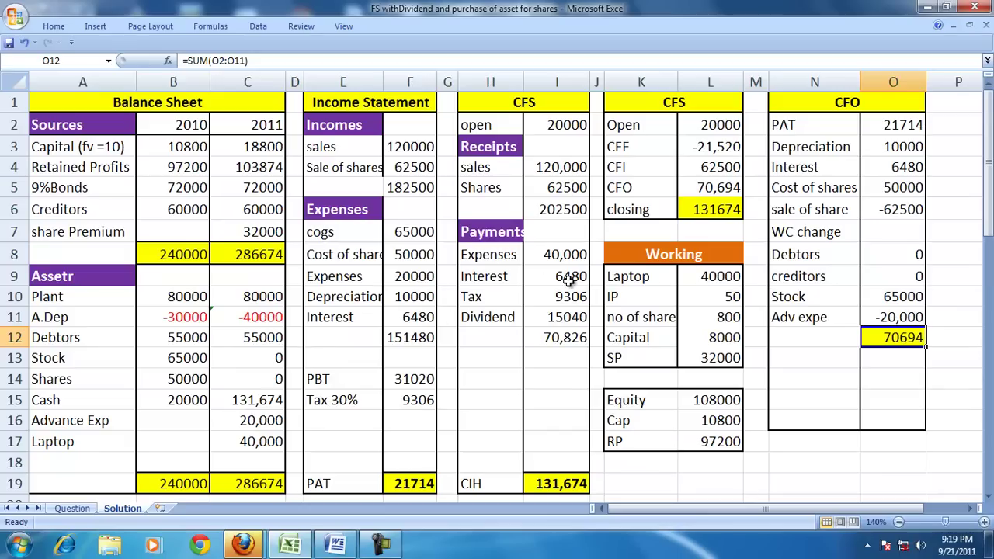
{"action": "left_click", "coordinate": [547, 259]}
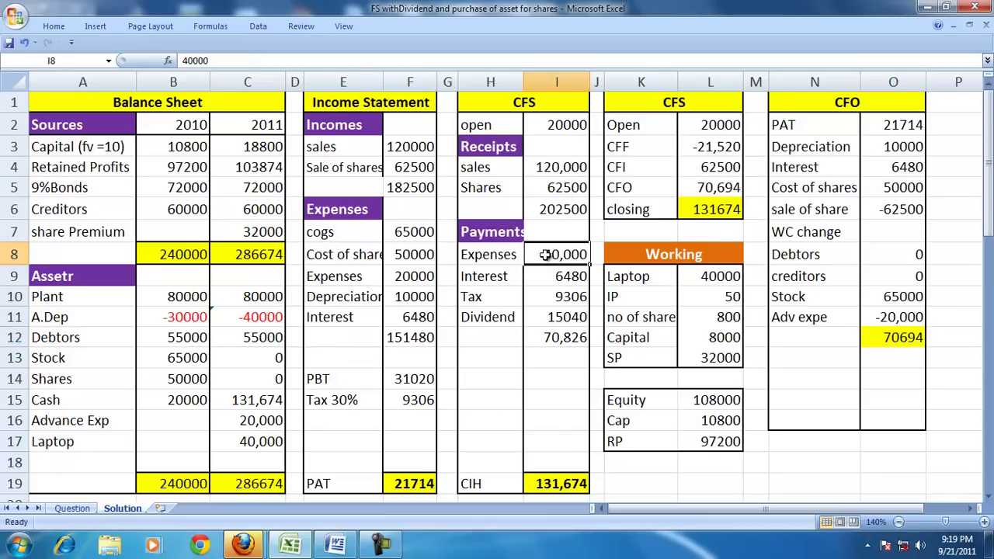
{"action": "left_click", "coordinate": [410, 276]}
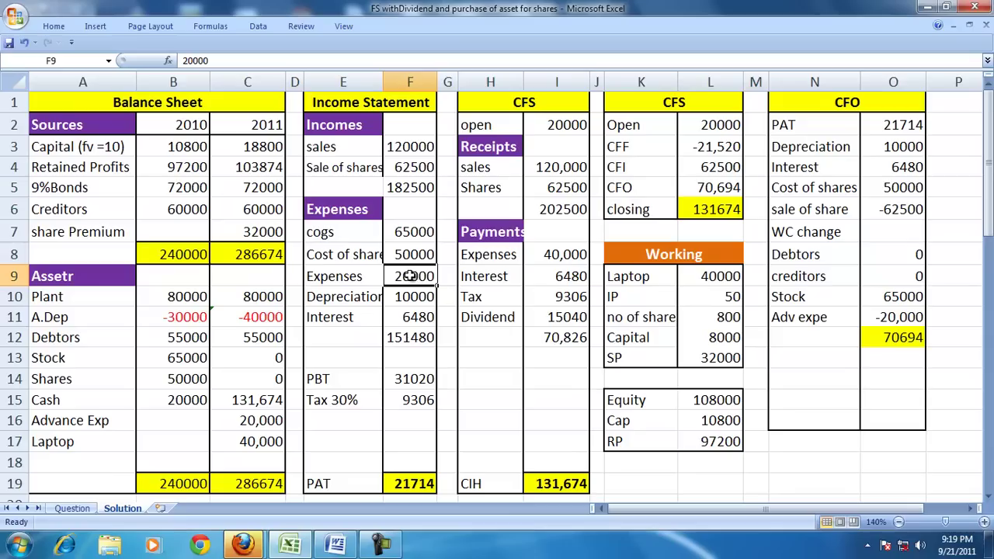
Step: Label the total row of the CFO reconciliation "CFO" in N12
{"action": "left_click", "coordinate": [910, 334]}
{"action": "left_click", "coordinate": [817, 330]}
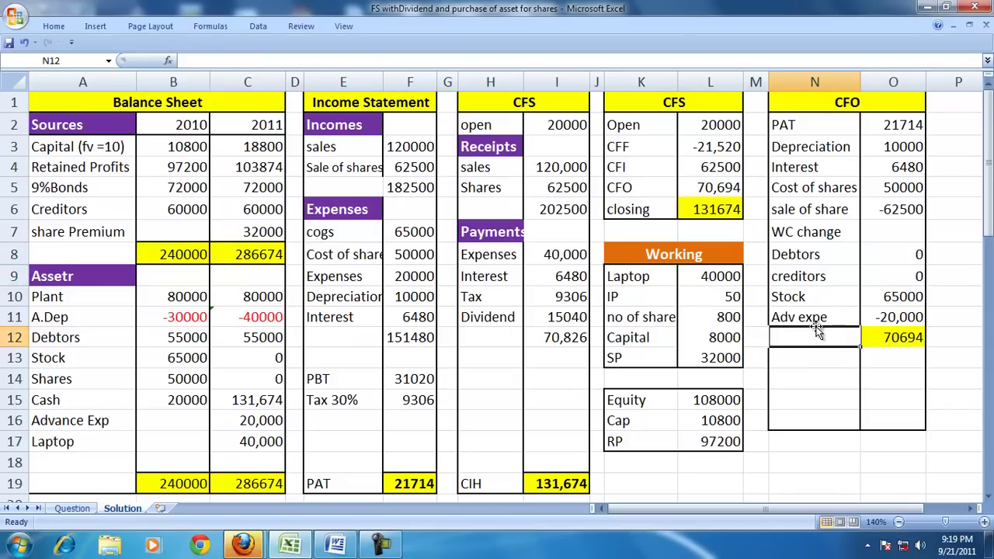
{"action": "type", "text": "CFO"}
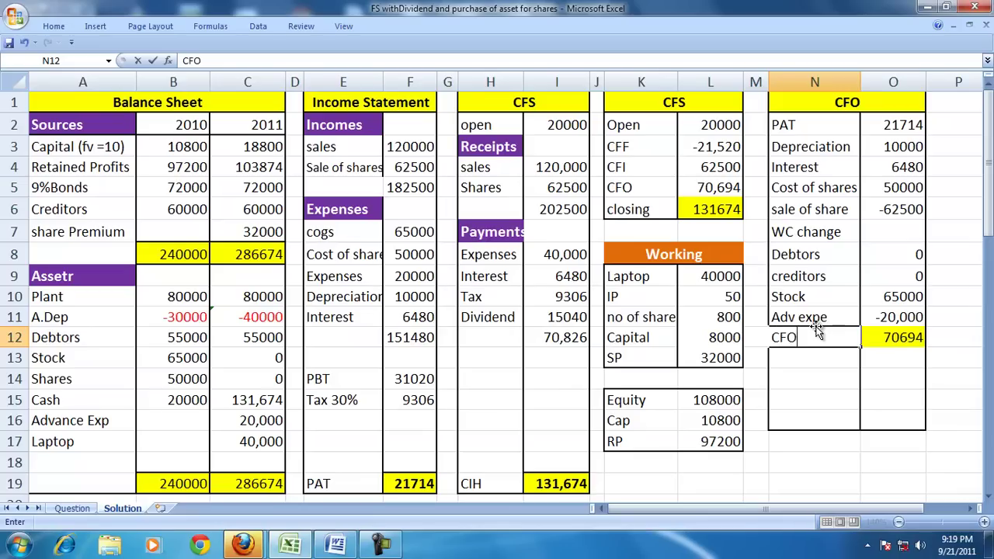
{"action": "key", "text": "Return"}
Step: Check the CFO total formula in O12 and review the 2010 balance sheet column from B2 to B15
{"action": "left_click", "coordinate": [909, 337]}
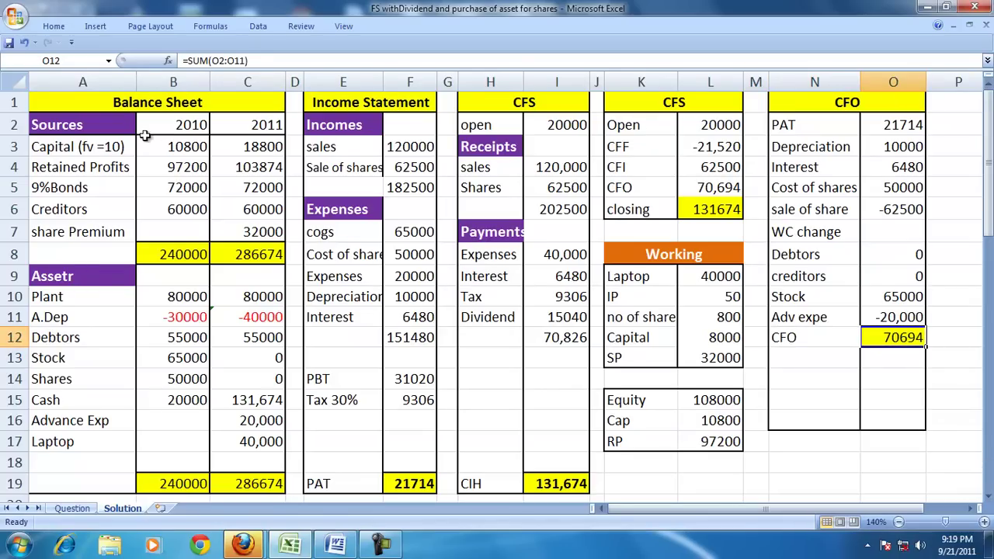
{"action": "left_click_drag", "start_coordinate": [155, 127], "coordinate": [190, 281]}
{"action": "scroll", "coordinate": [238, 257], "scroll_direction": "up", "scroll_amount": 2}
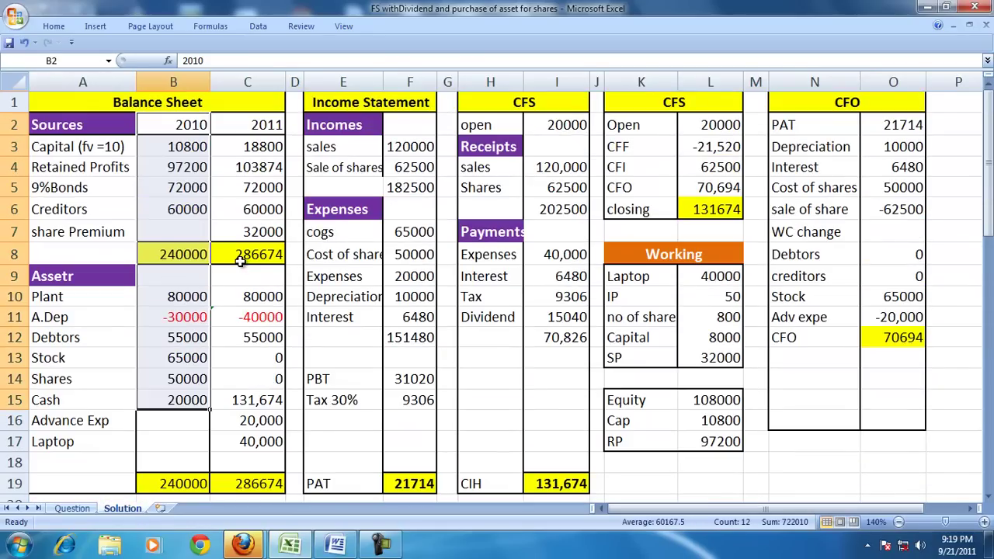